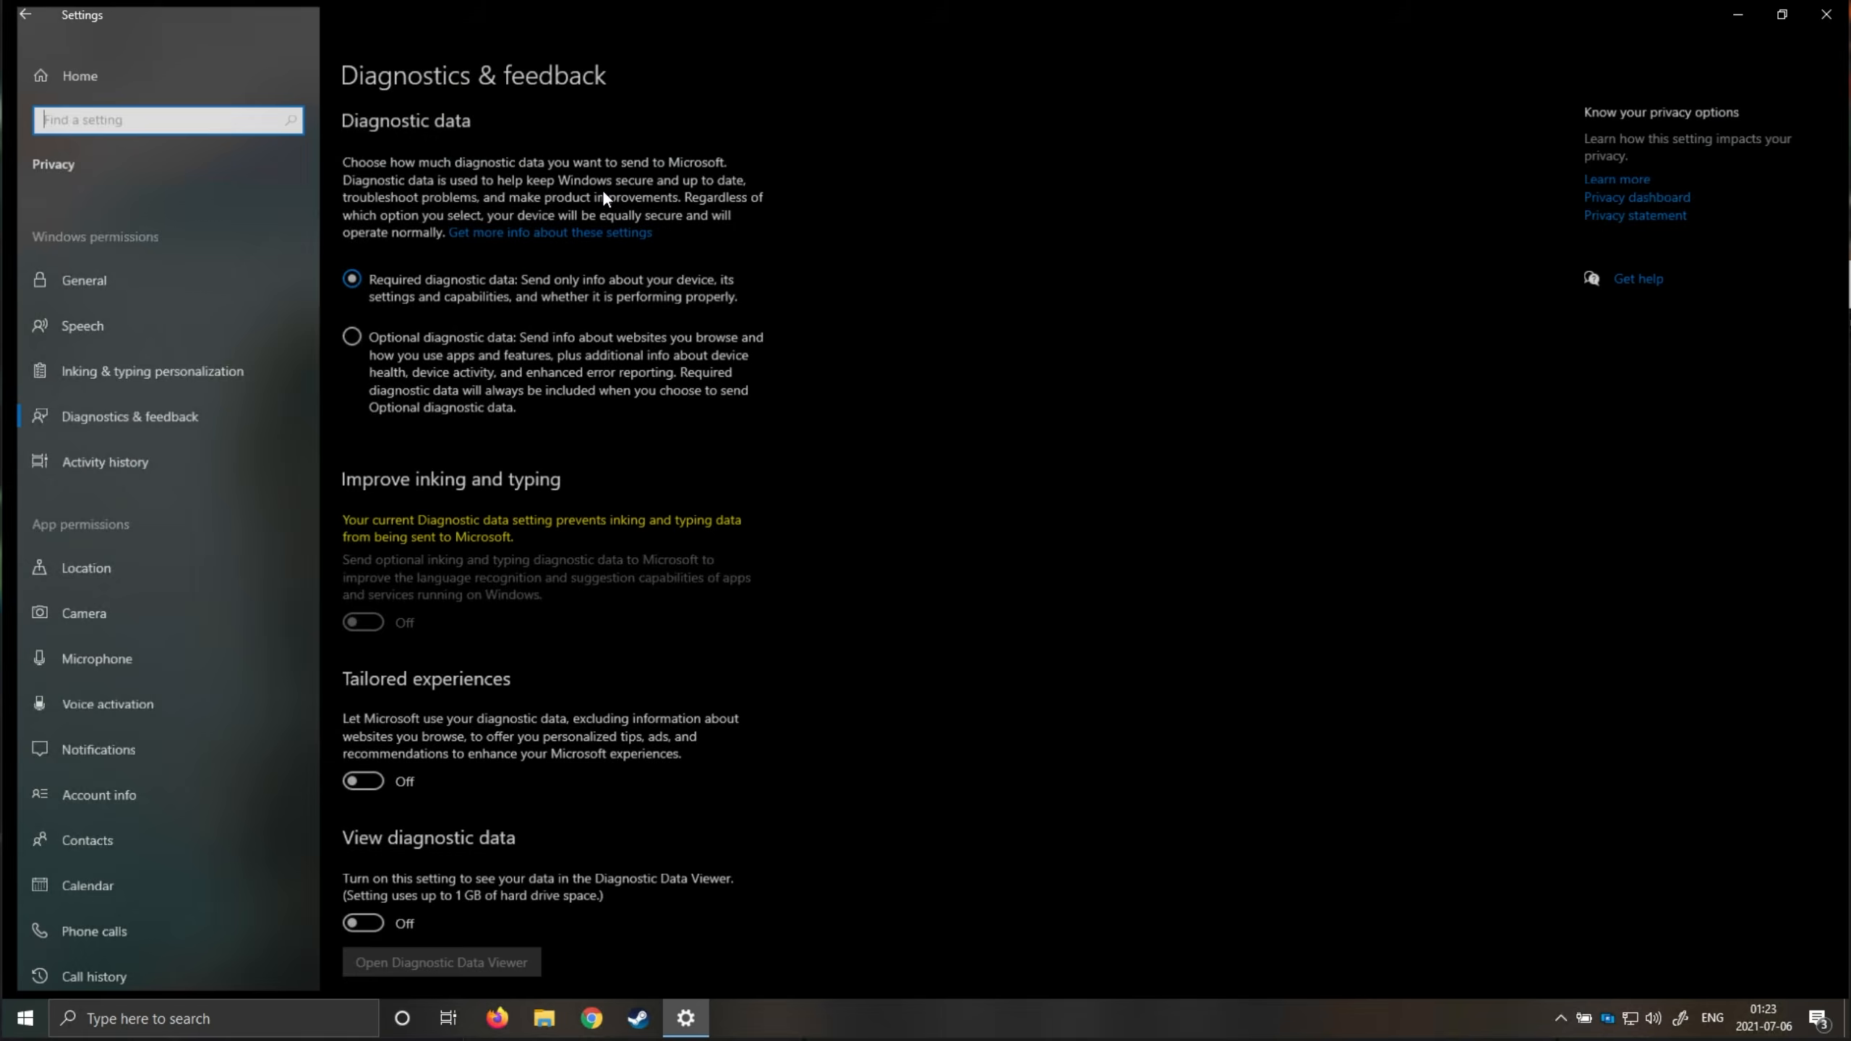
# - Switch the diagnostic data level to Optional diagnostic data and return to the Windows Insider Program page
pyautogui.click(350, 336)
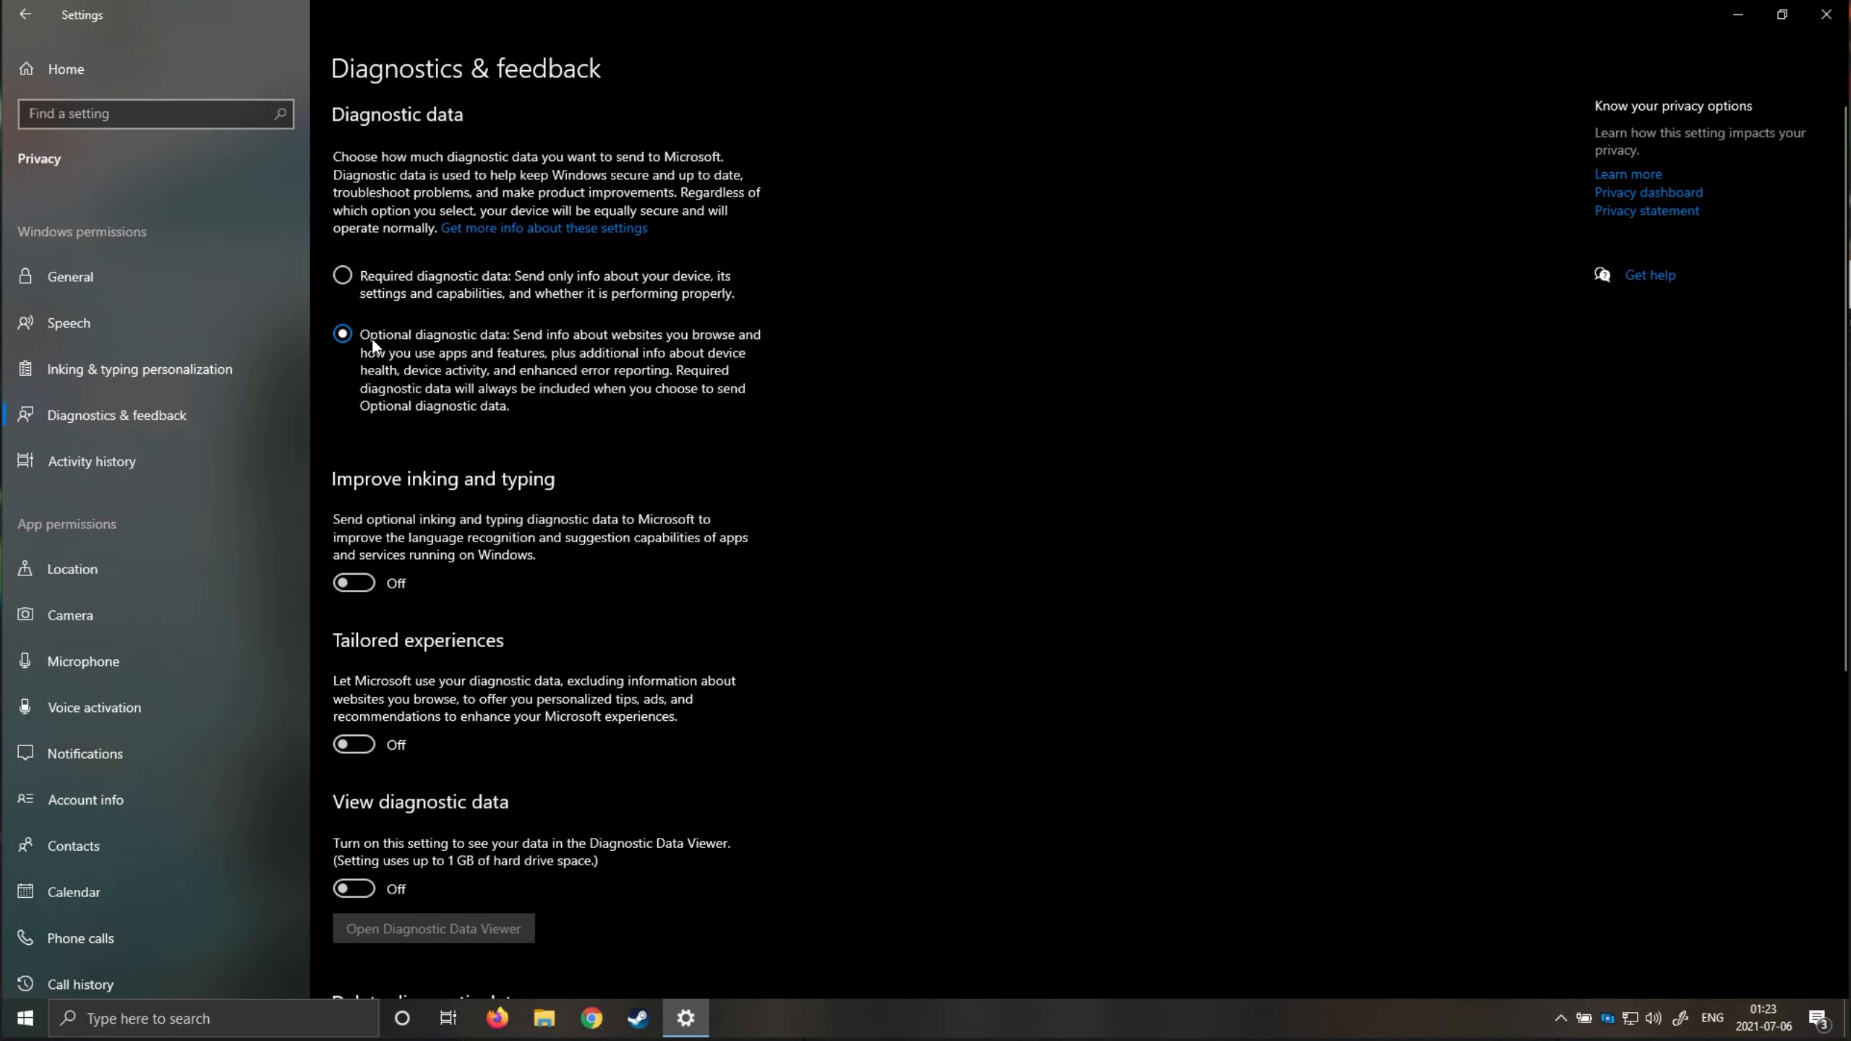
pyautogui.hotkey('alt', 'Left')
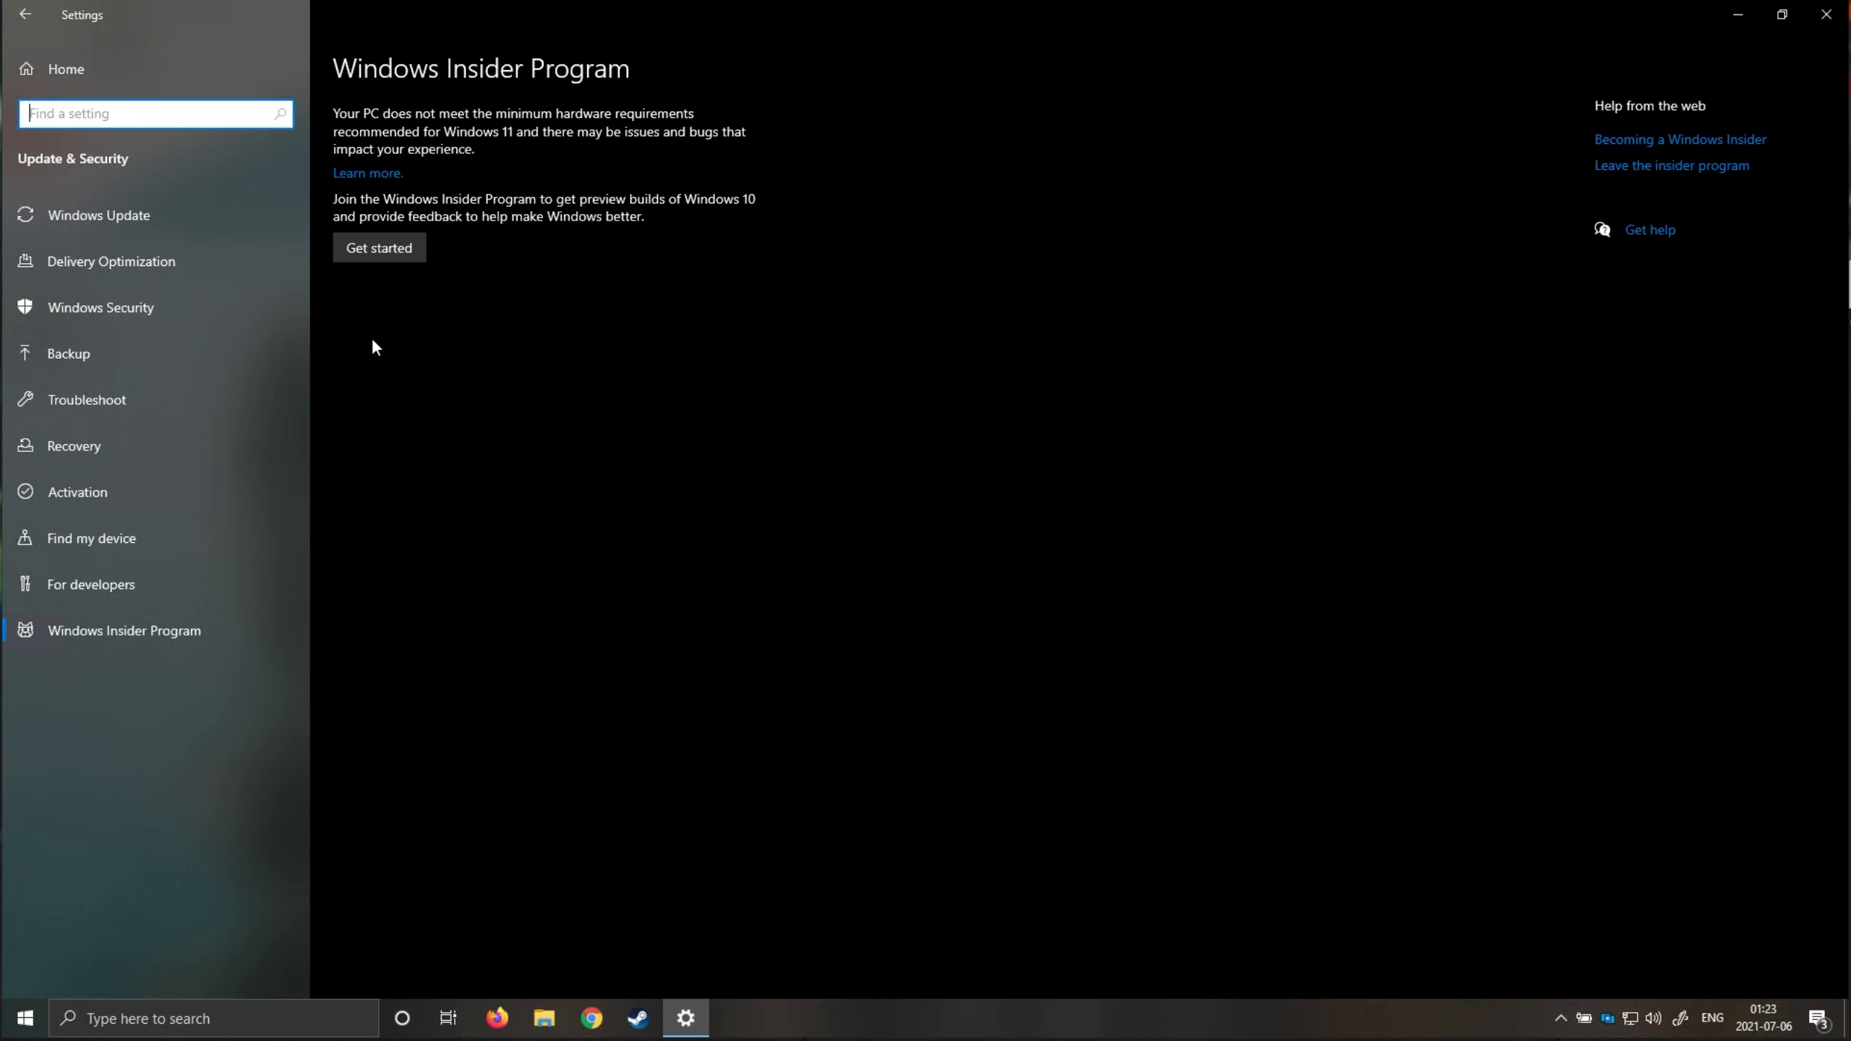
# - Enroll the PC in the Windows Insider Program with a linked account, choosing the Dev Channel, and restart it immediately
pyautogui.click(413, 248)
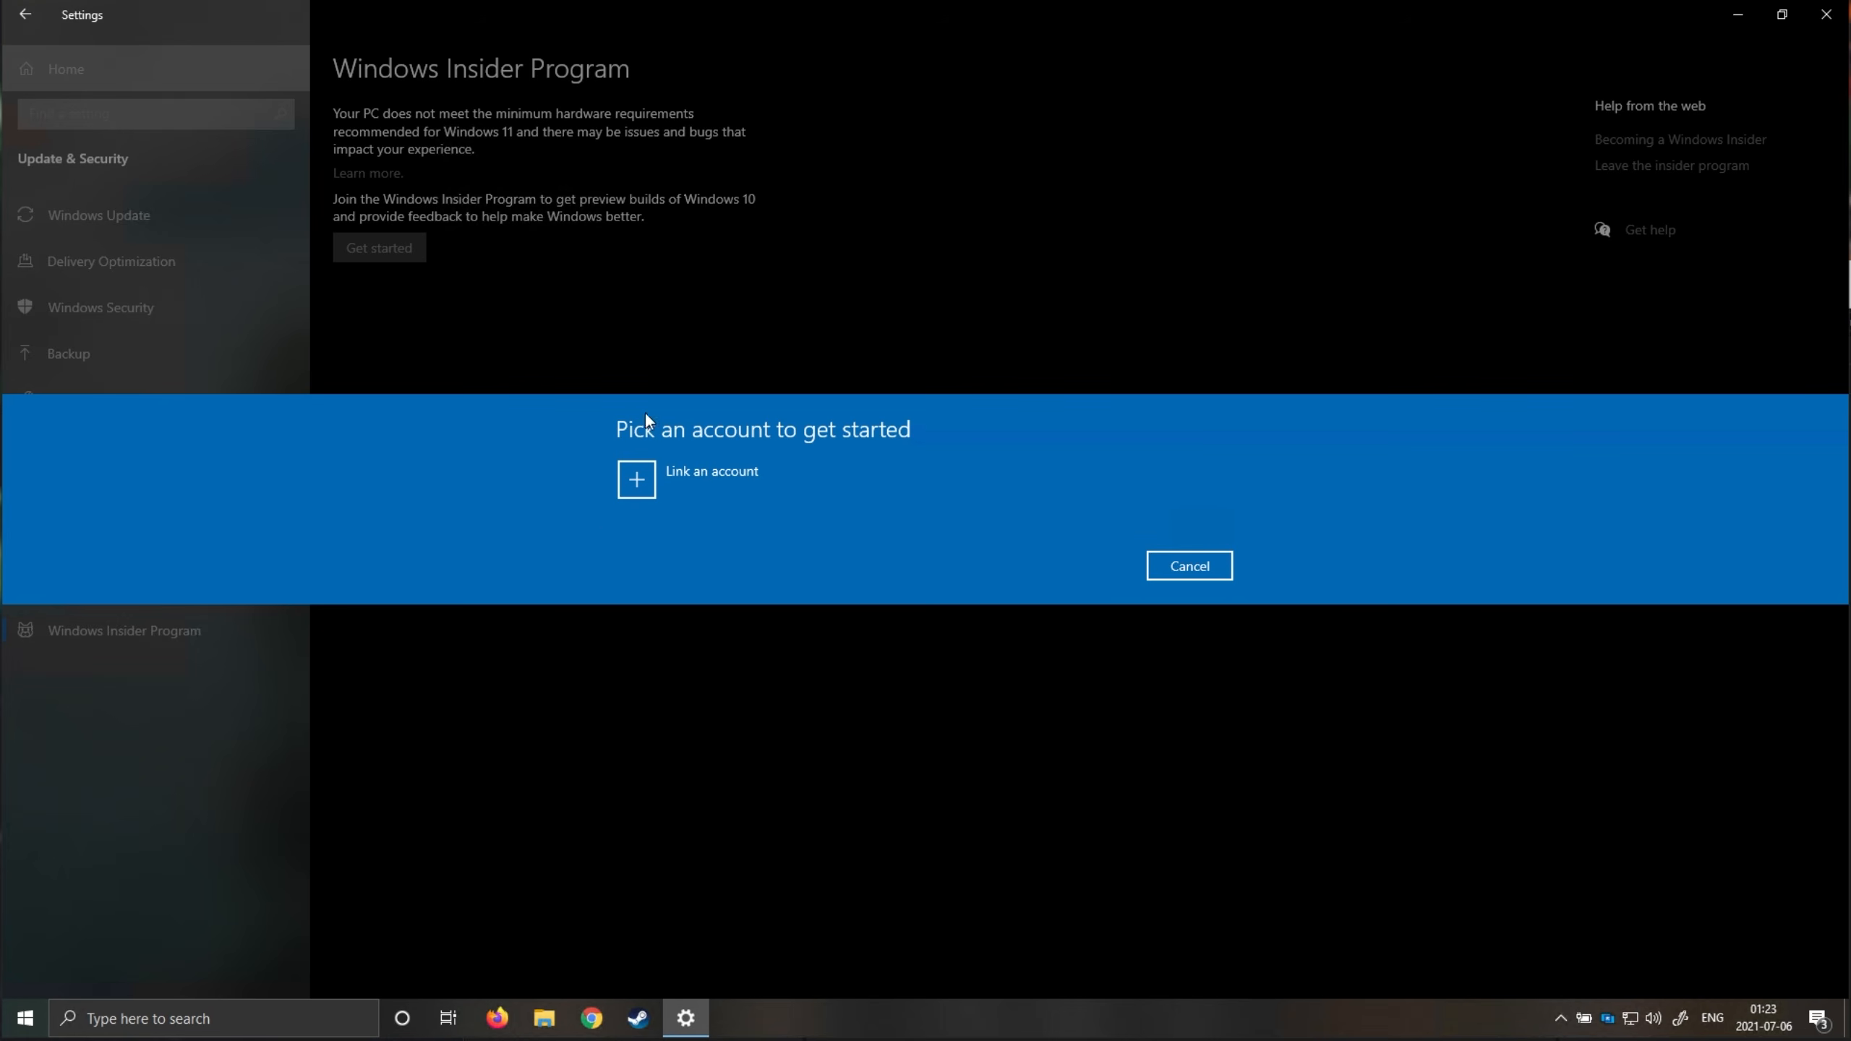
pyautogui.click(715, 465)
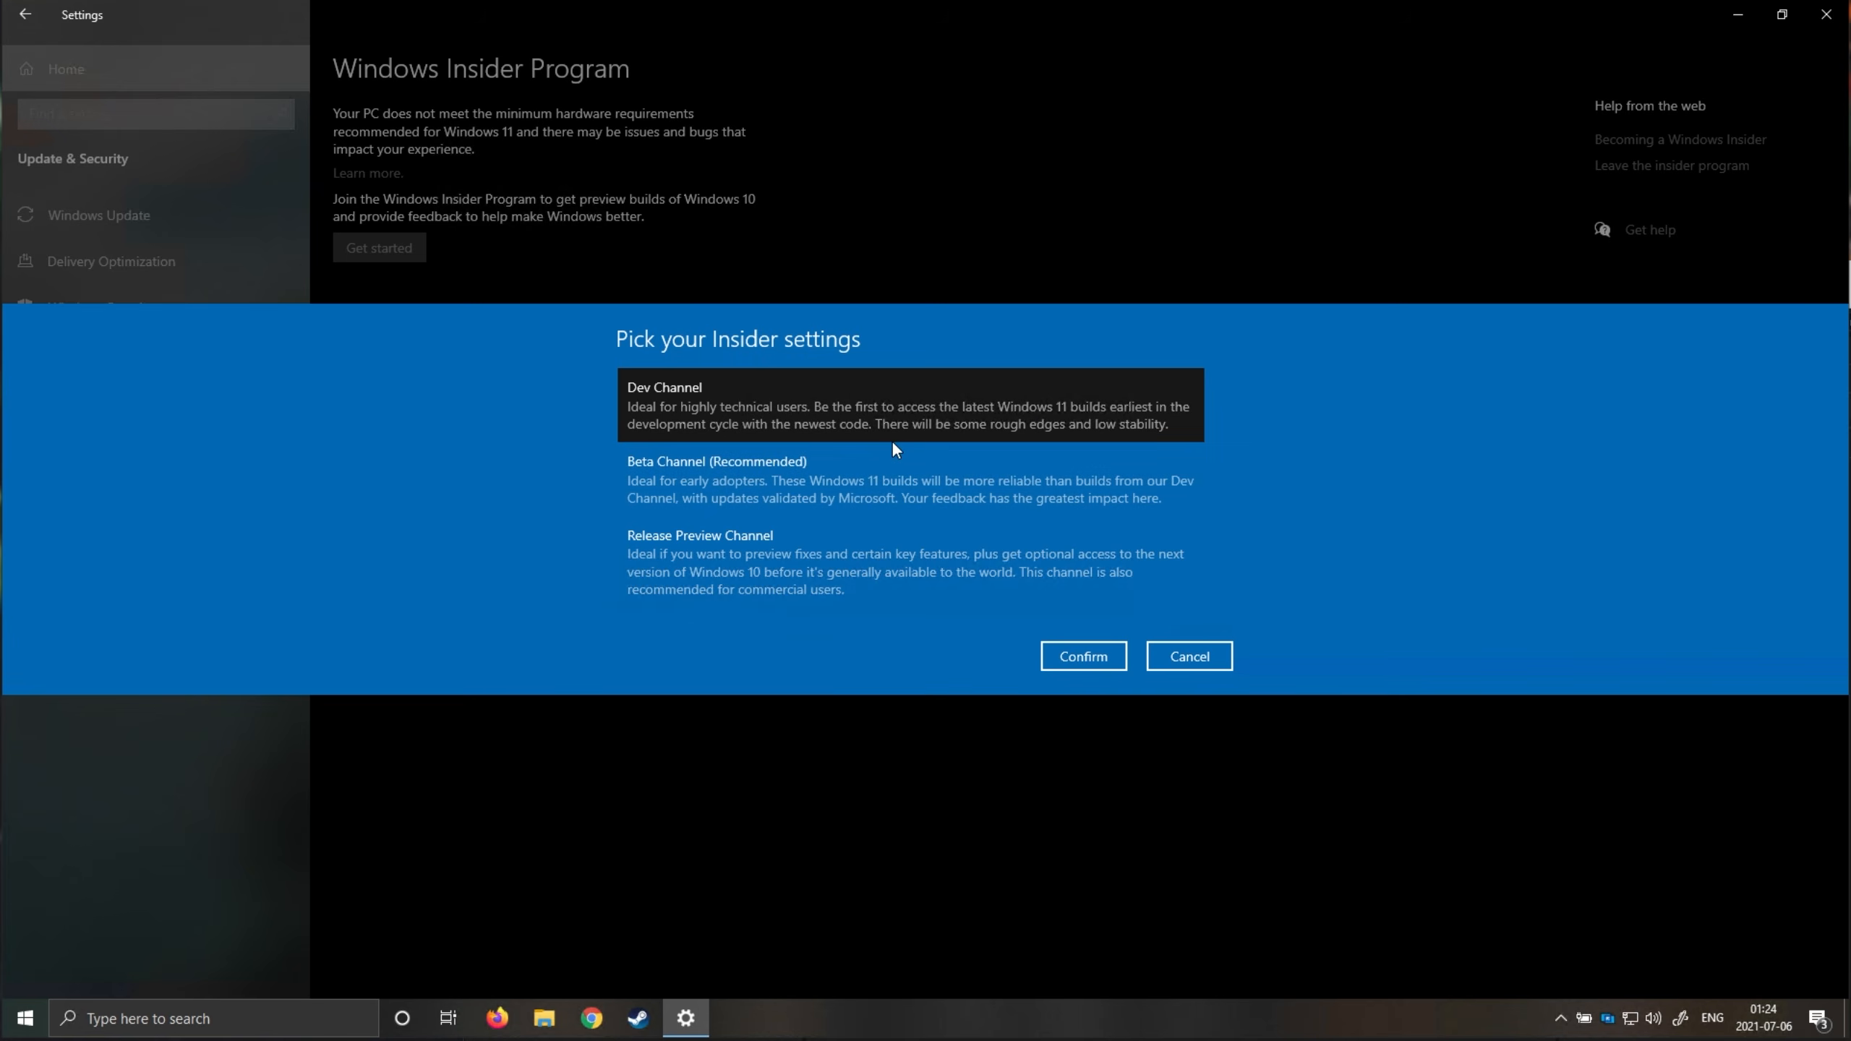
pyautogui.click(771, 401)
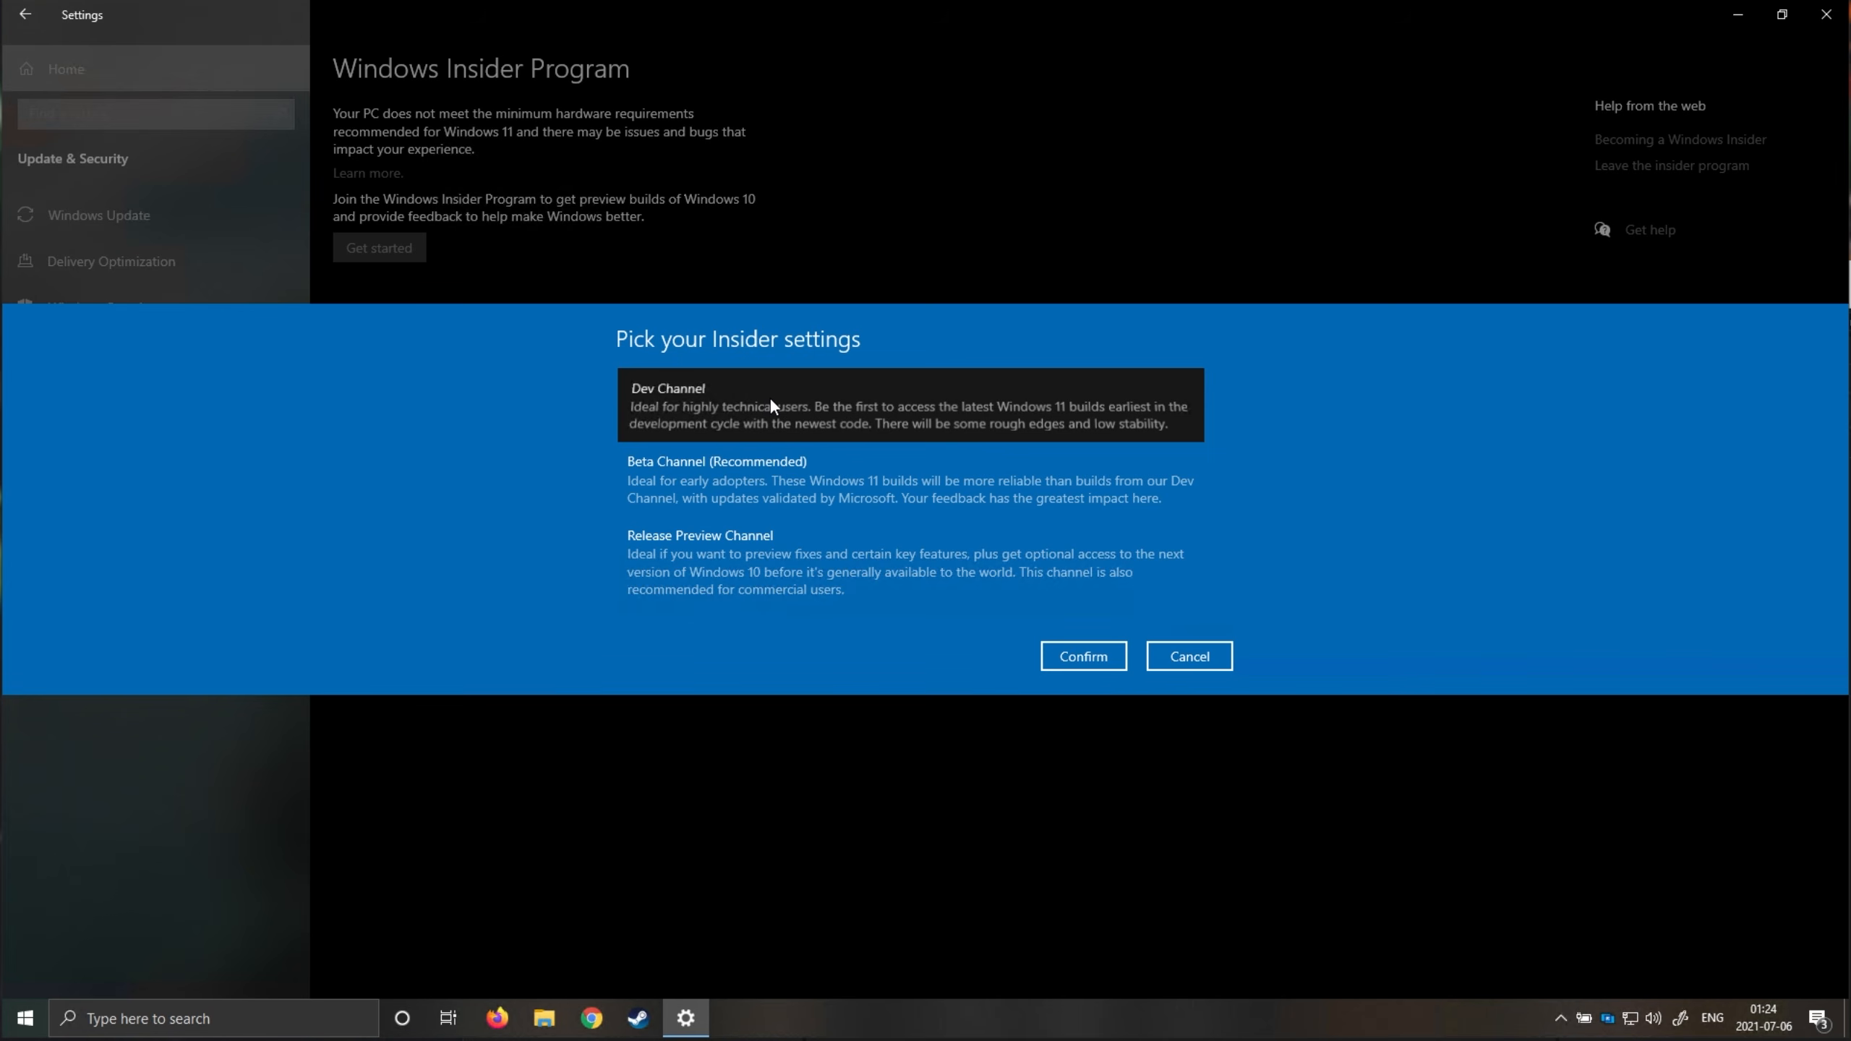
pyautogui.click(1074, 654)
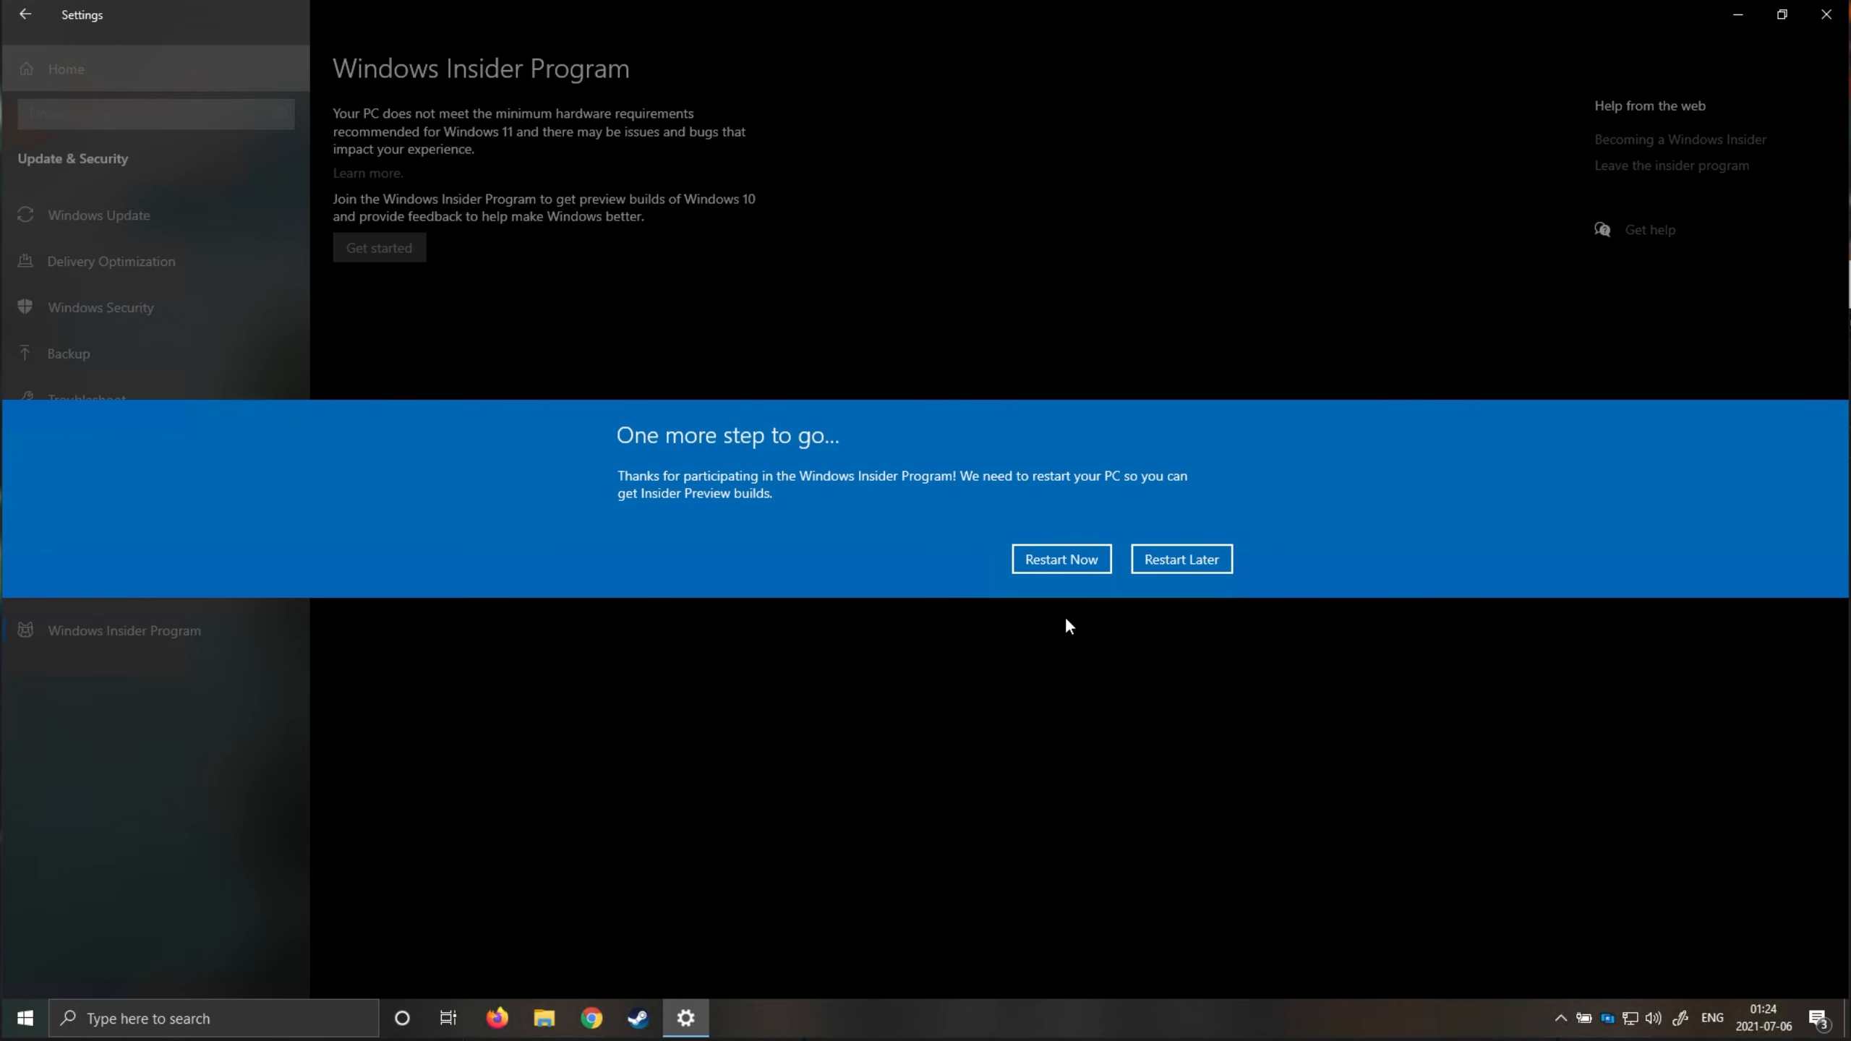
pyautogui.click(1076, 562)
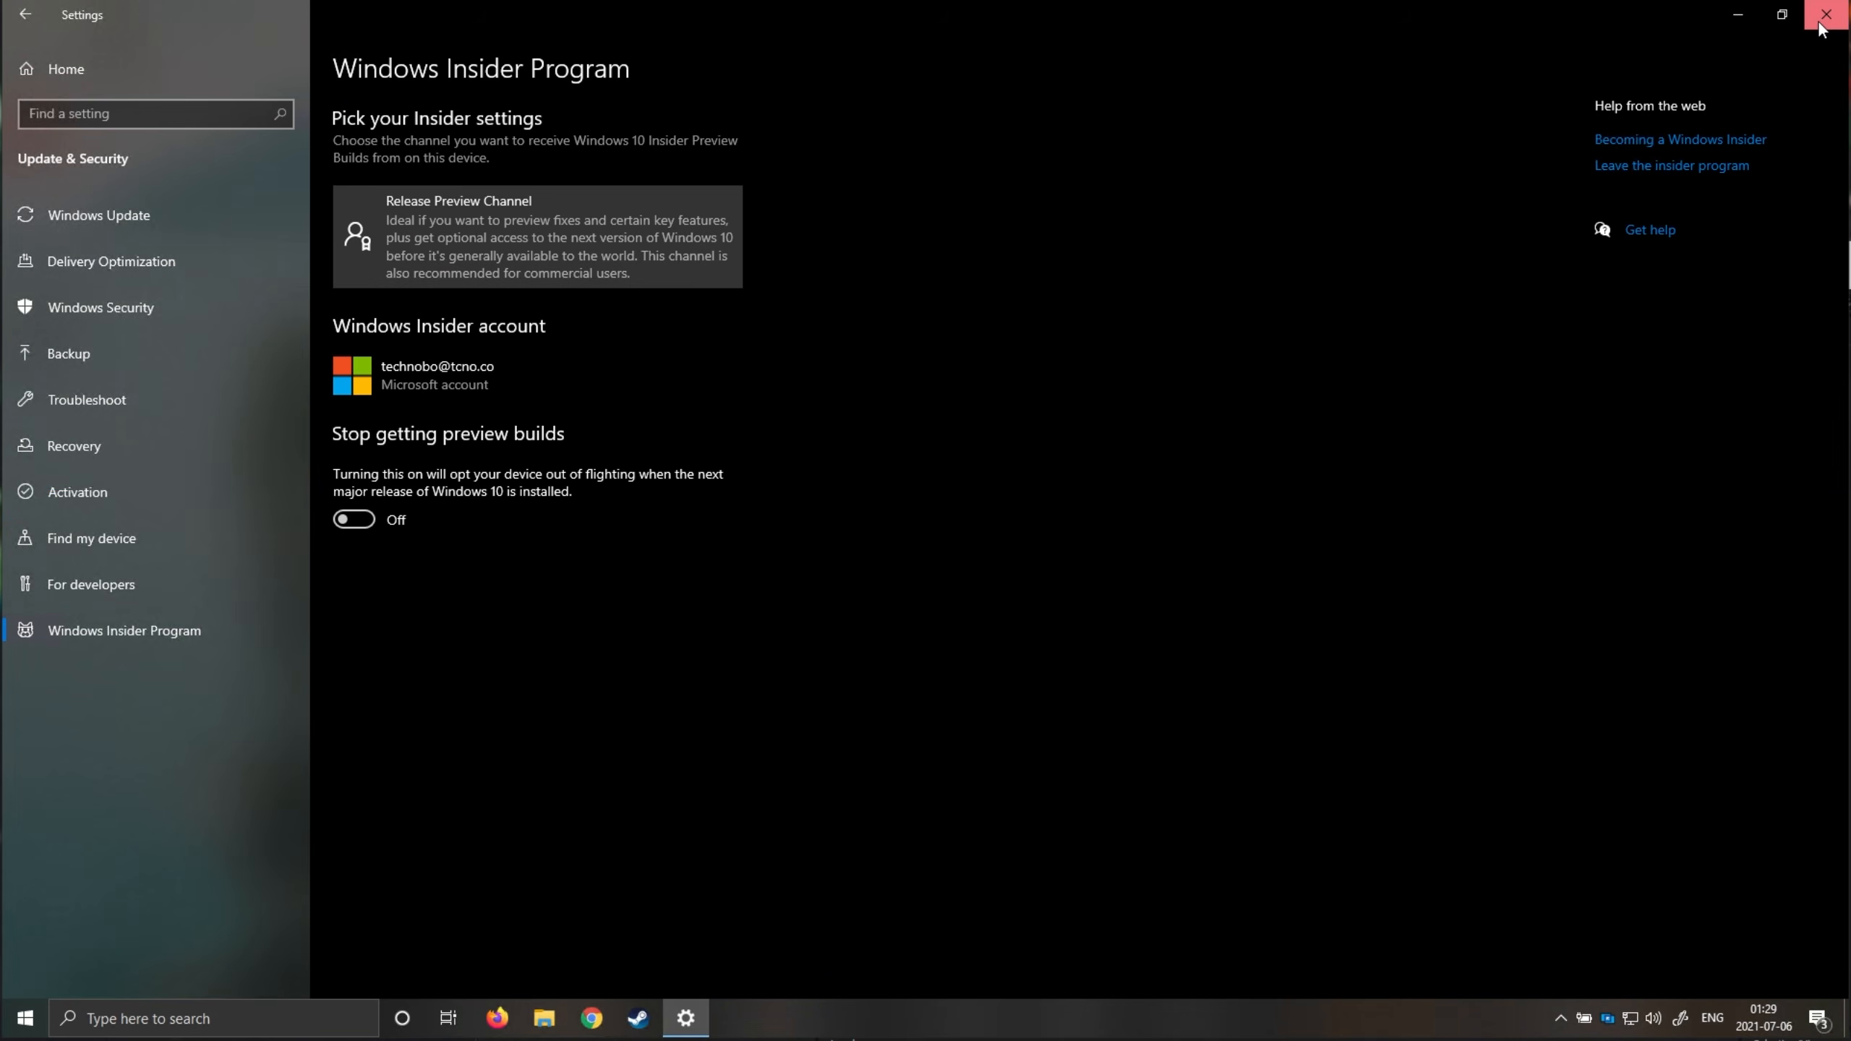
# - Close Settings and launch Registry Editor (regedit) with permission to make changes, in a maximized window
pyautogui.click(1826, 14)
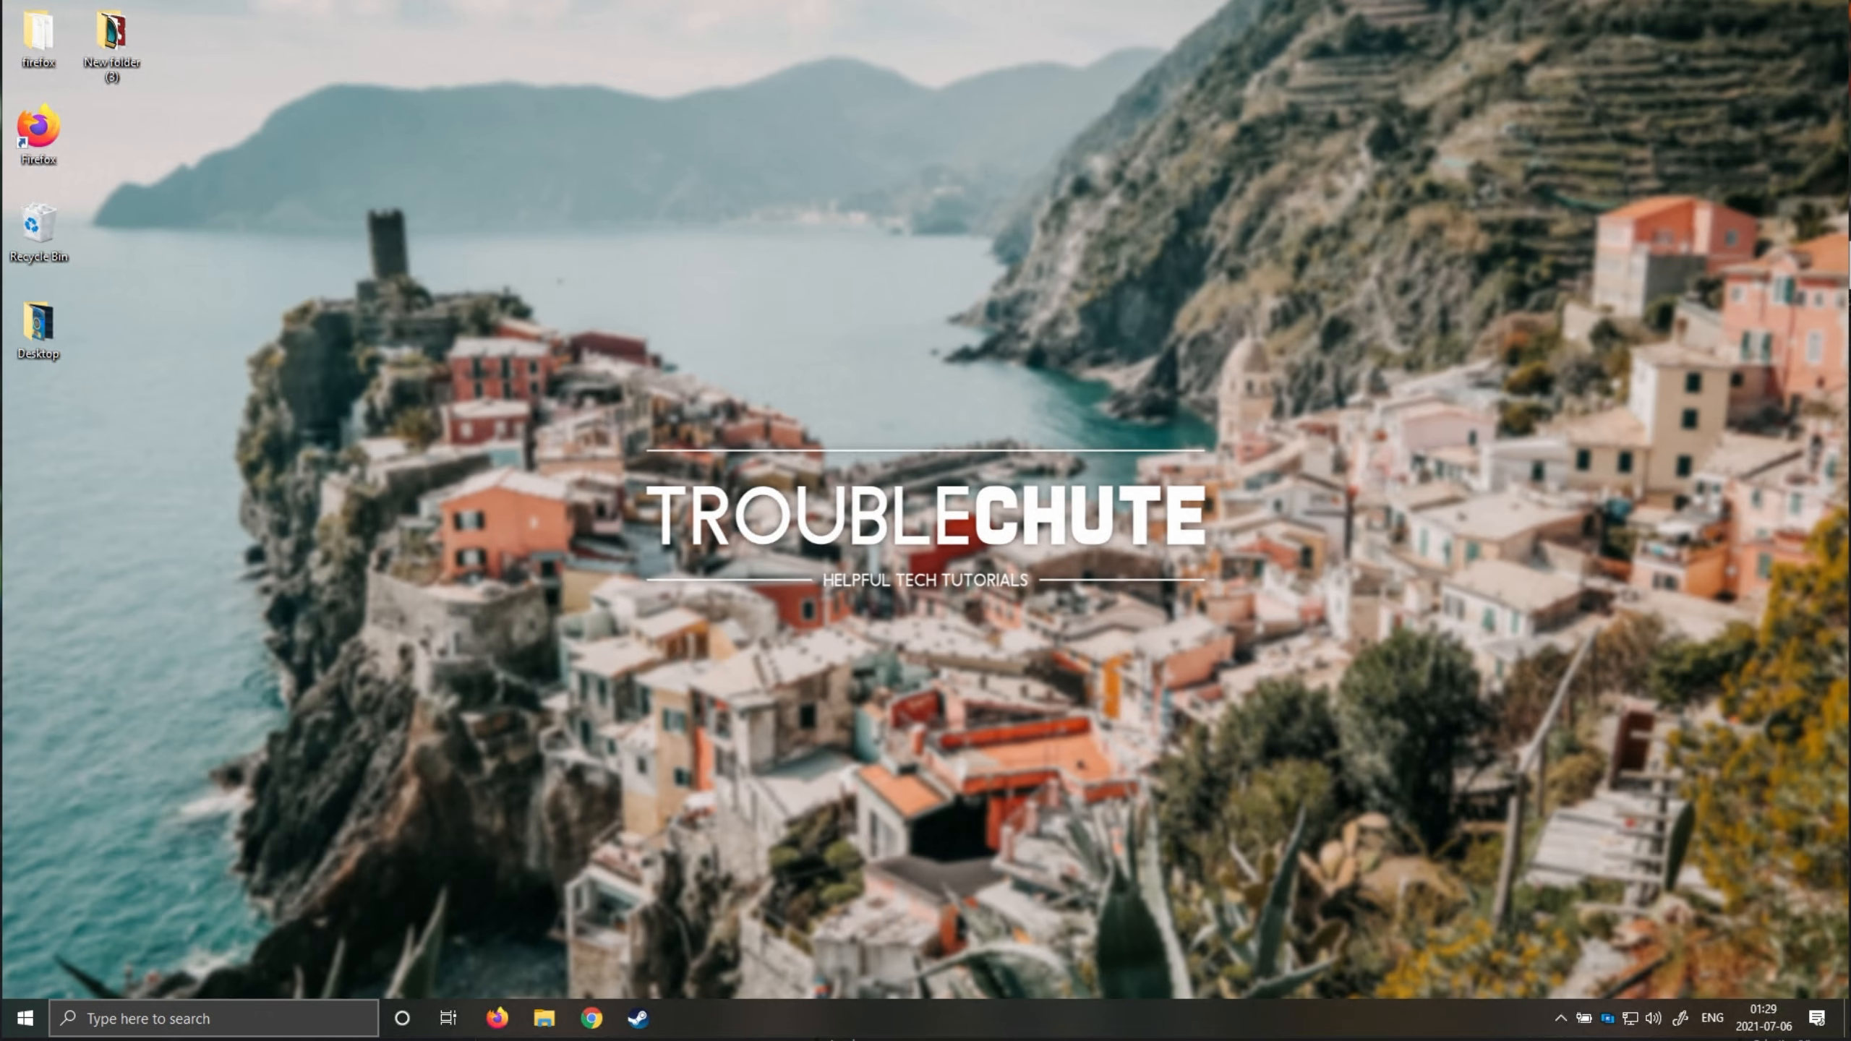
pyautogui.click(326, 1021)
pyautogui.write('regedit')
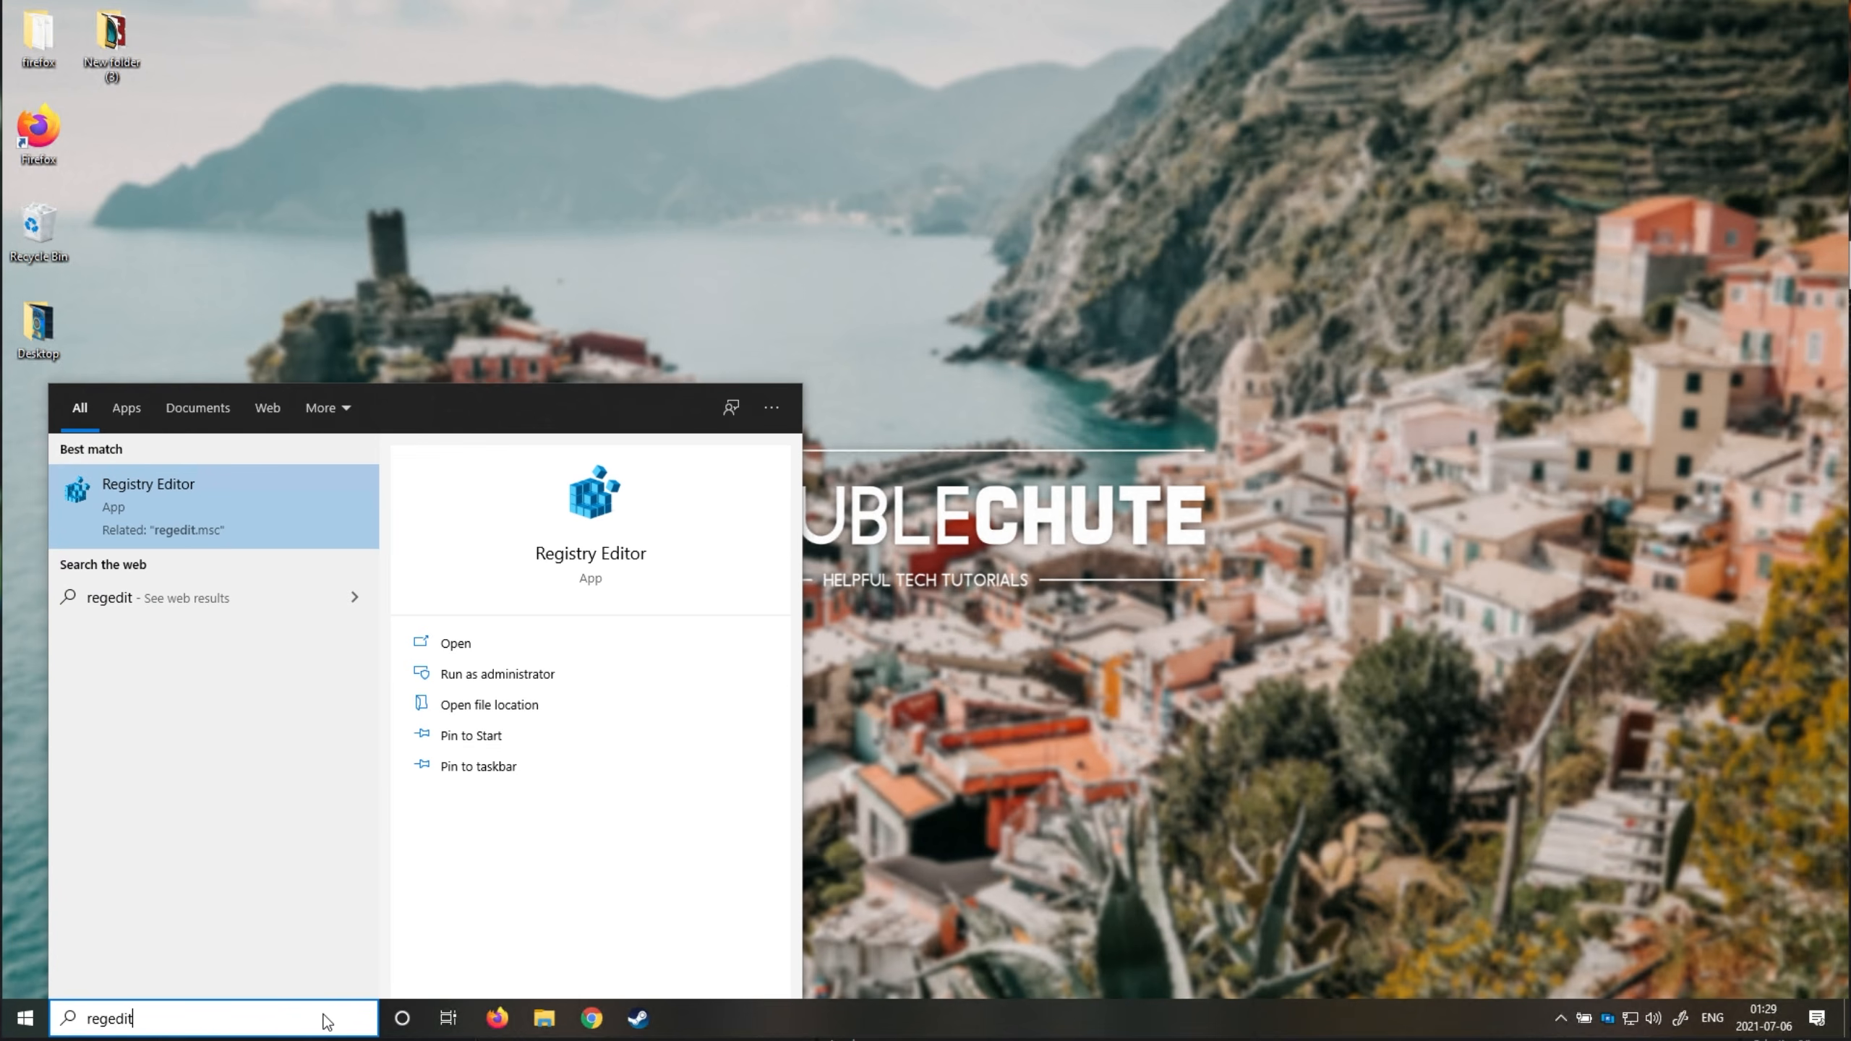
pyautogui.click(290, 508)
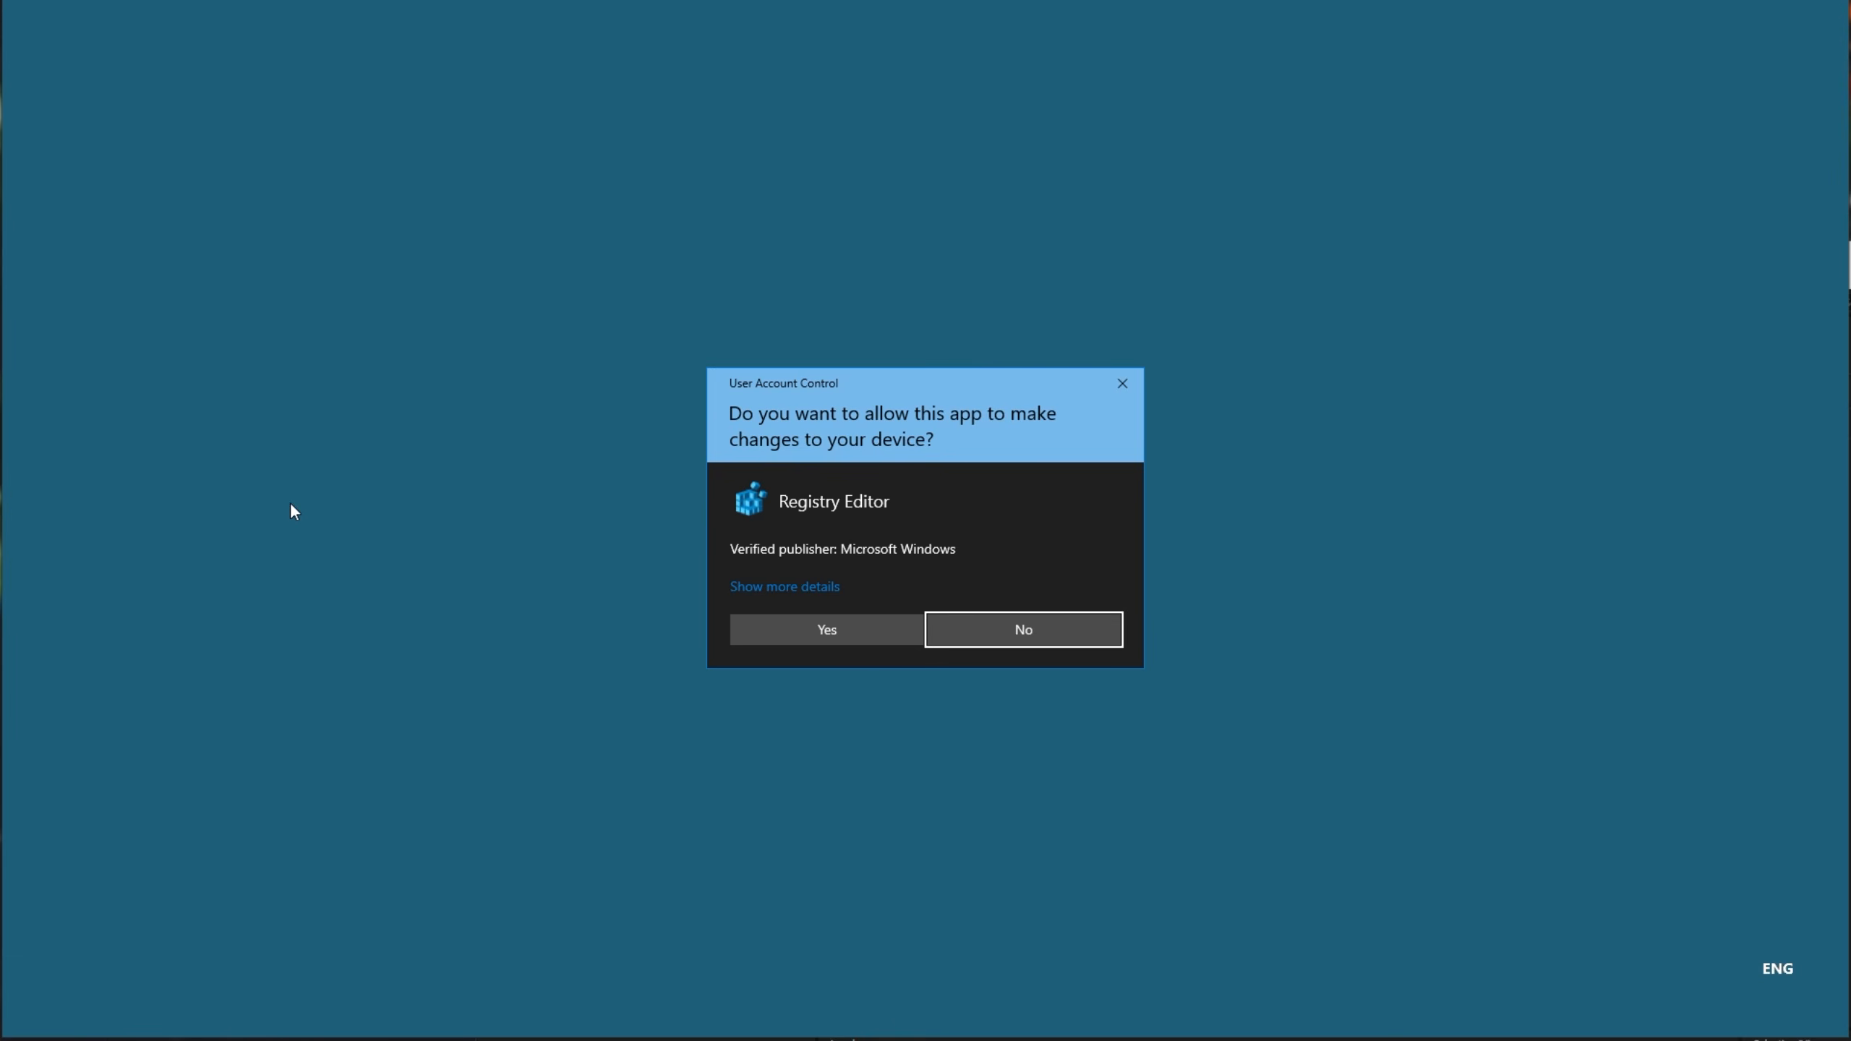
pyautogui.click(904, 624)
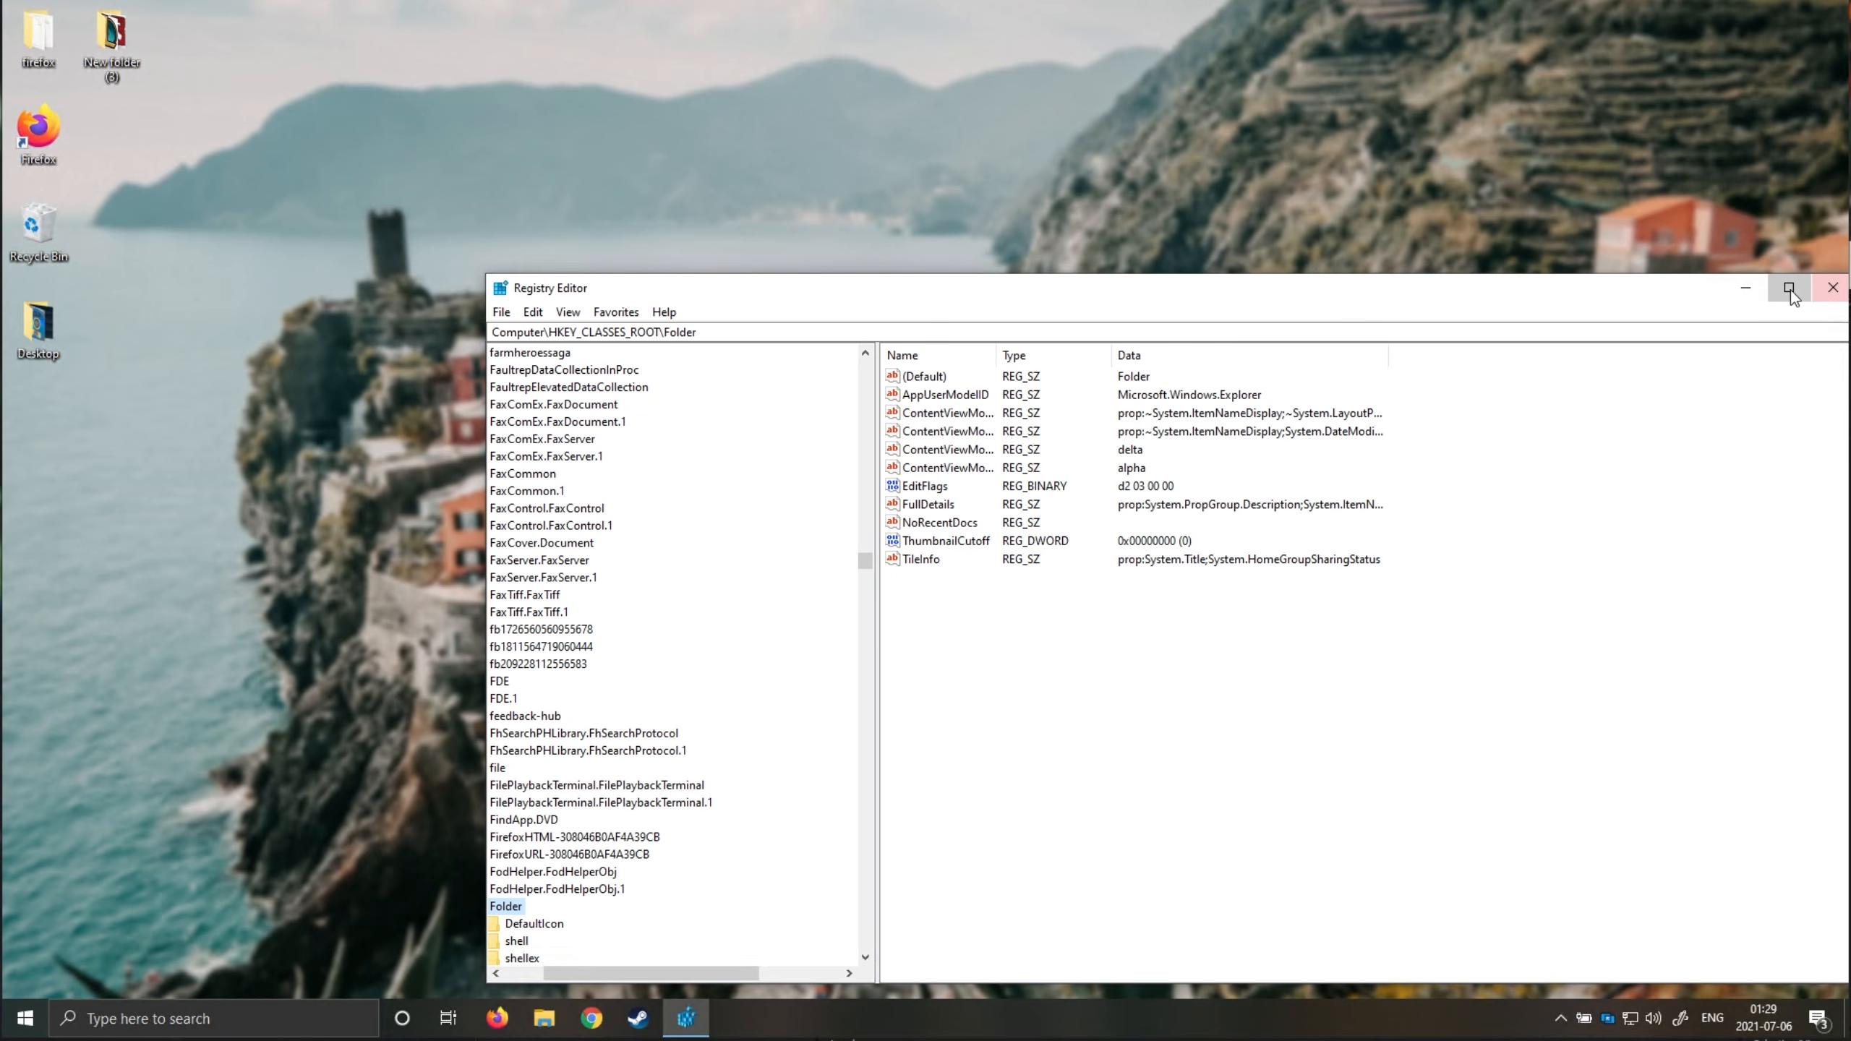
pyautogui.click(1790, 290)
# - Collapse the HKEY_CLASSES_ROOT branch so only the root keys are listed, and widen the key tree slightly
pyautogui.moveTo(175, 987); pyautogui.dragTo(49, 910)
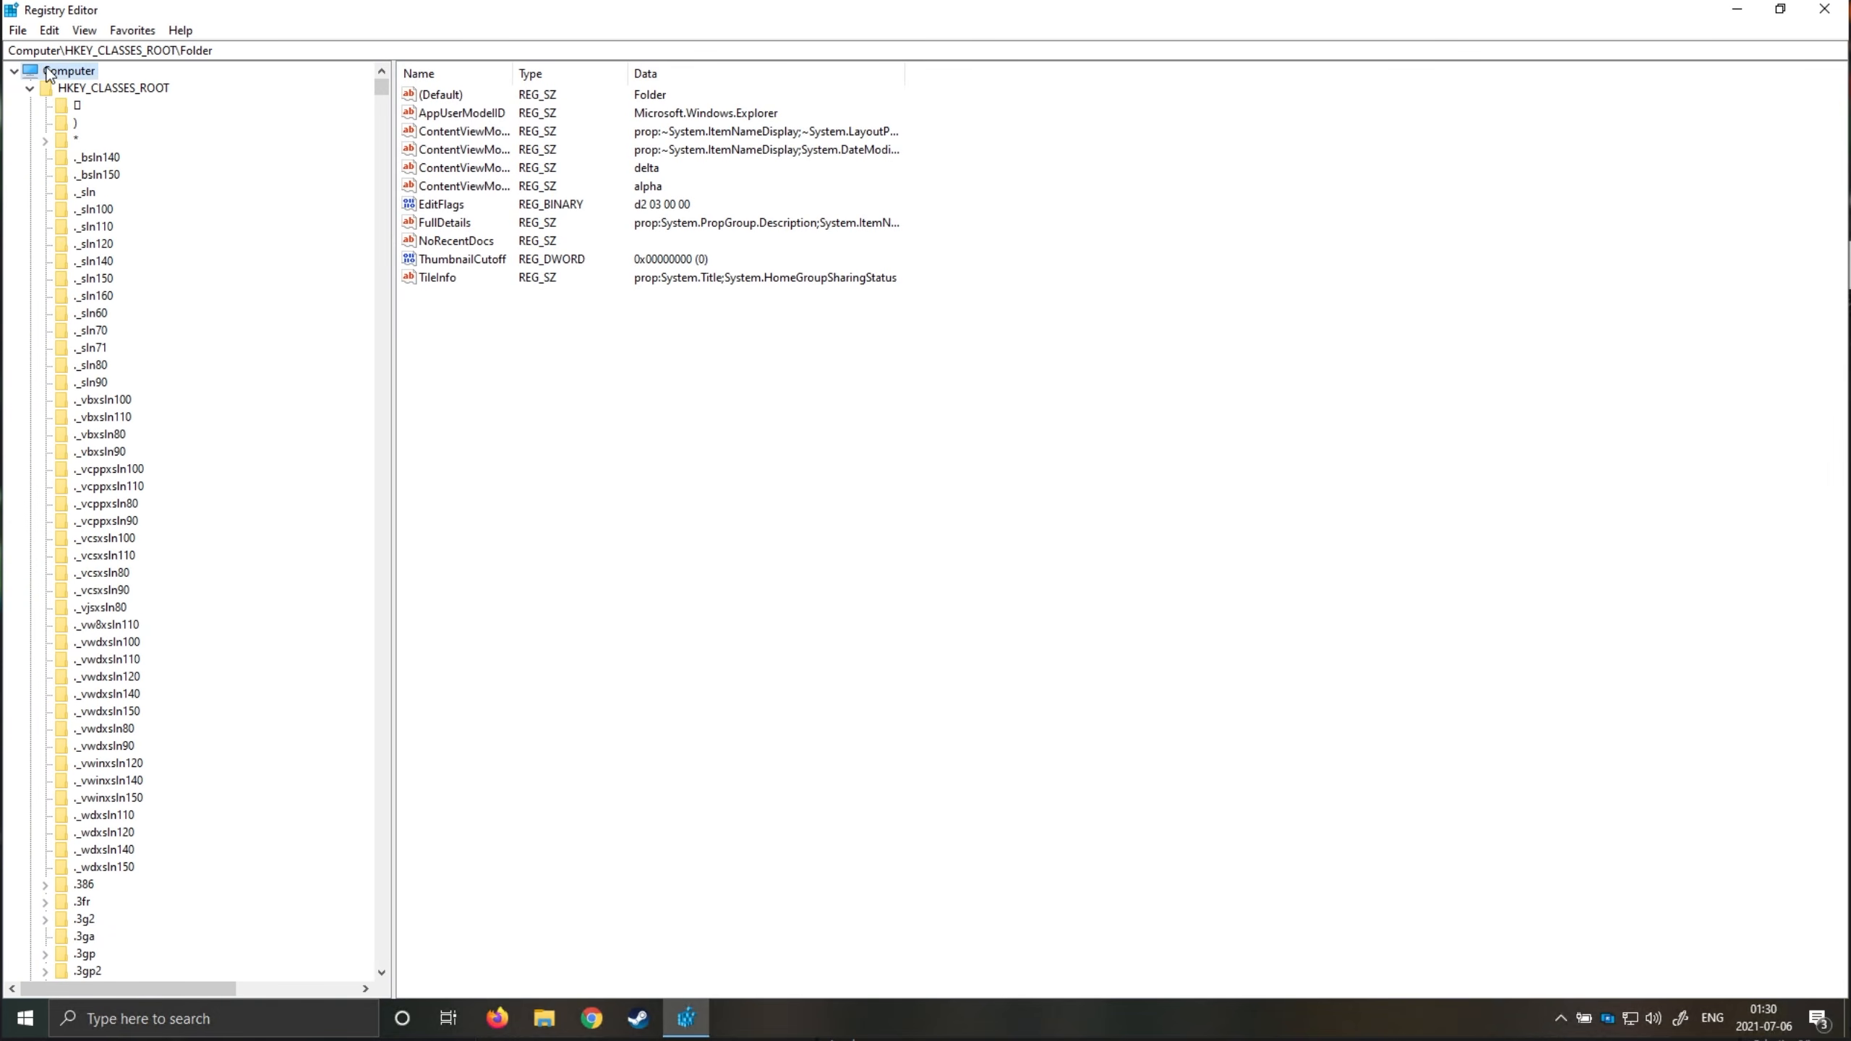
pyautogui.rightClick(44, 68)
pyautogui.click(29, 88)
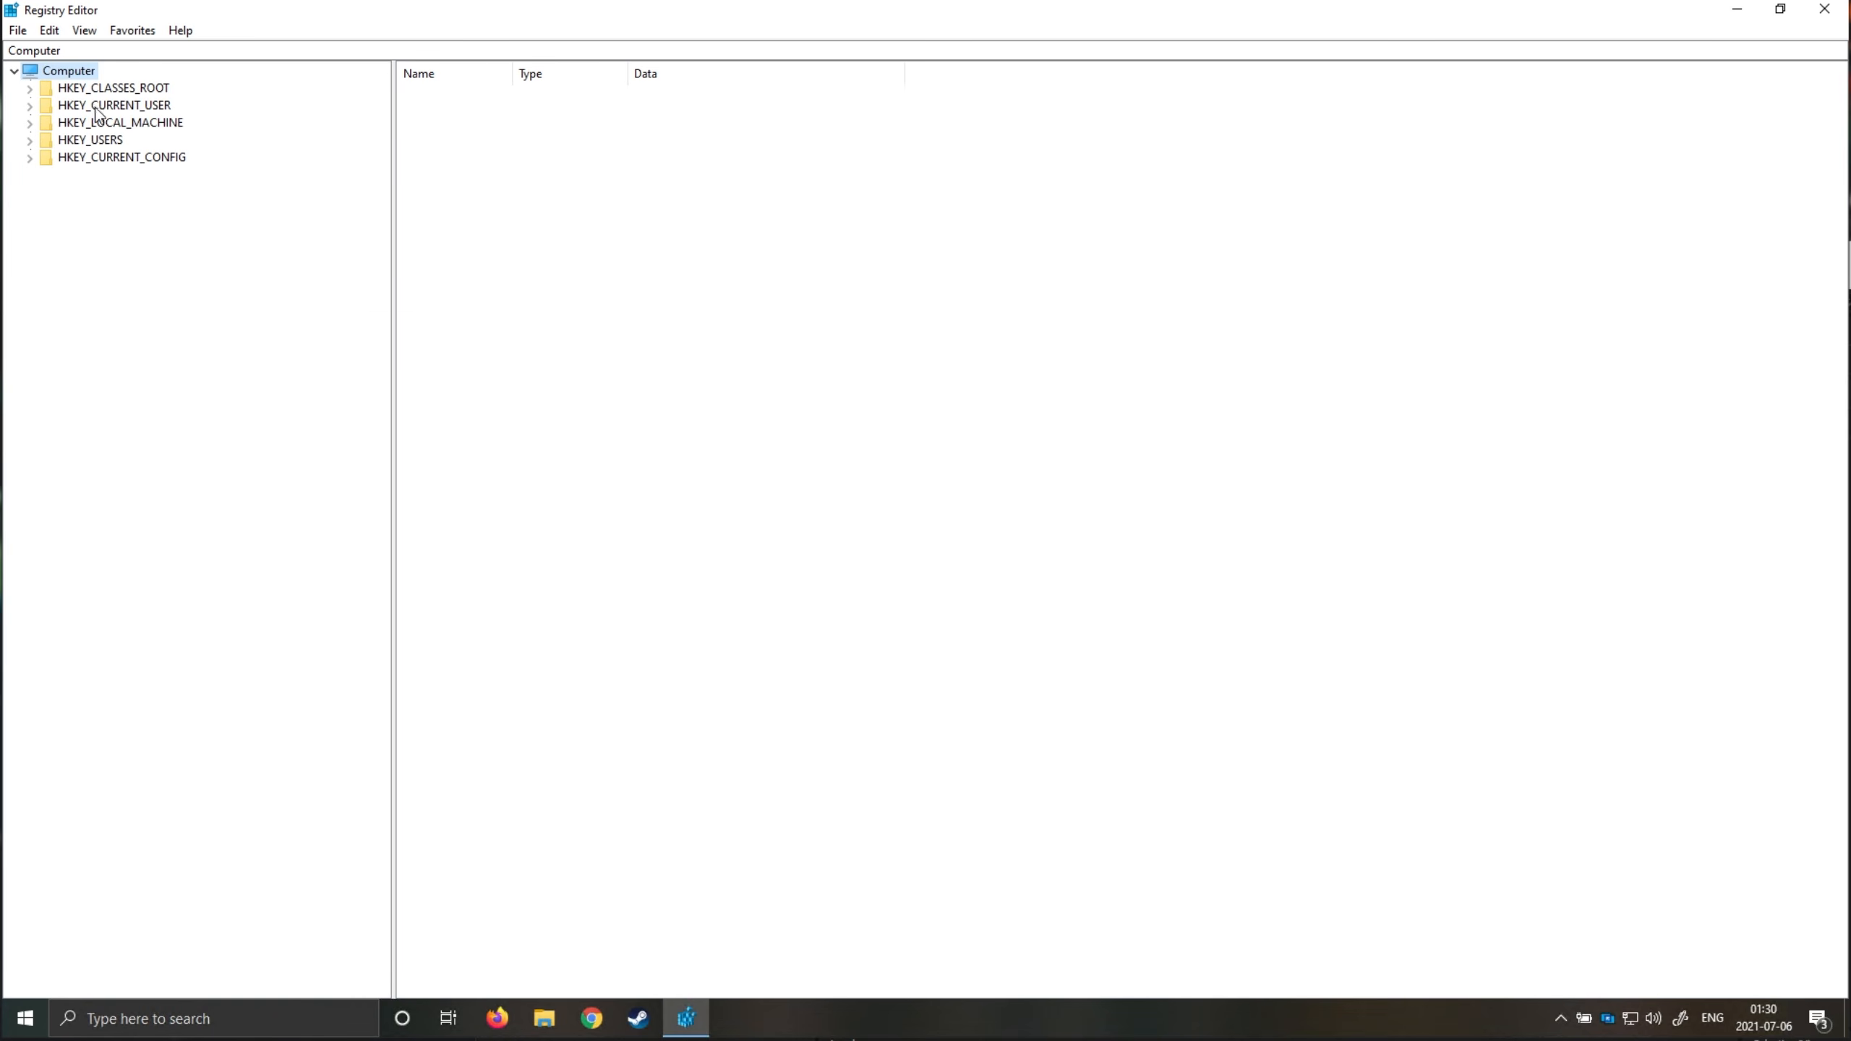
pyautogui.moveTo(393, 168)
pyautogui.mouseDown()
pyautogui.moveTo(483, 167)
pyautogui.moveTo(405, 169)
pyautogui.mouseUp()
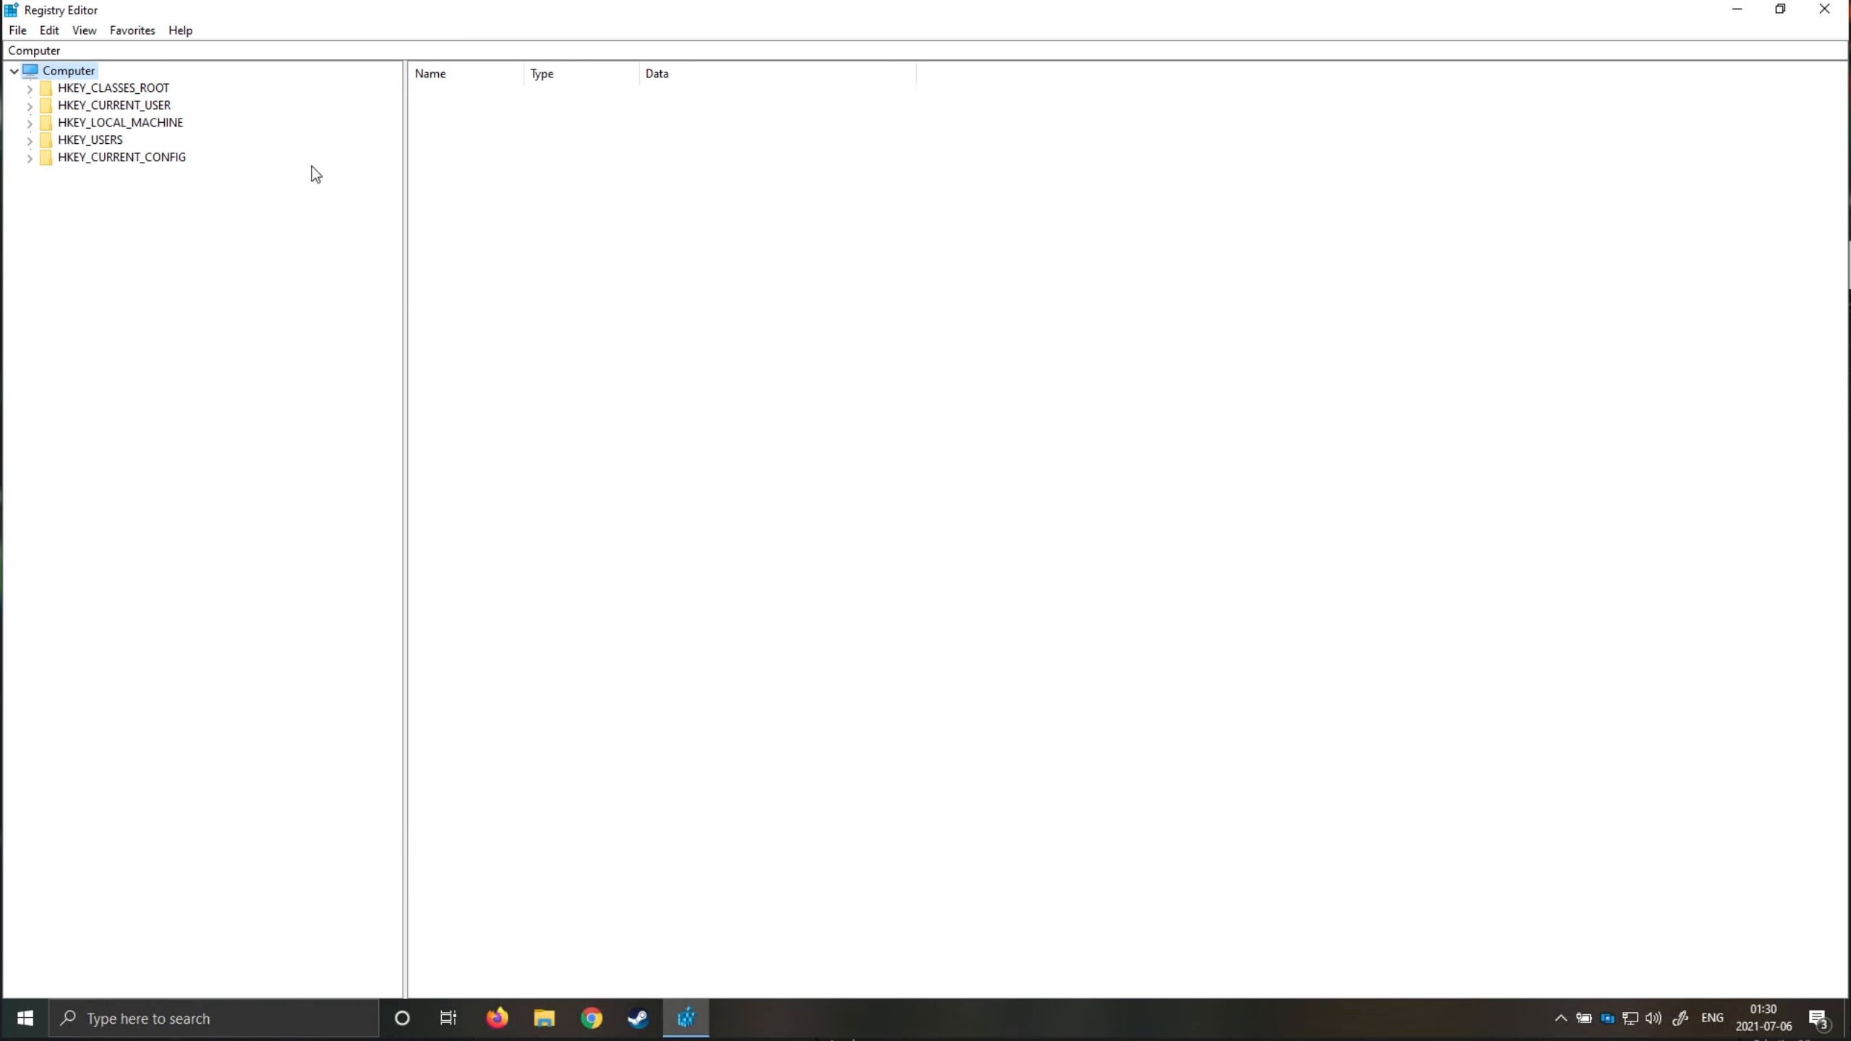
# - Expand HKEY_LOCAL_MACHINE and its SOFTWARE key in the registry tree
pyautogui.click(106, 122)
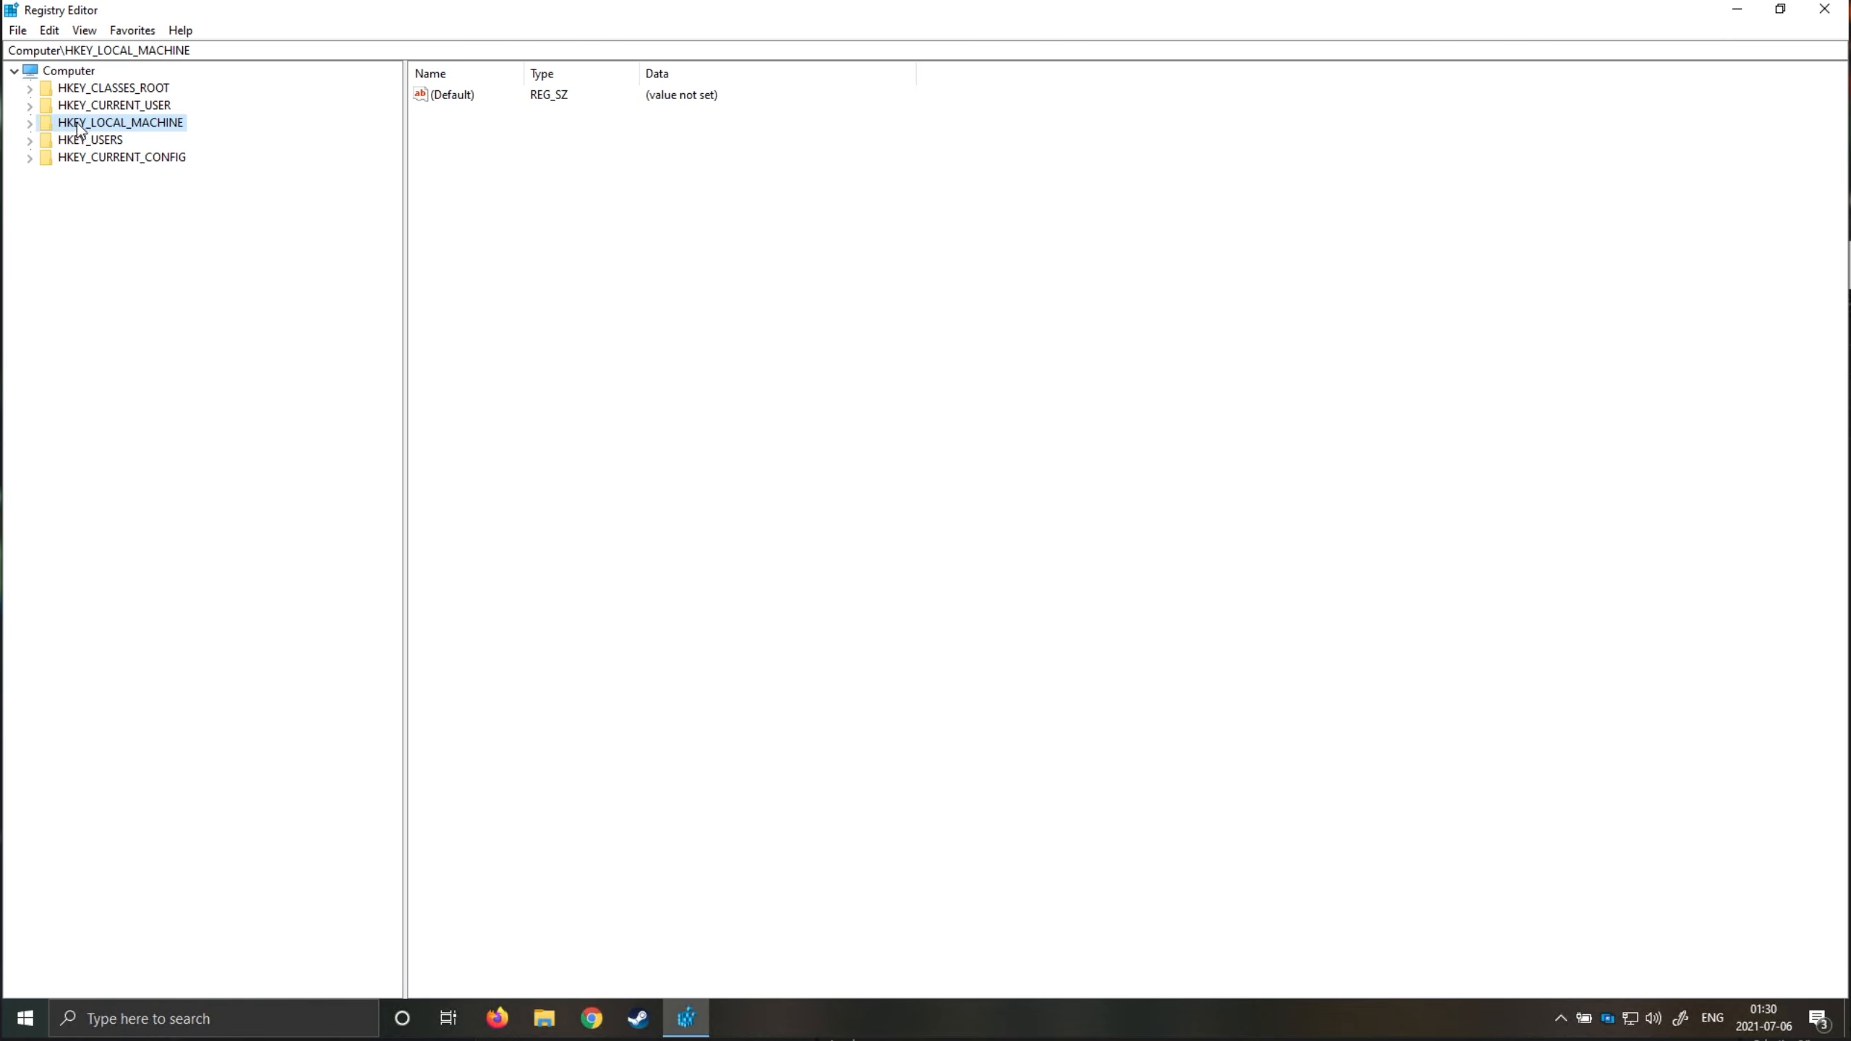
pyautogui.click(30, 123)
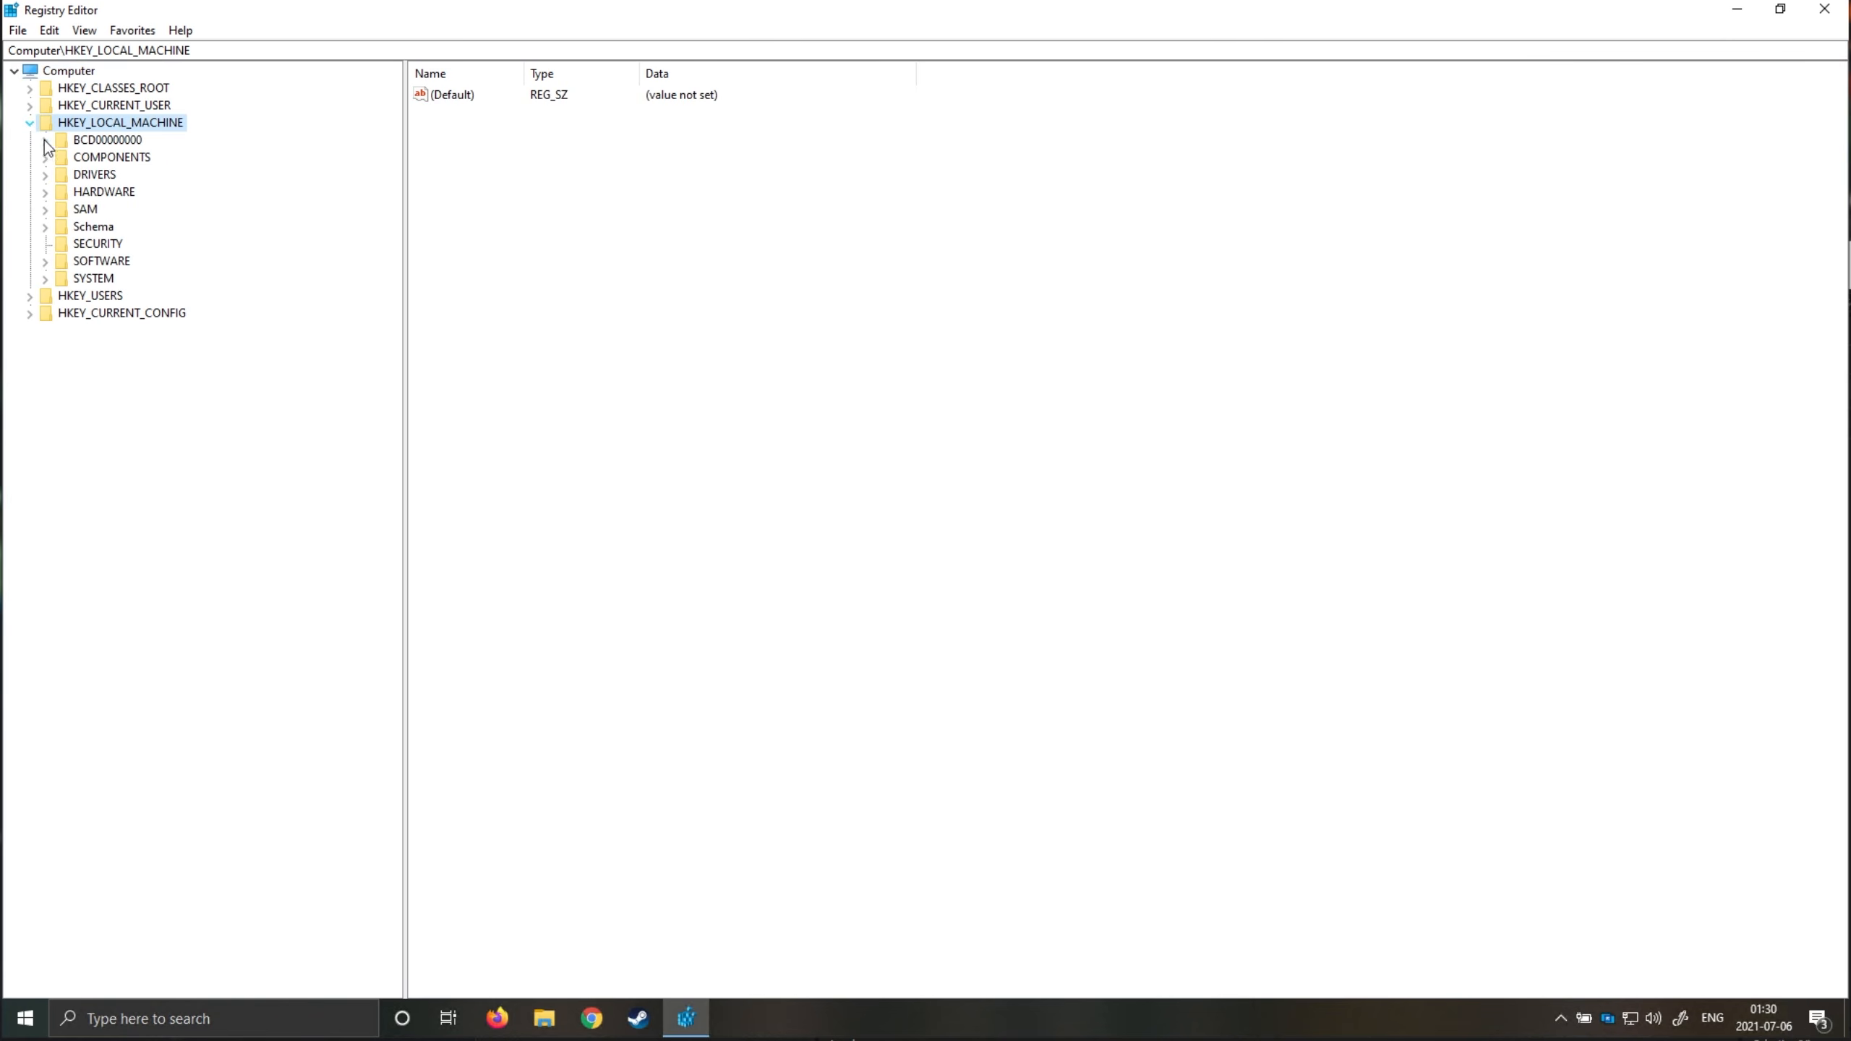
pyautogui.click(44, 261)
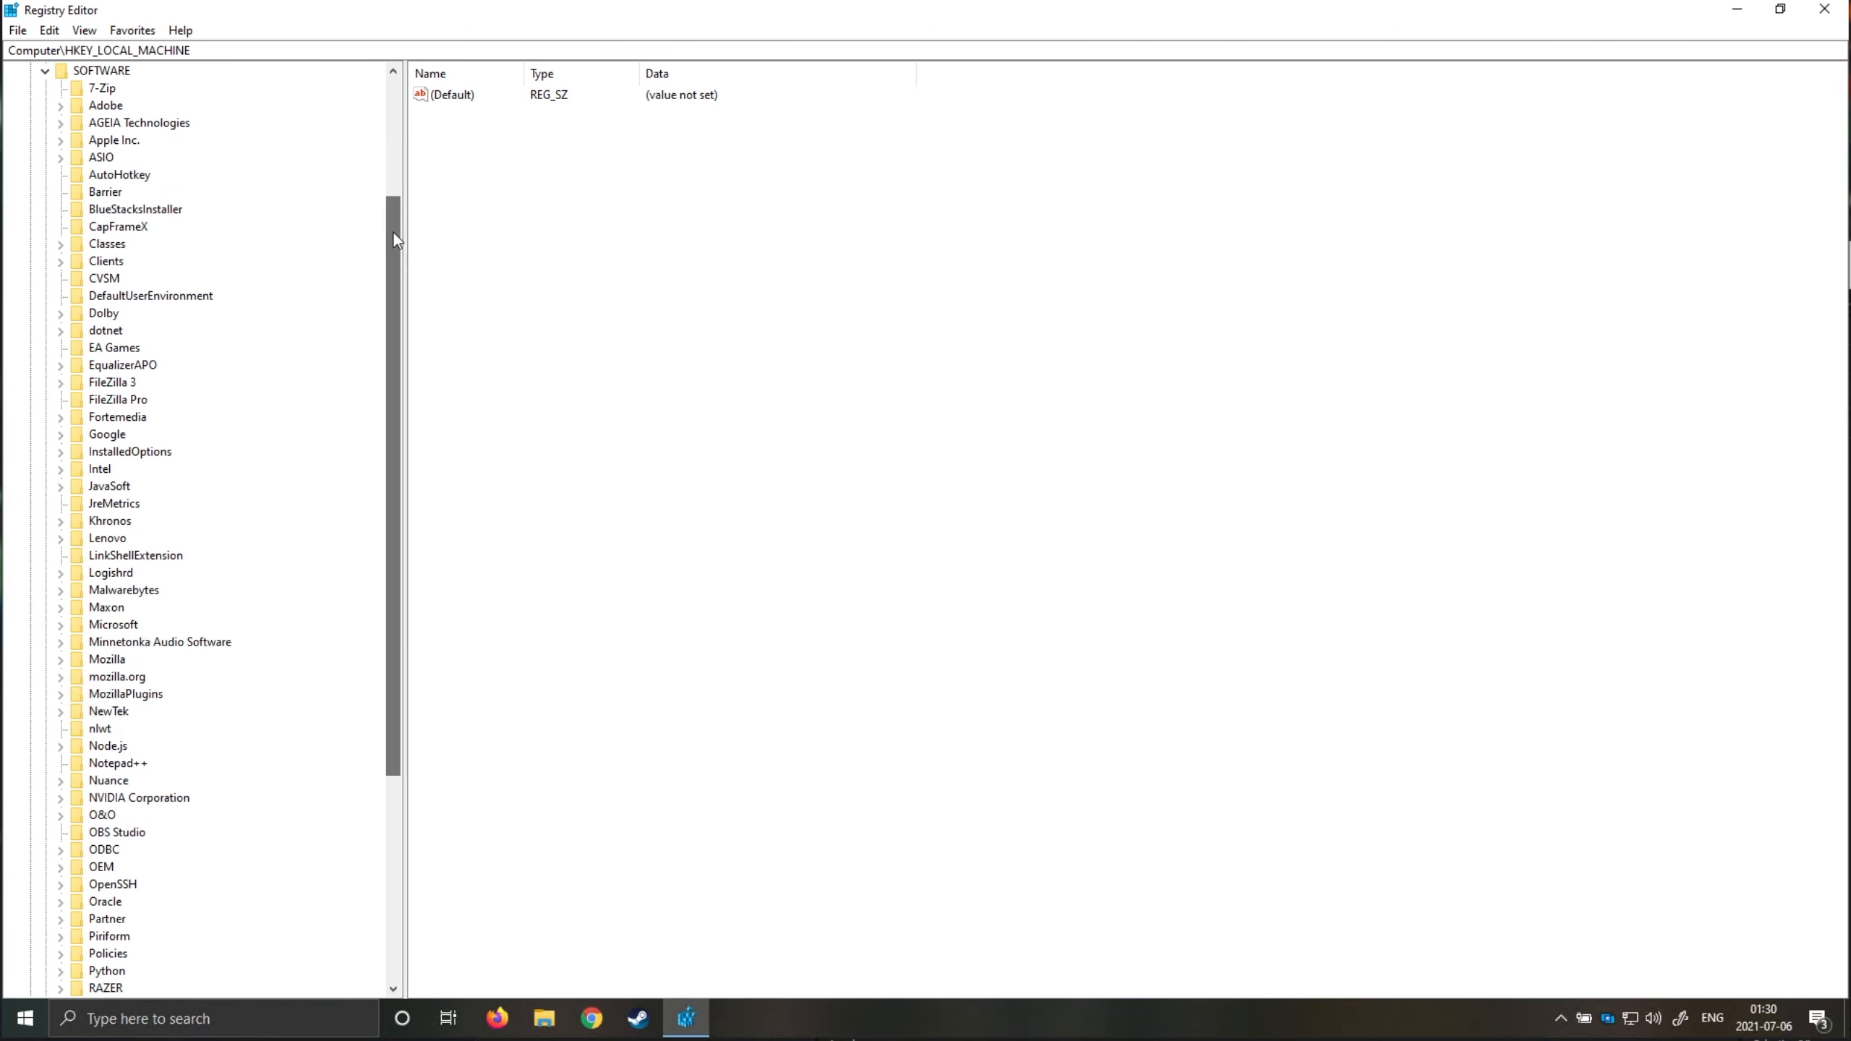
pyautogui.moveTo(393, 232); pyautogui.dragTo(392, 201)
pyautogui.click(103, 124)
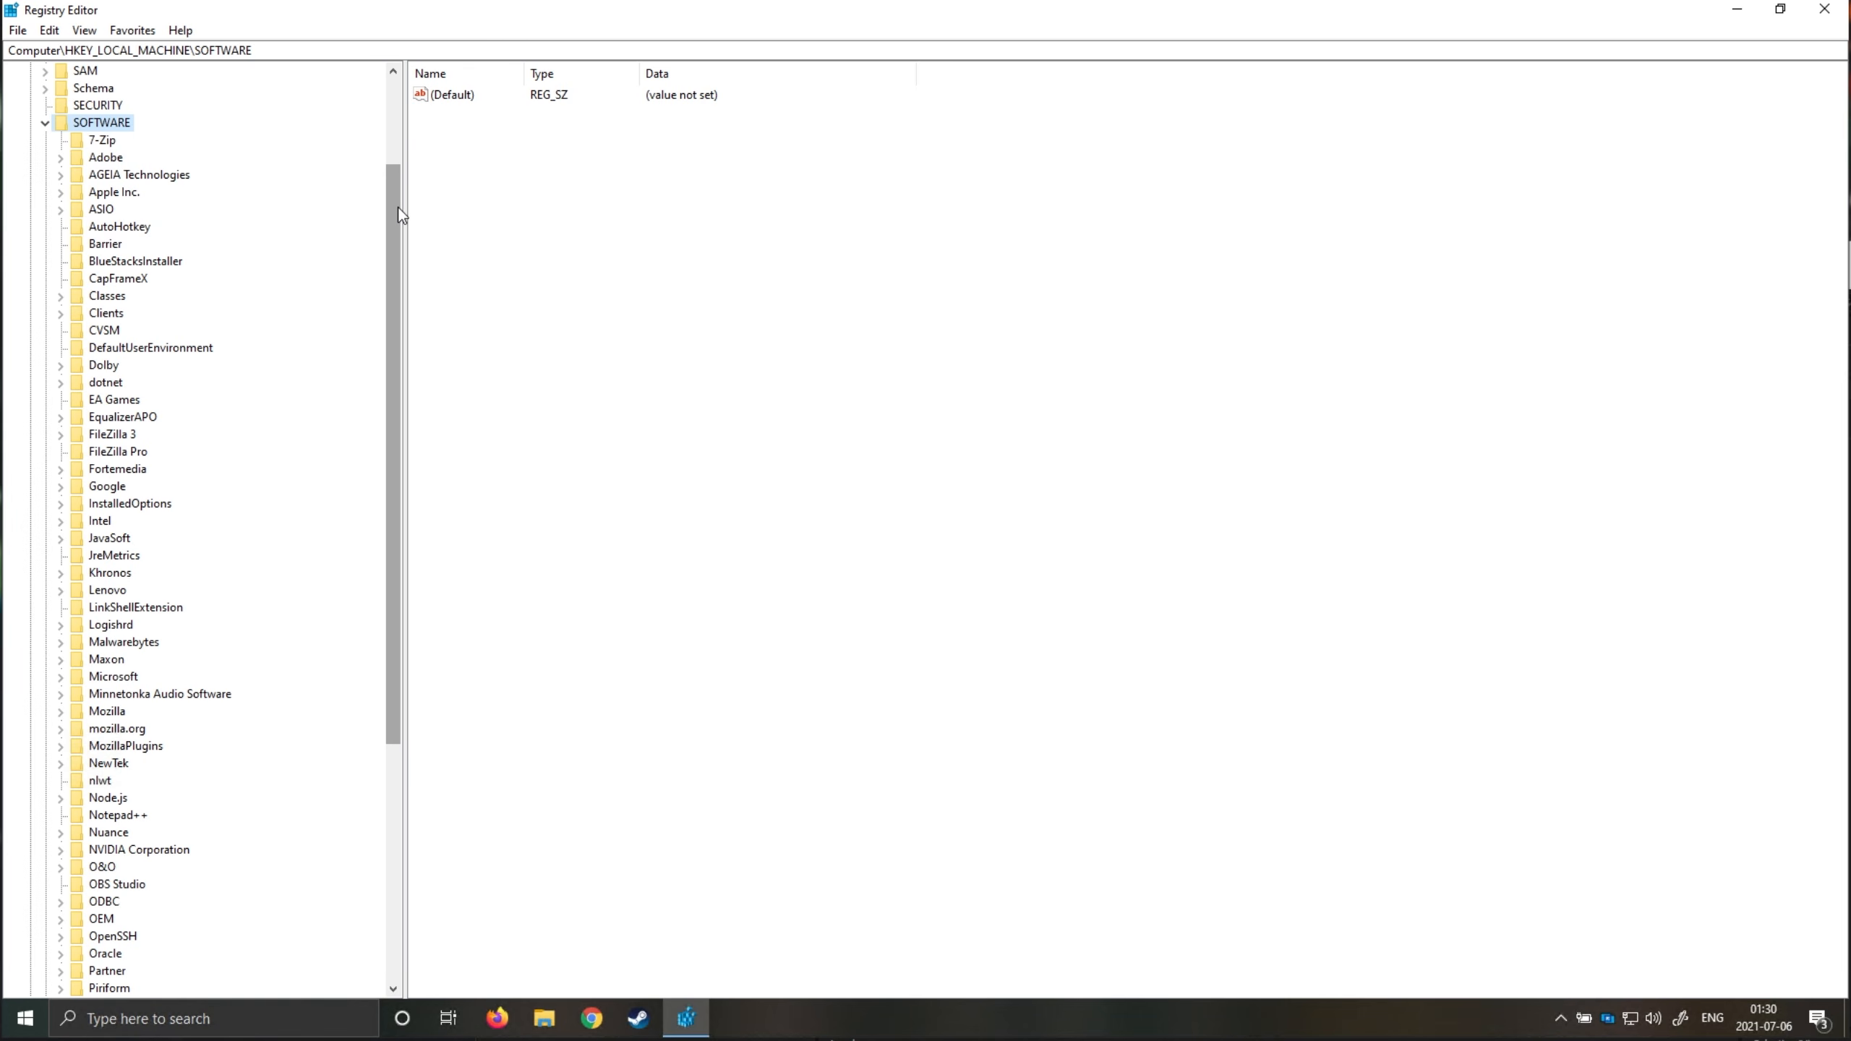
# - Expand the Microsoft key under SOFTWARE and open its WindowsSelfHost key
pyautogui.moveTo(398, 207); pyautogui.dragTo(396, 441)
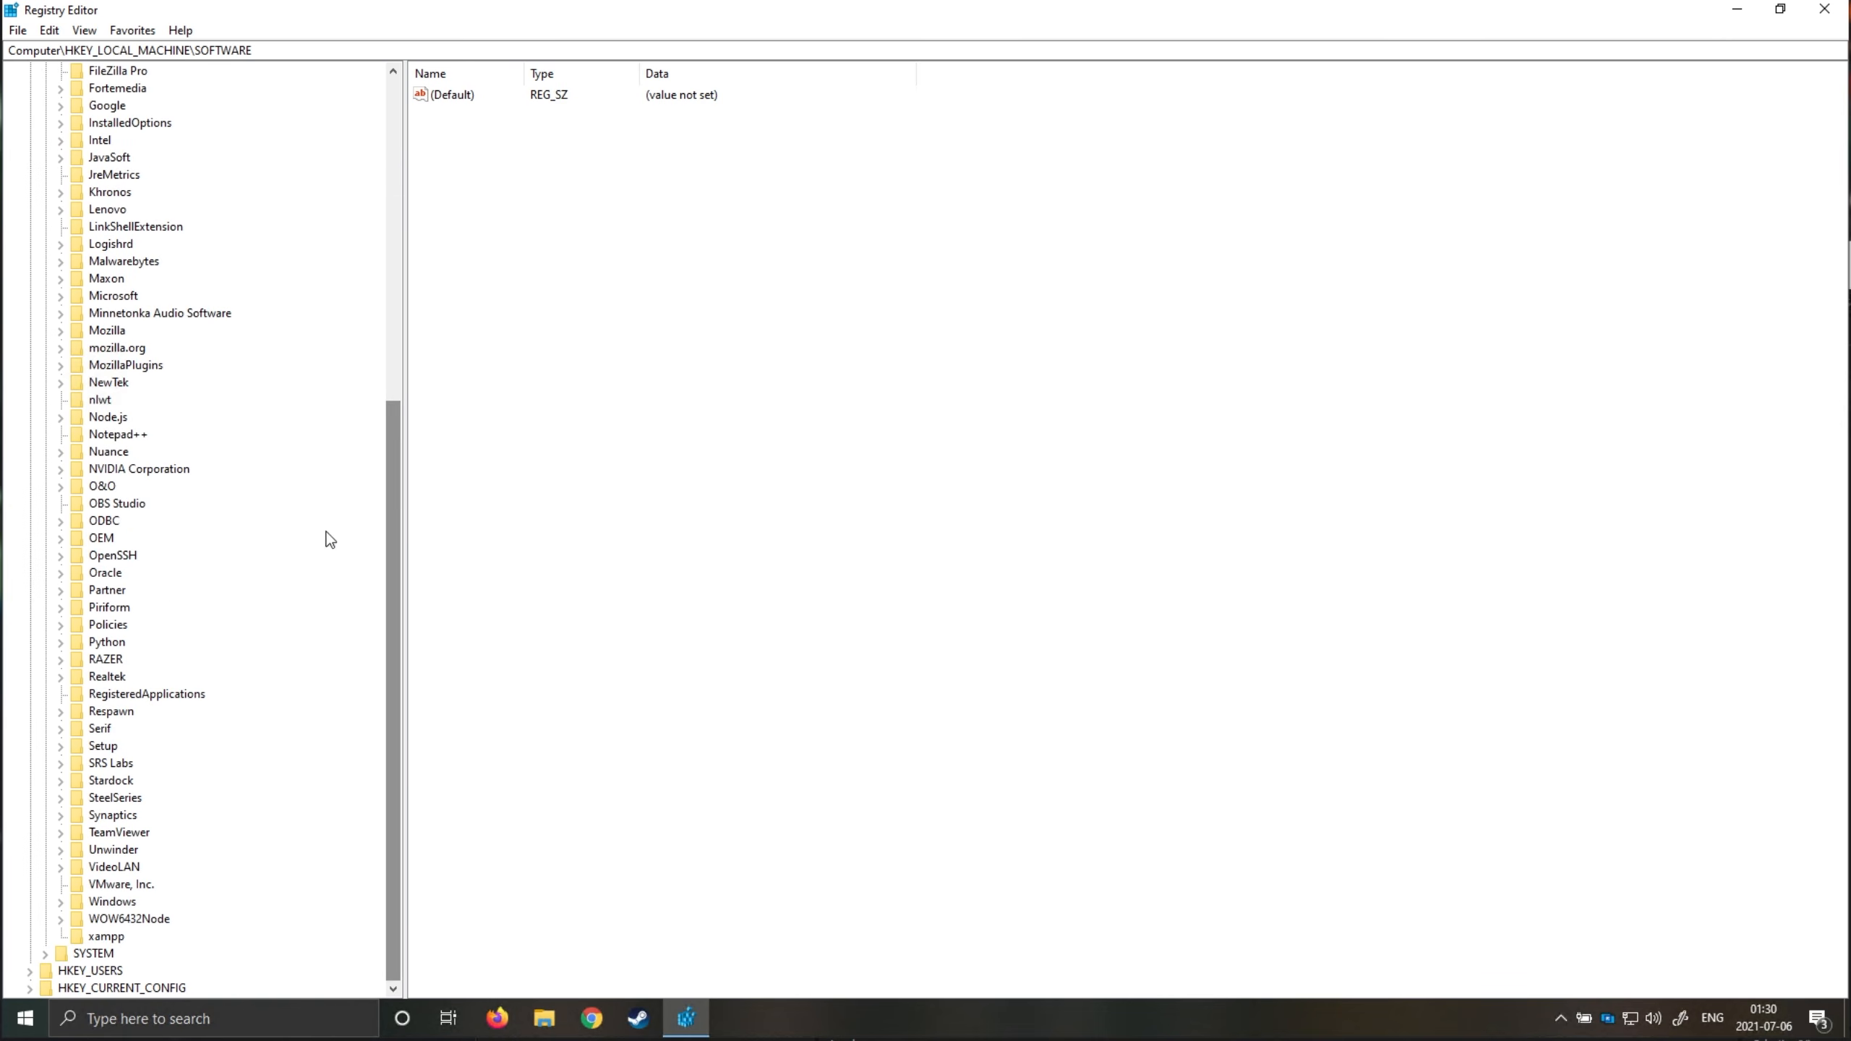
pyautogui.click(63, 295)
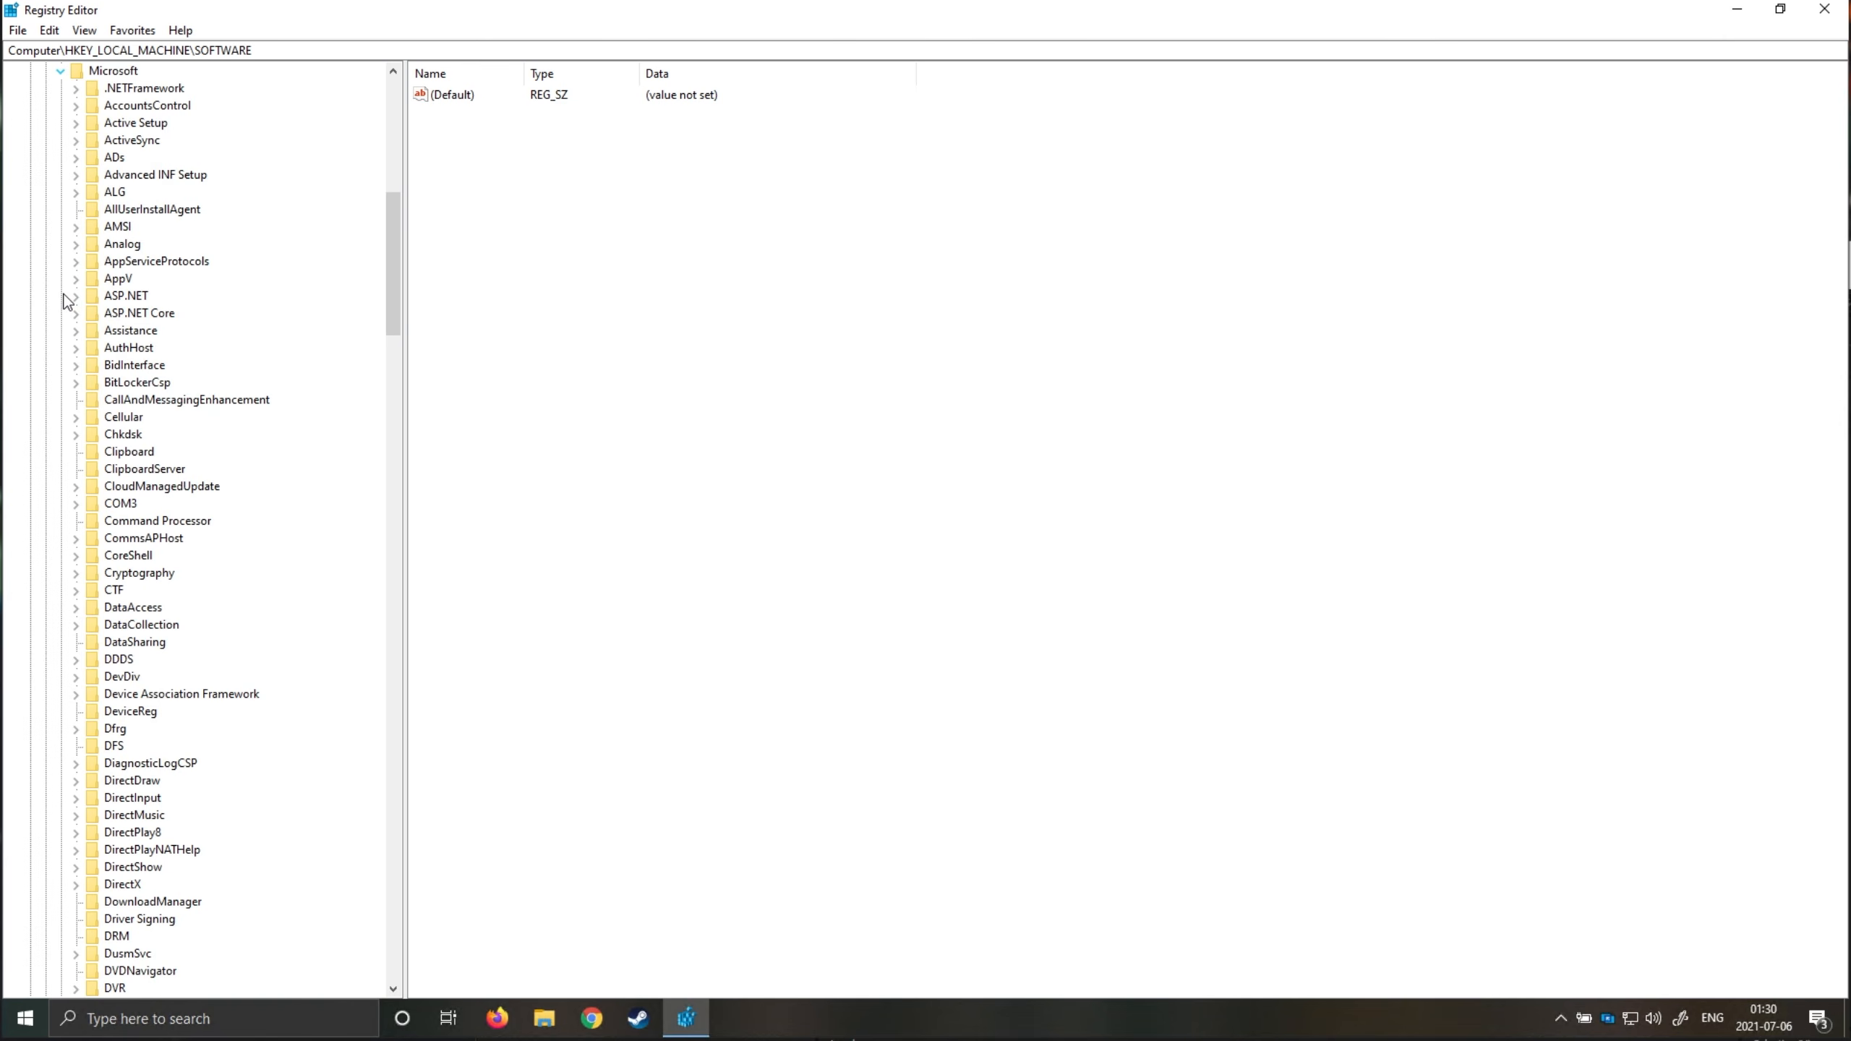
pyautogui.scroll(-20, 65, 300)
pyautogui.scroll(-20, 86, 319)
pyautogui.click(130, 849)
pyautogui.click(76, 851)
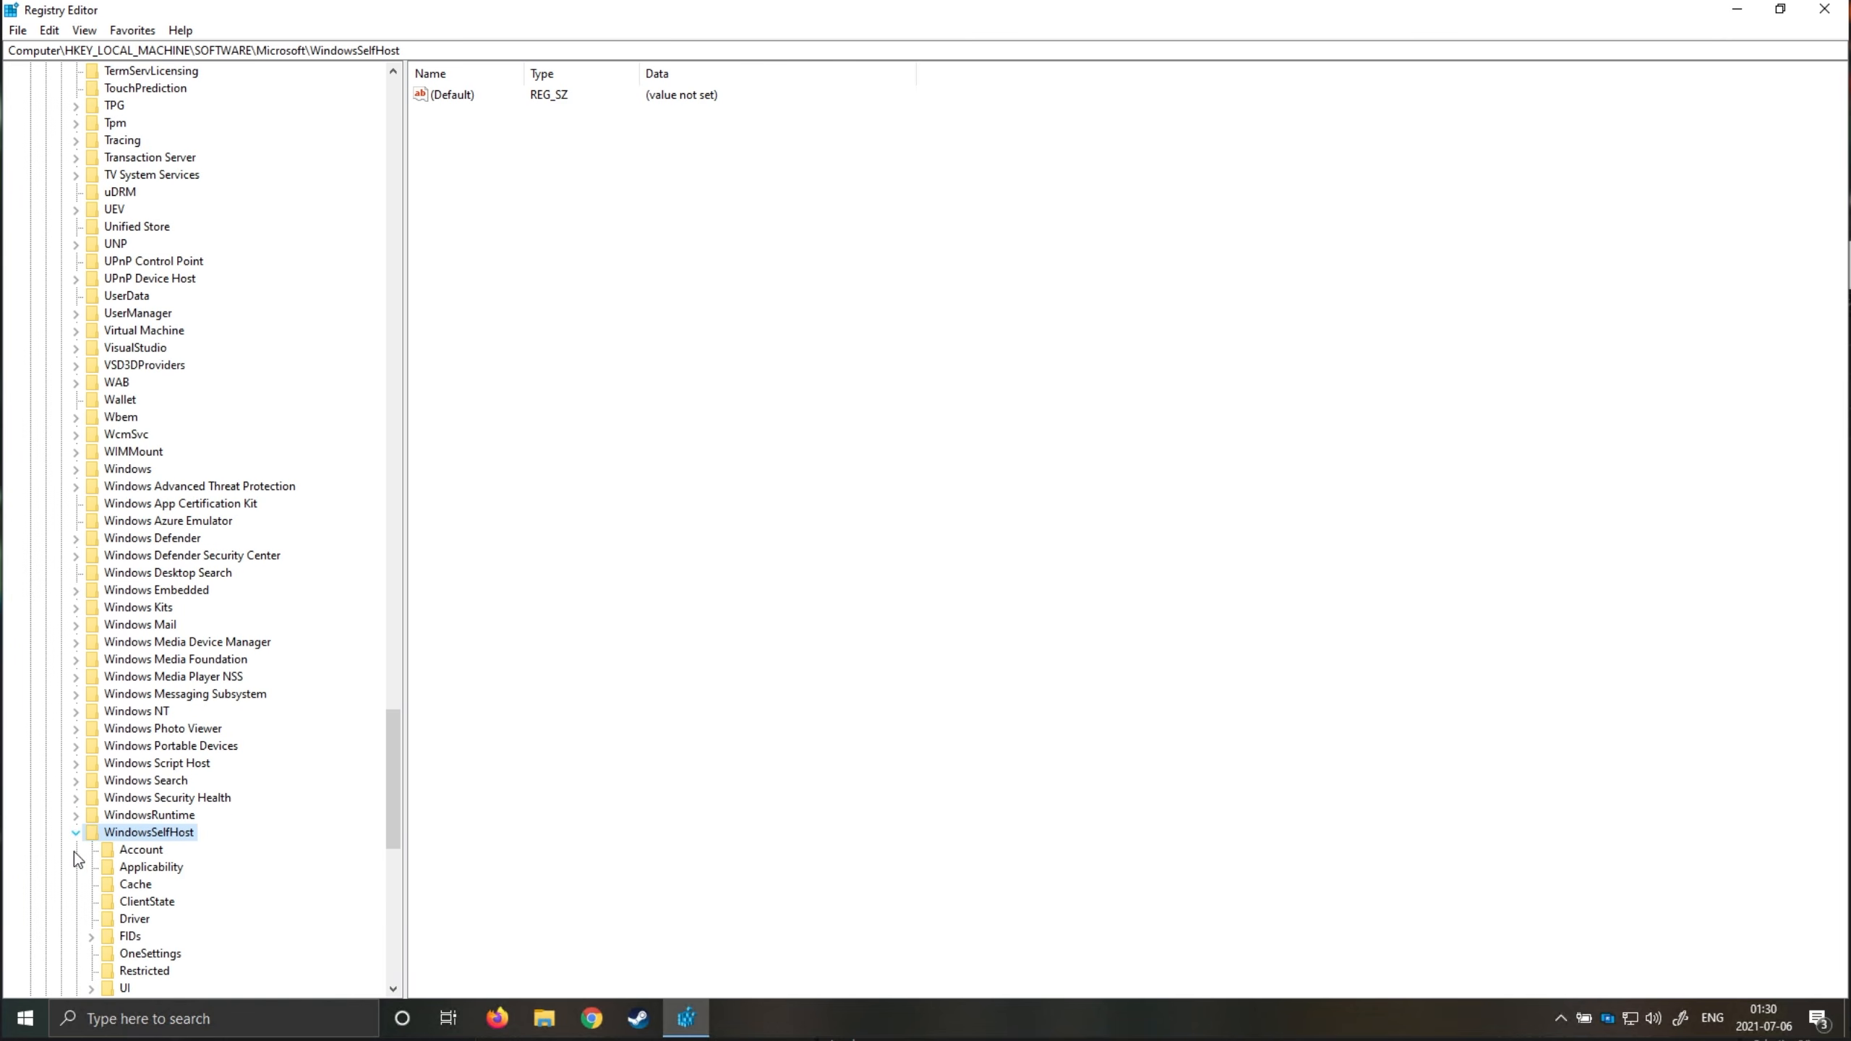
# - Expand the UI key under WindowsSelfHost and open its Selection key
pyautogui.scroll(-9, 78, 846)
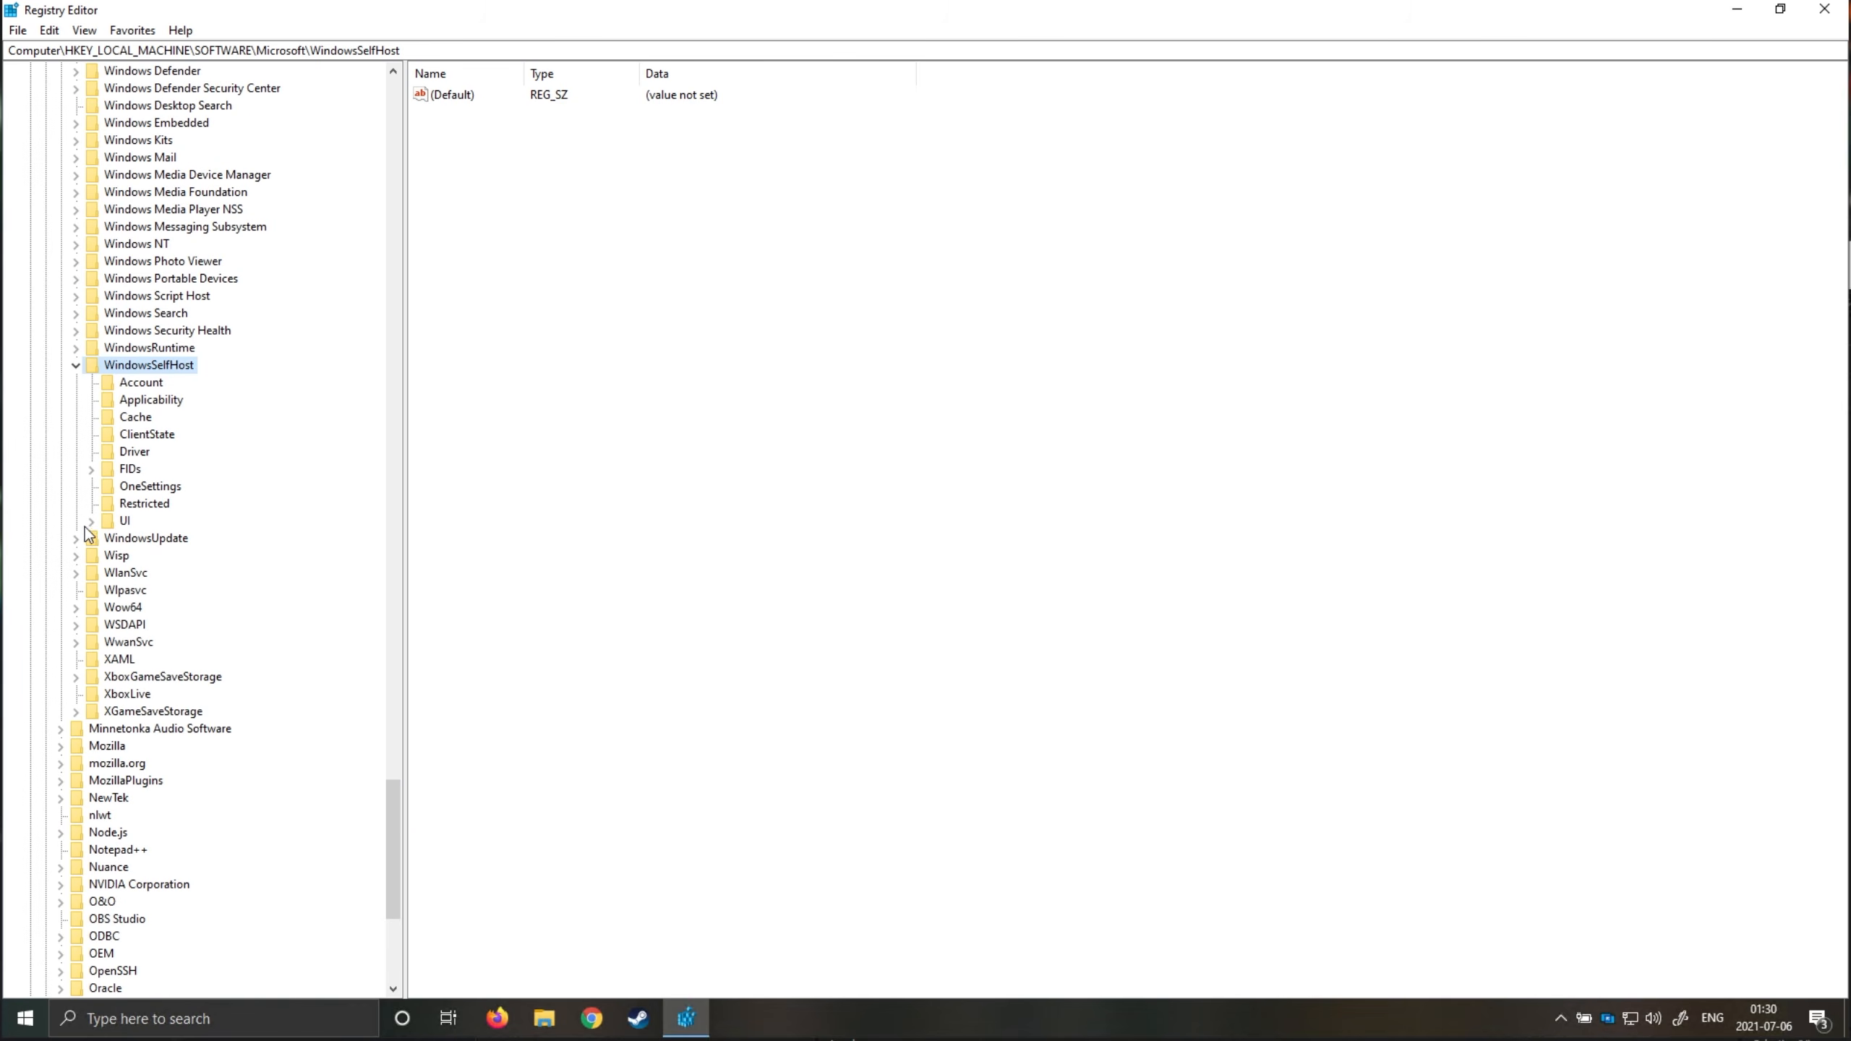
pyautogui.click(90, 521)
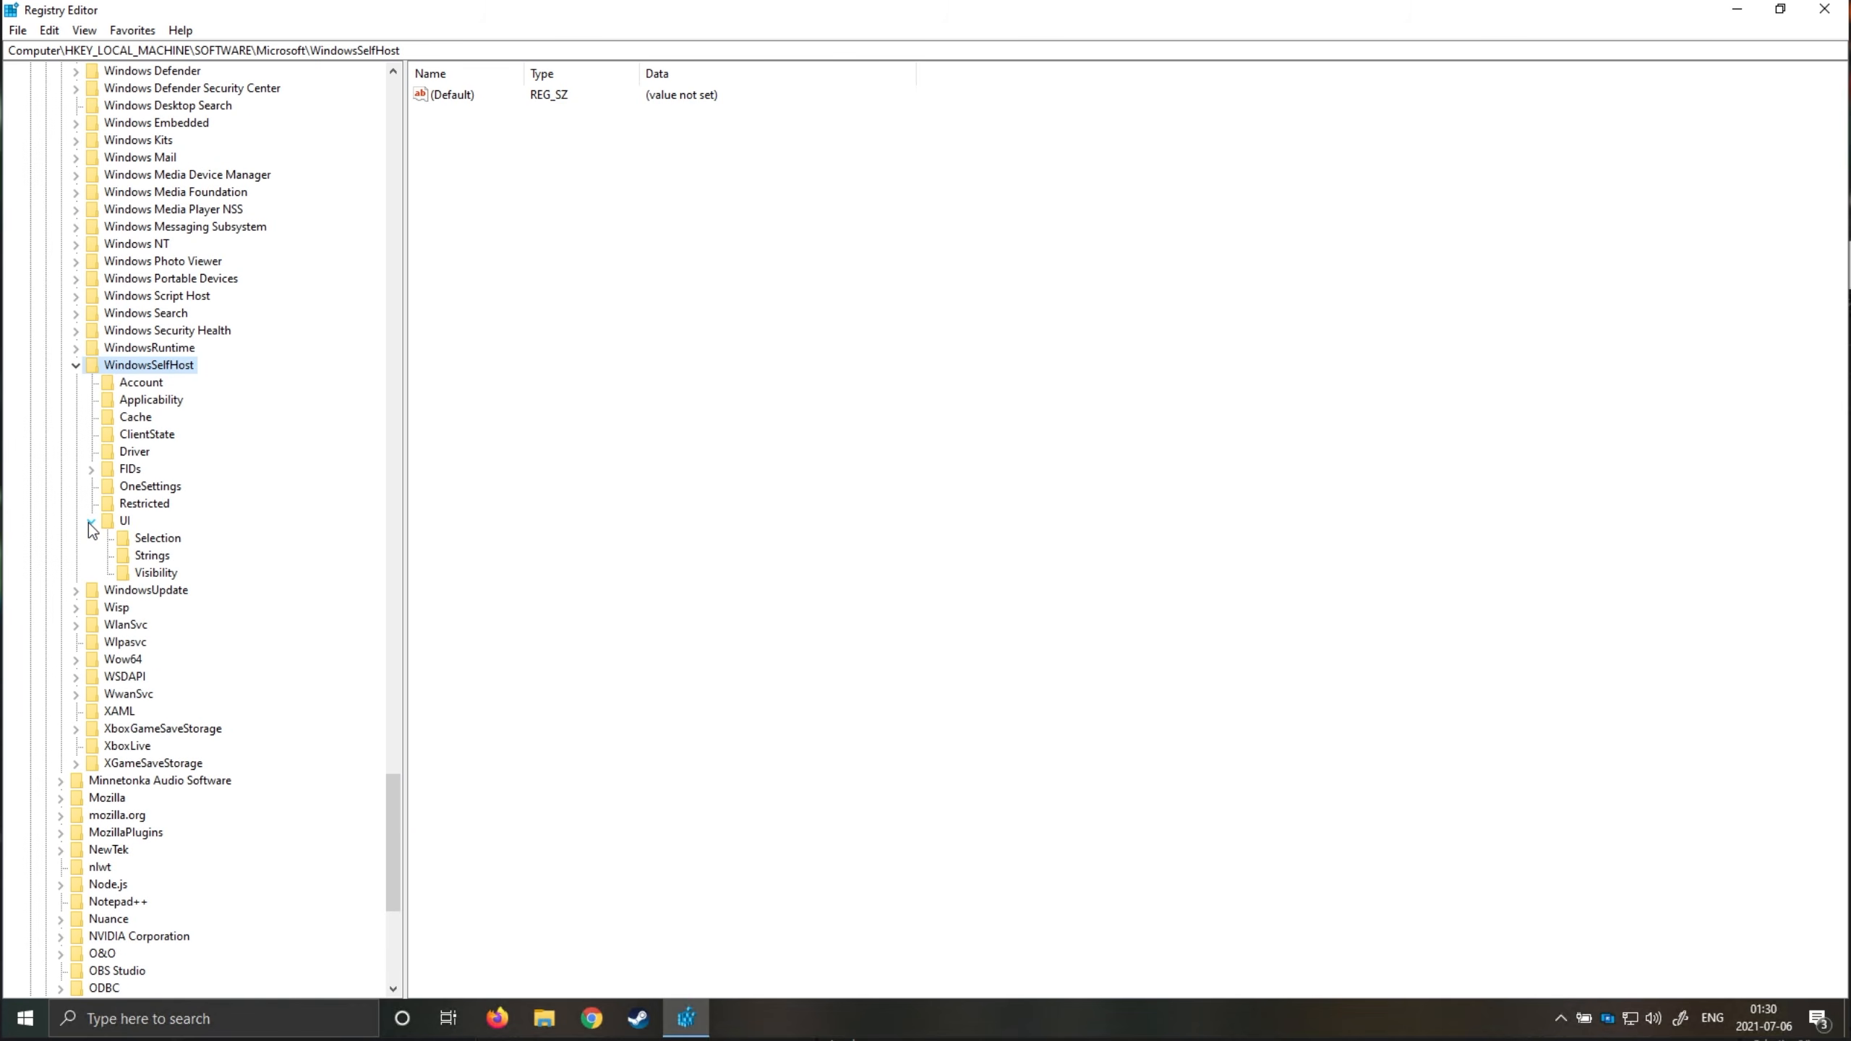
pyautogui.click(150, 541)
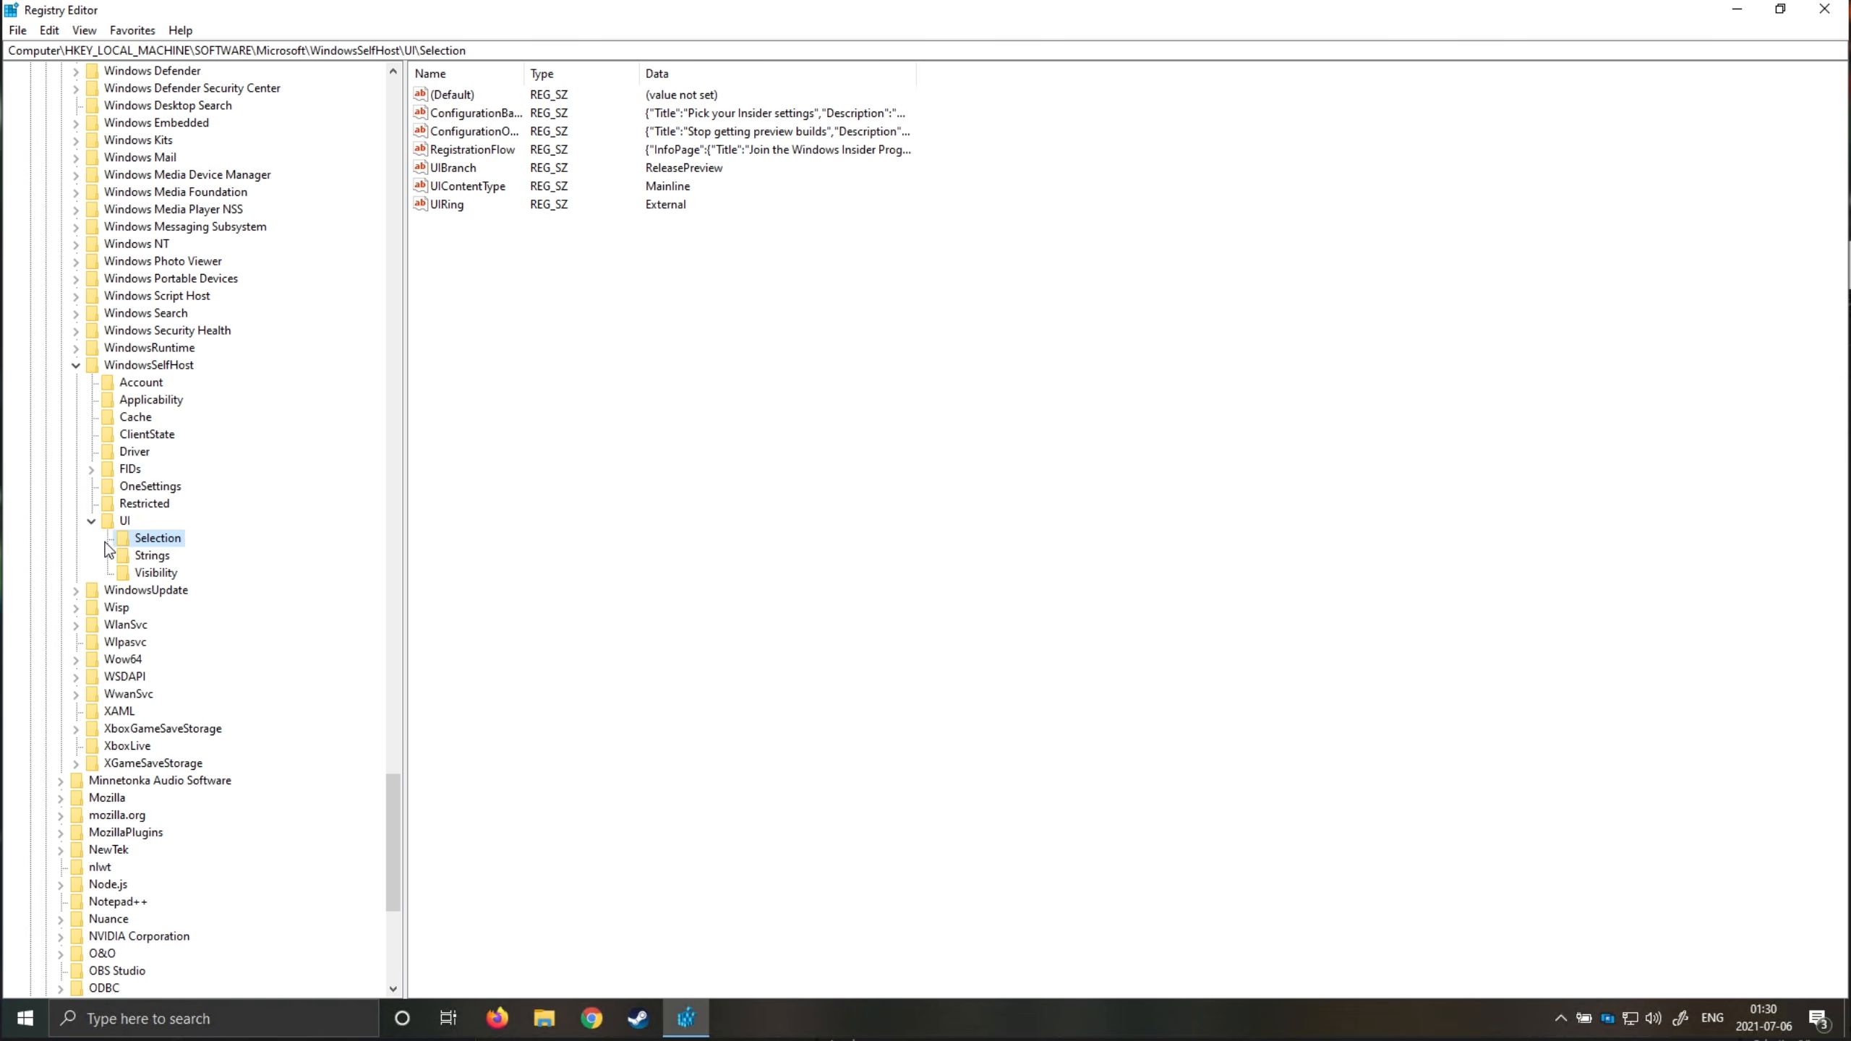
# - Set the value data of the UIBranch string in the Selection key to Dev
pyautogui.click(452, 168)
pyautogui.doubleClick(459, 174)
pyautogui.moveTo(282, 96); pyautogui.dragTo(872, 355)
pyautogui.write('Dev')
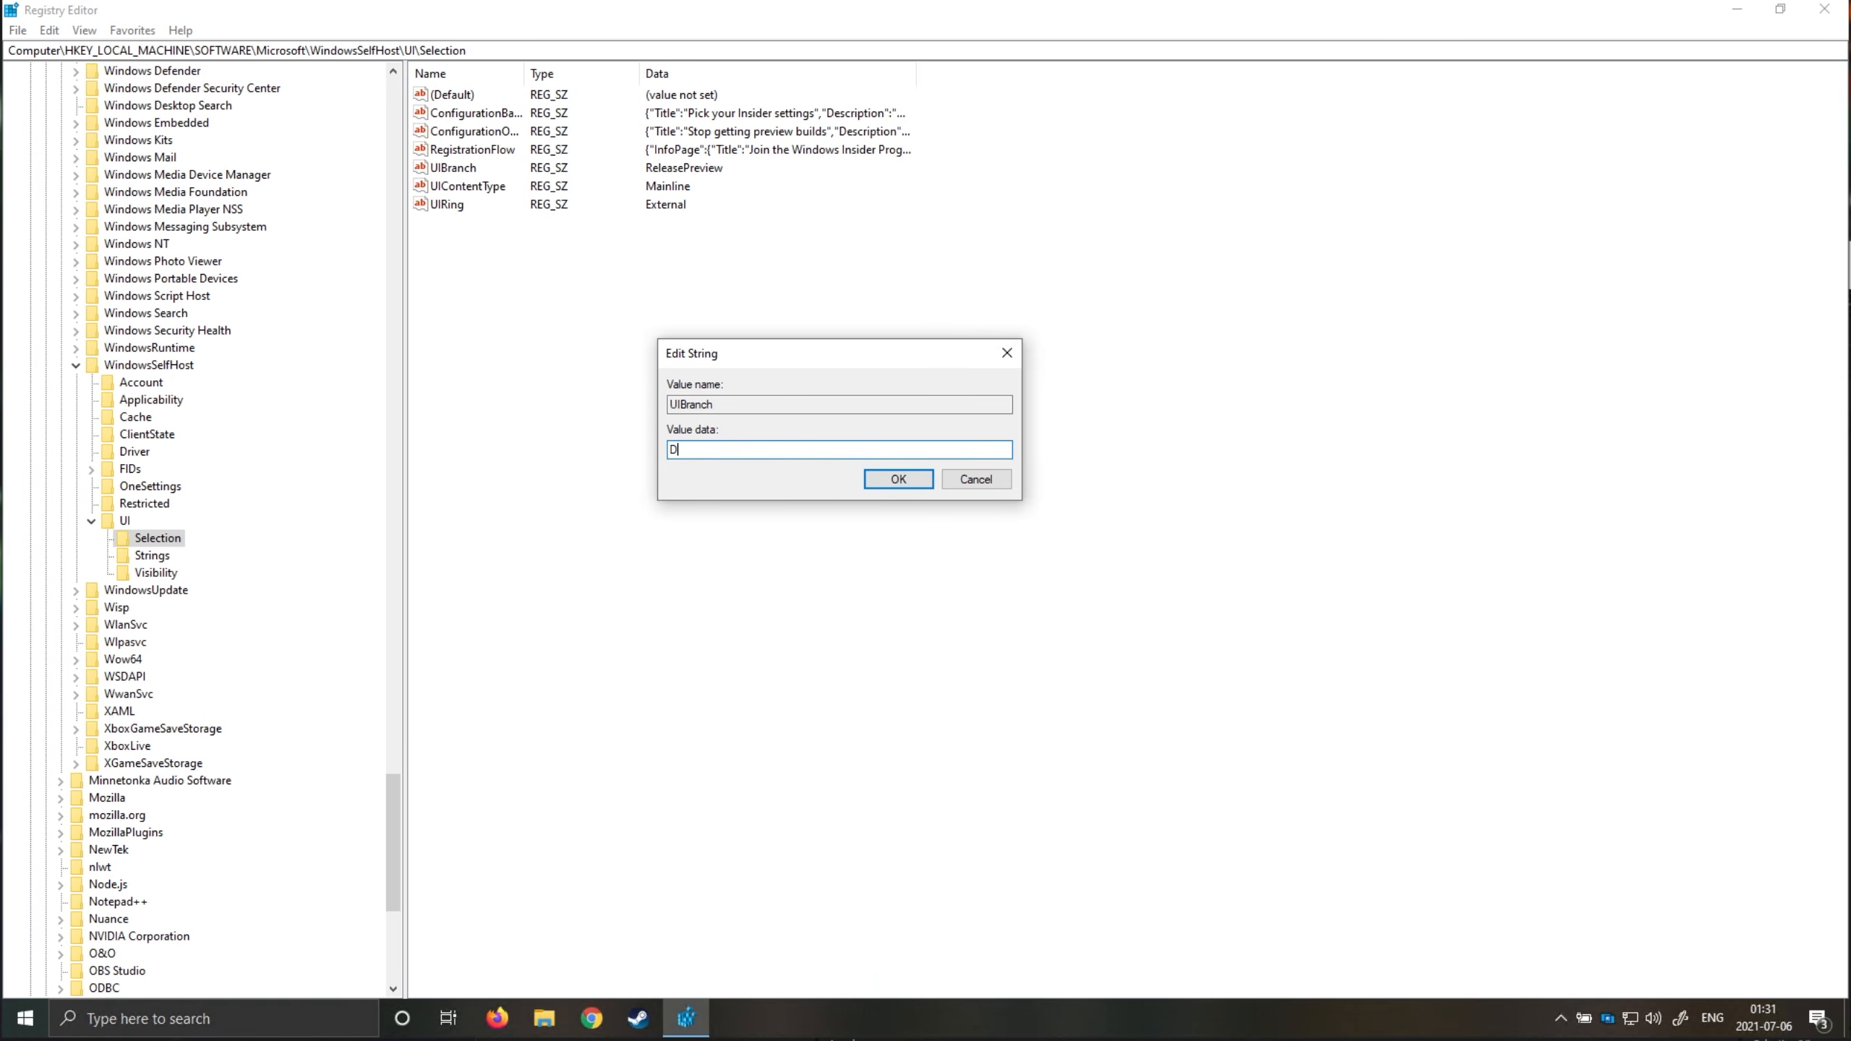
pyautogui.click(898, 483)
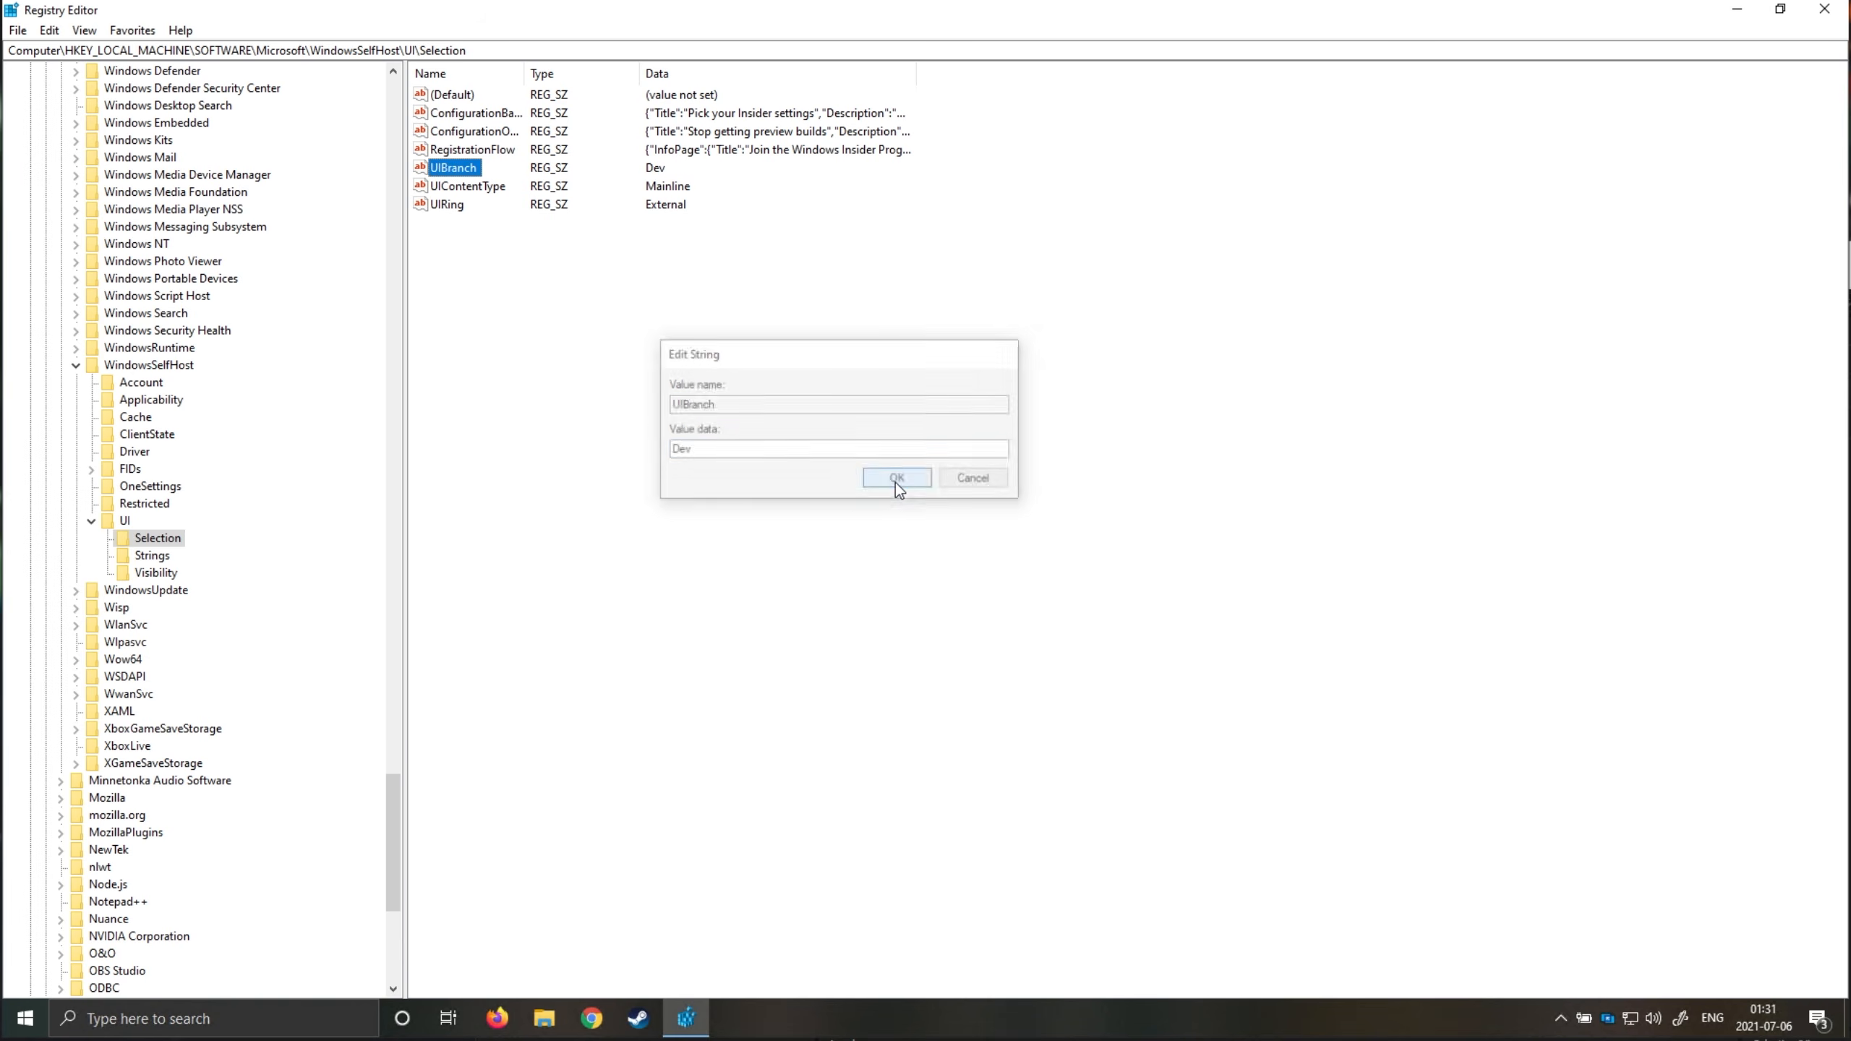
pyautogui.doubleClick(464, 172)
pyautogui.moveTo(318, 89); pyautogui.dragTo(858, 386)
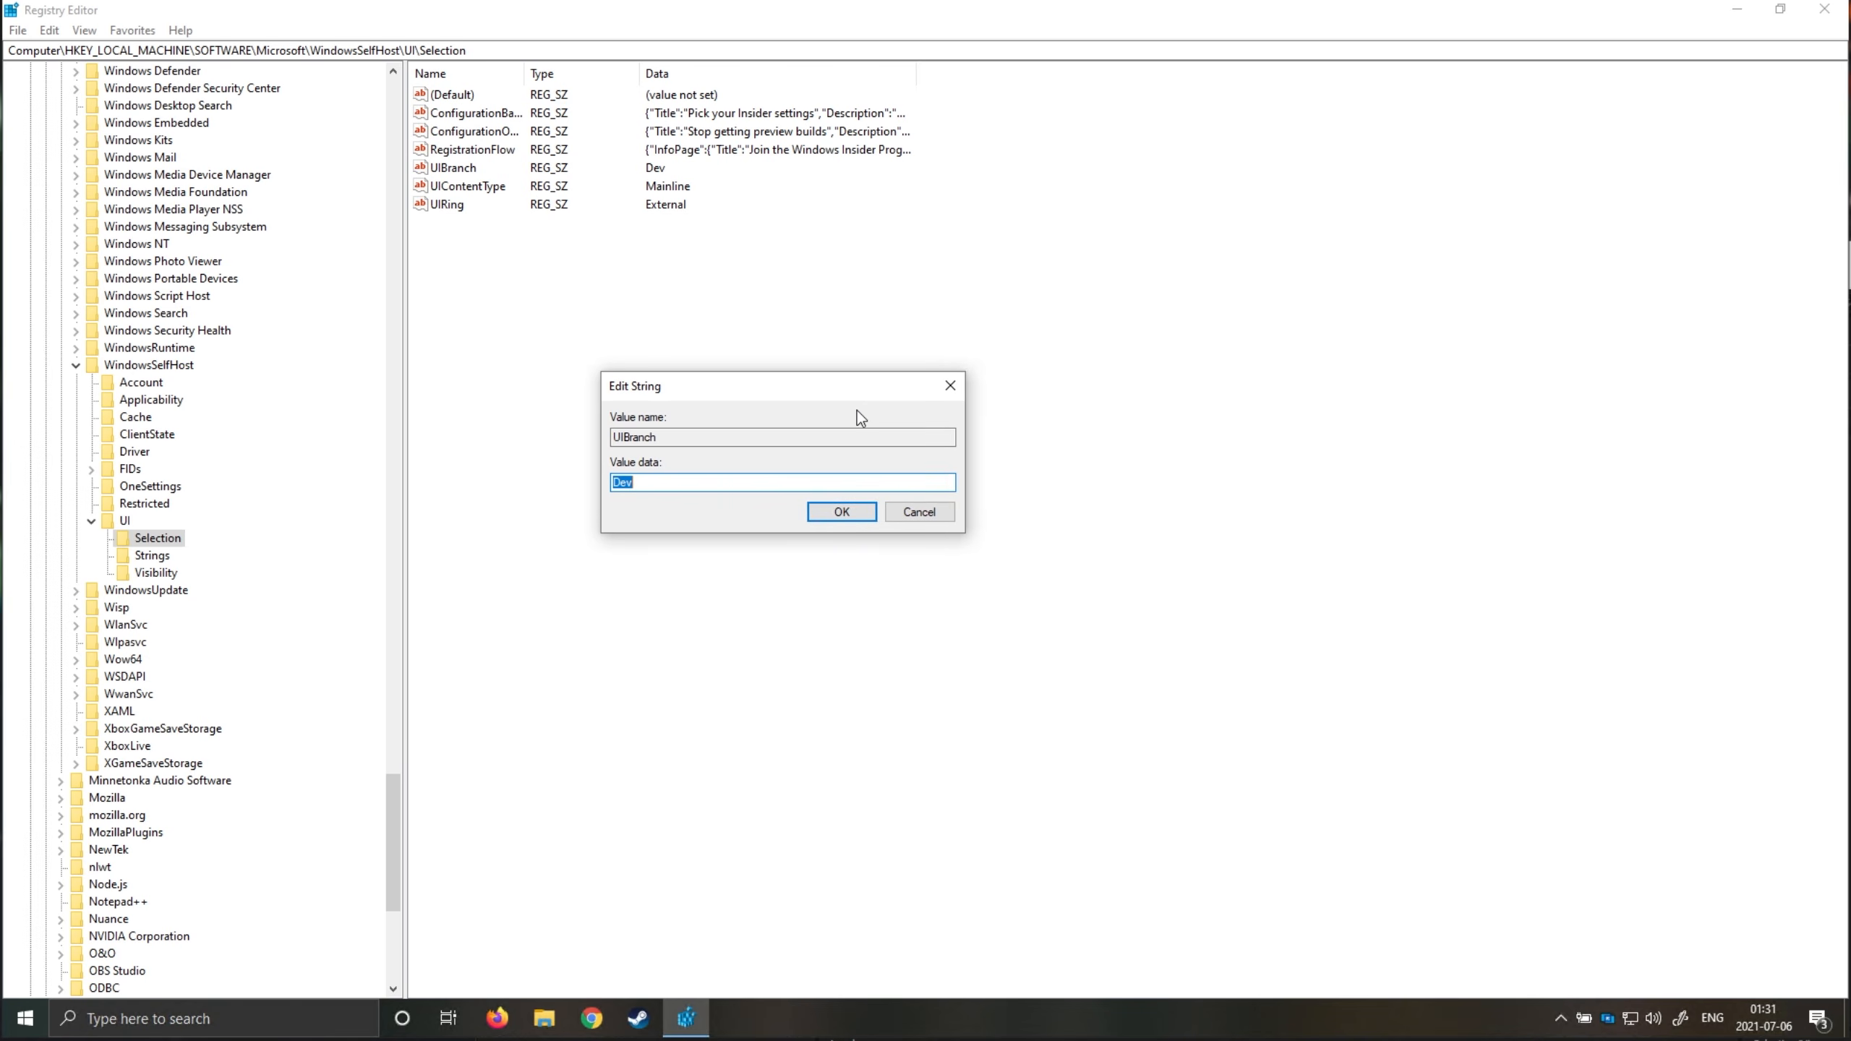
pyautogui.write('Dev')
pyautogui.click(845, 513)
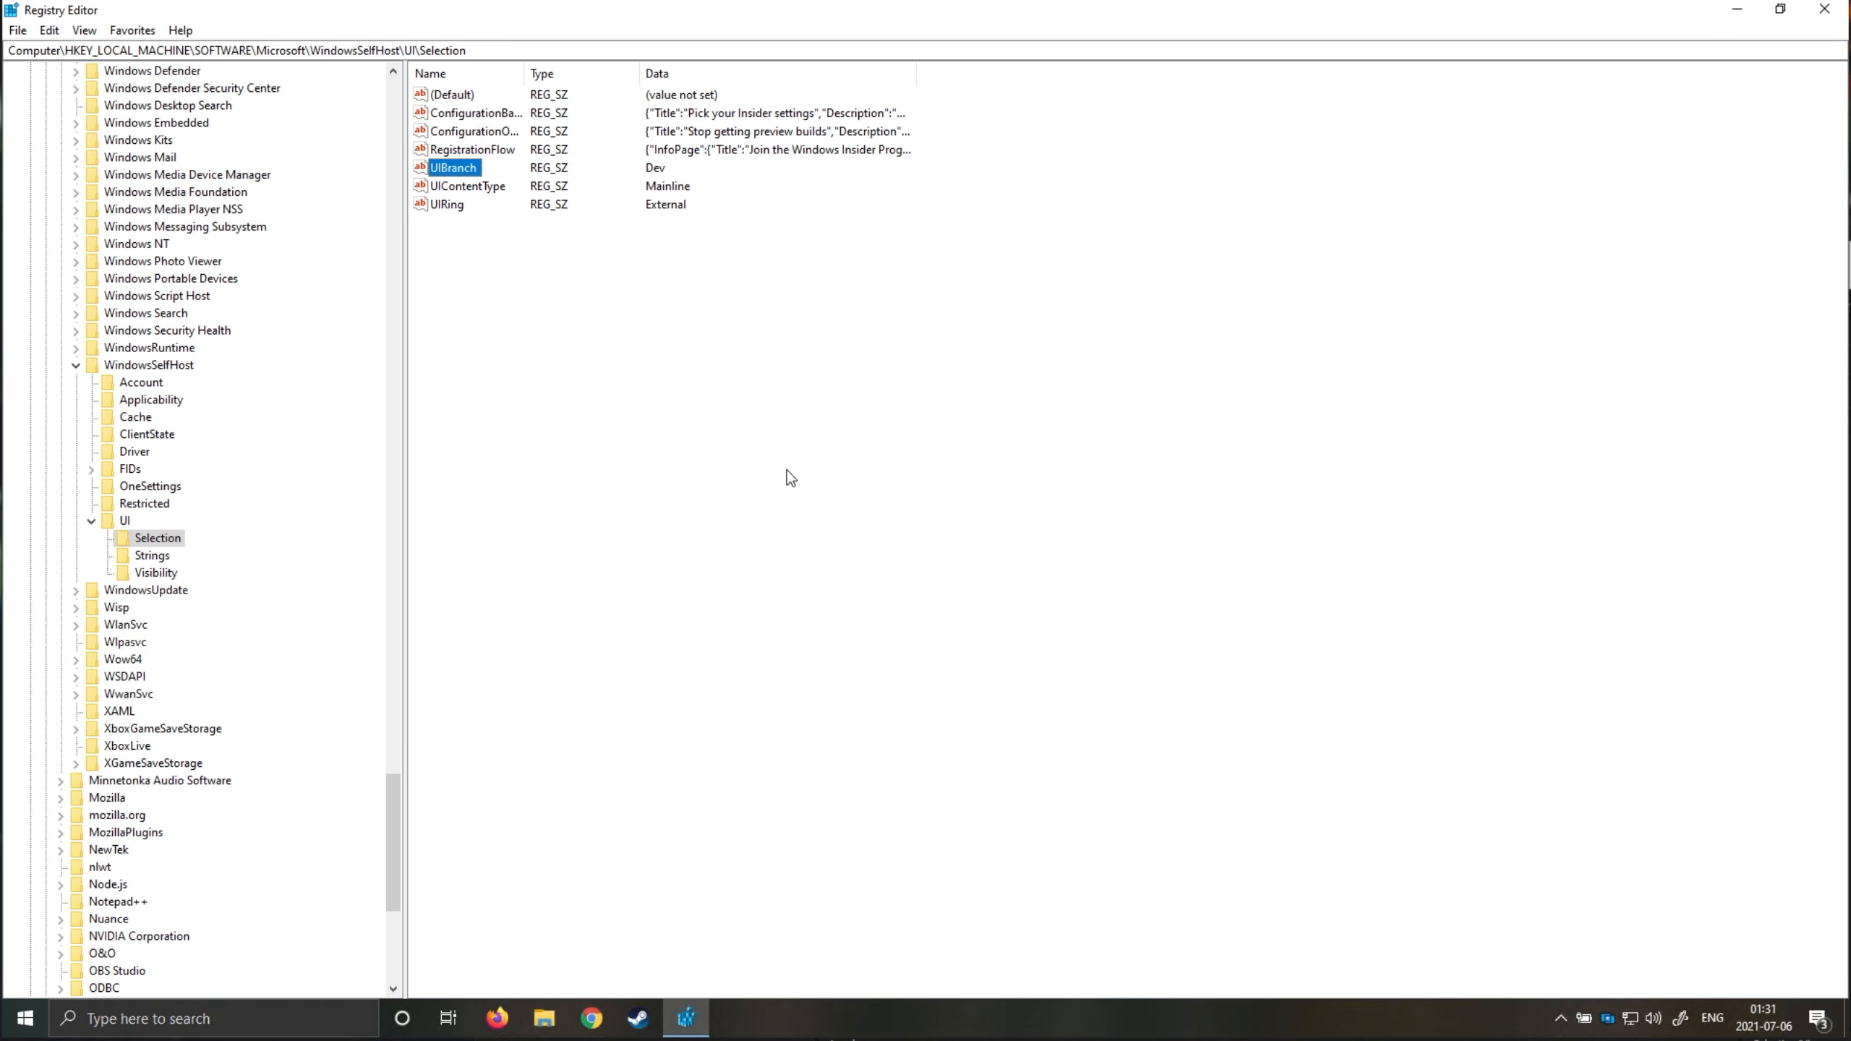
# - Open the UIContentType string in the Selection key and confirm Mainline as its value data
pyautogui.doubleClick(473, 186)
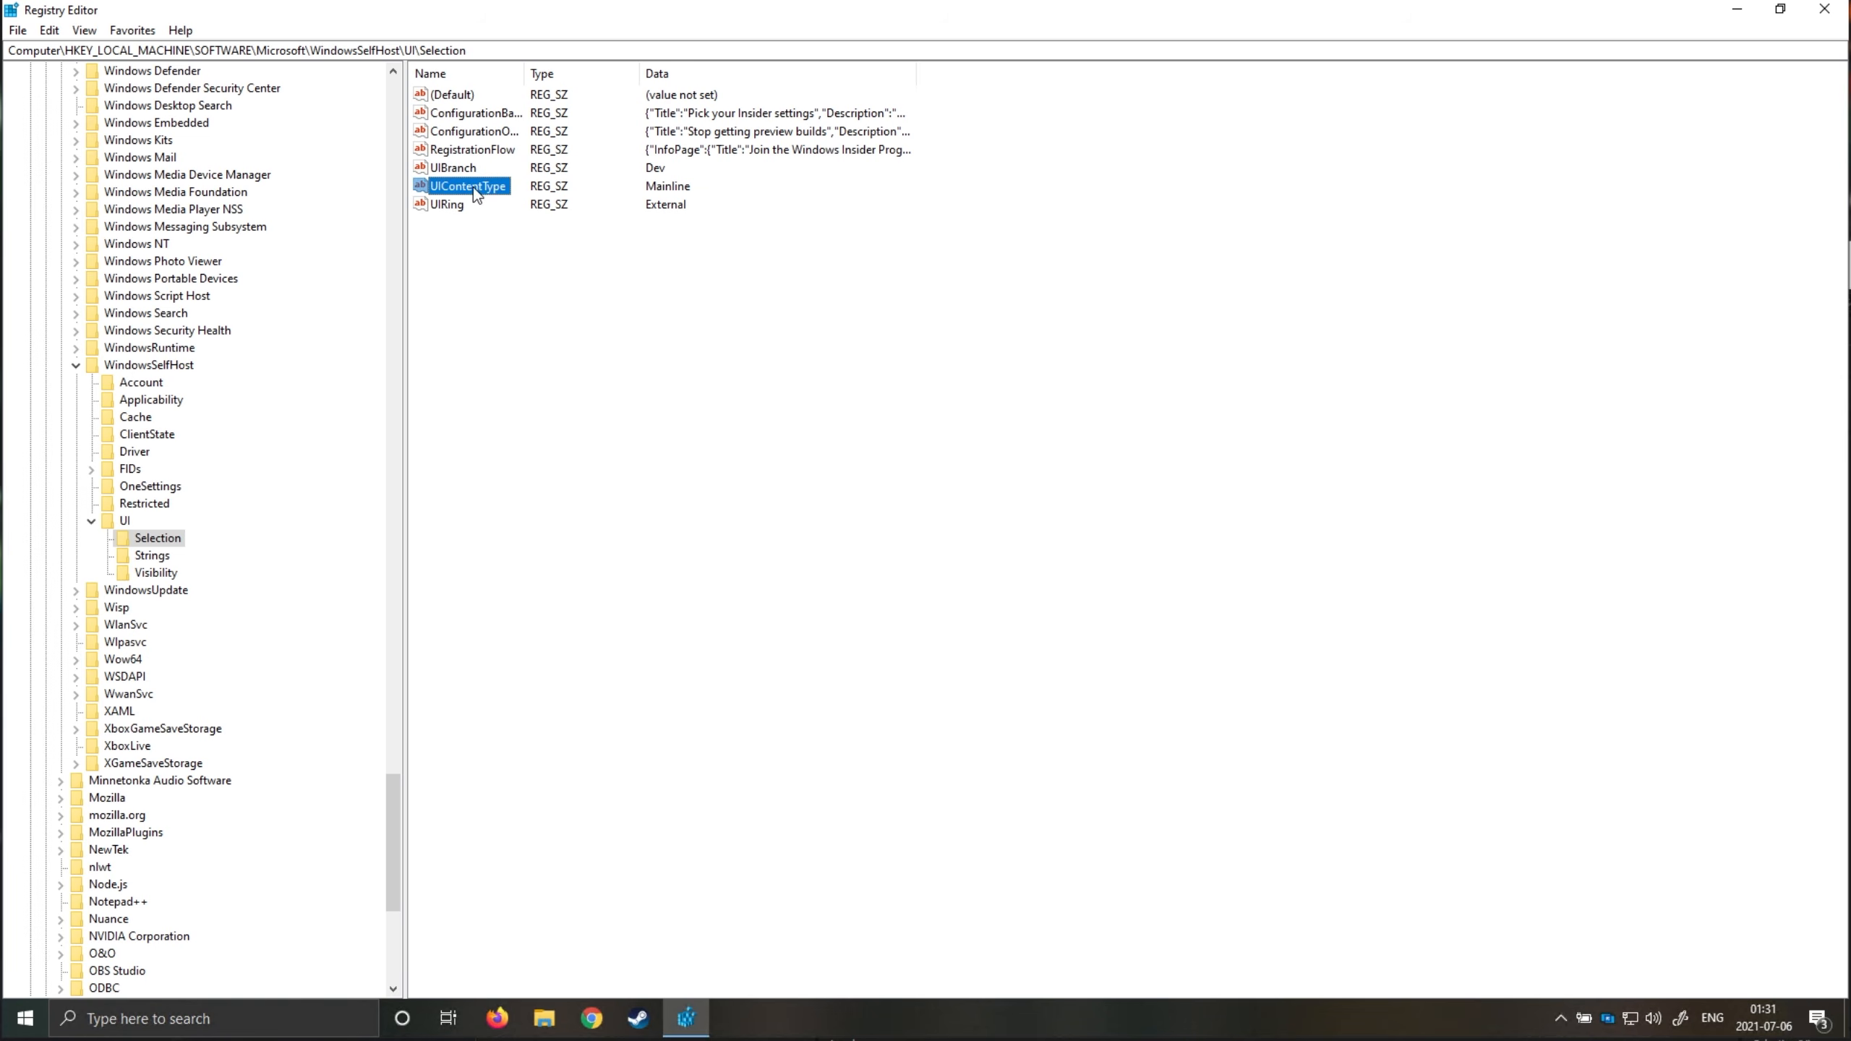
pyautogui.moveTo(241, 80); pyautogui.dragTo(777, 371)
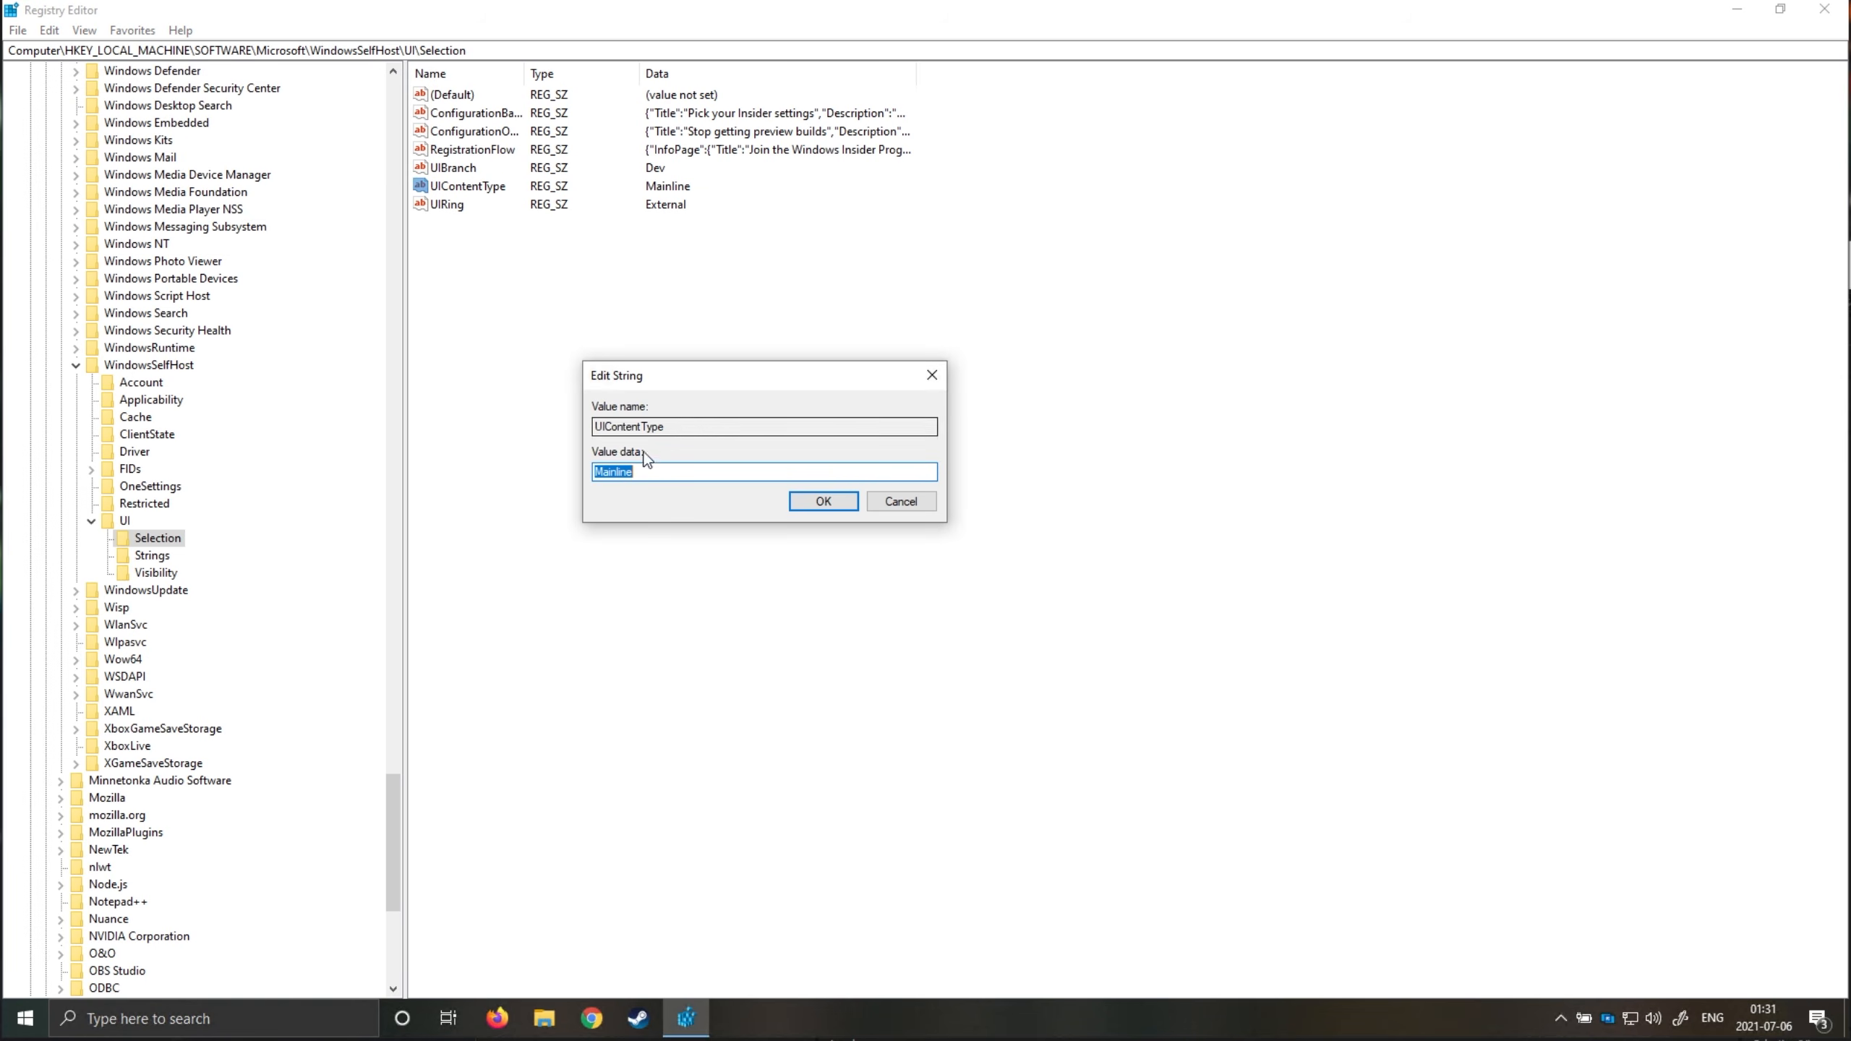
pyautogui.click(653, 472)
pyautogui.moveTo(653, 472); pyautogui.dragTo(562, 474)
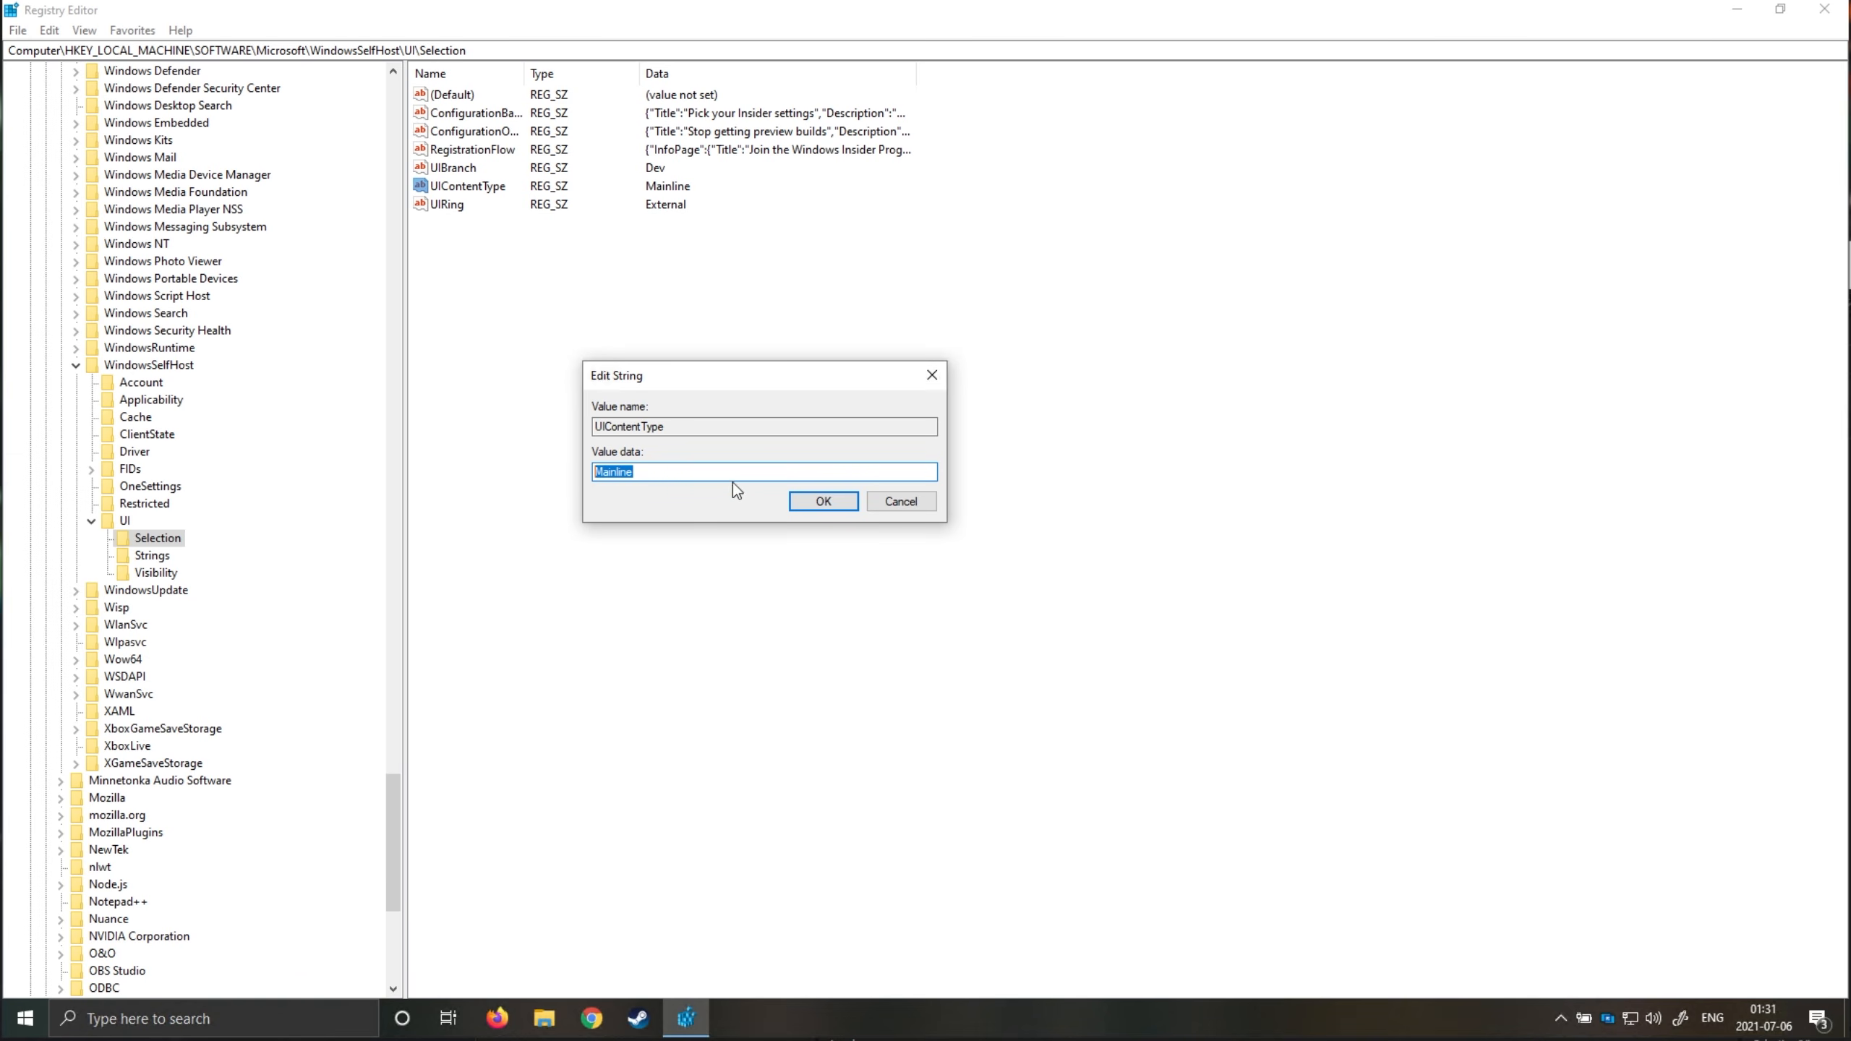
pyautogui.click(810, 501)
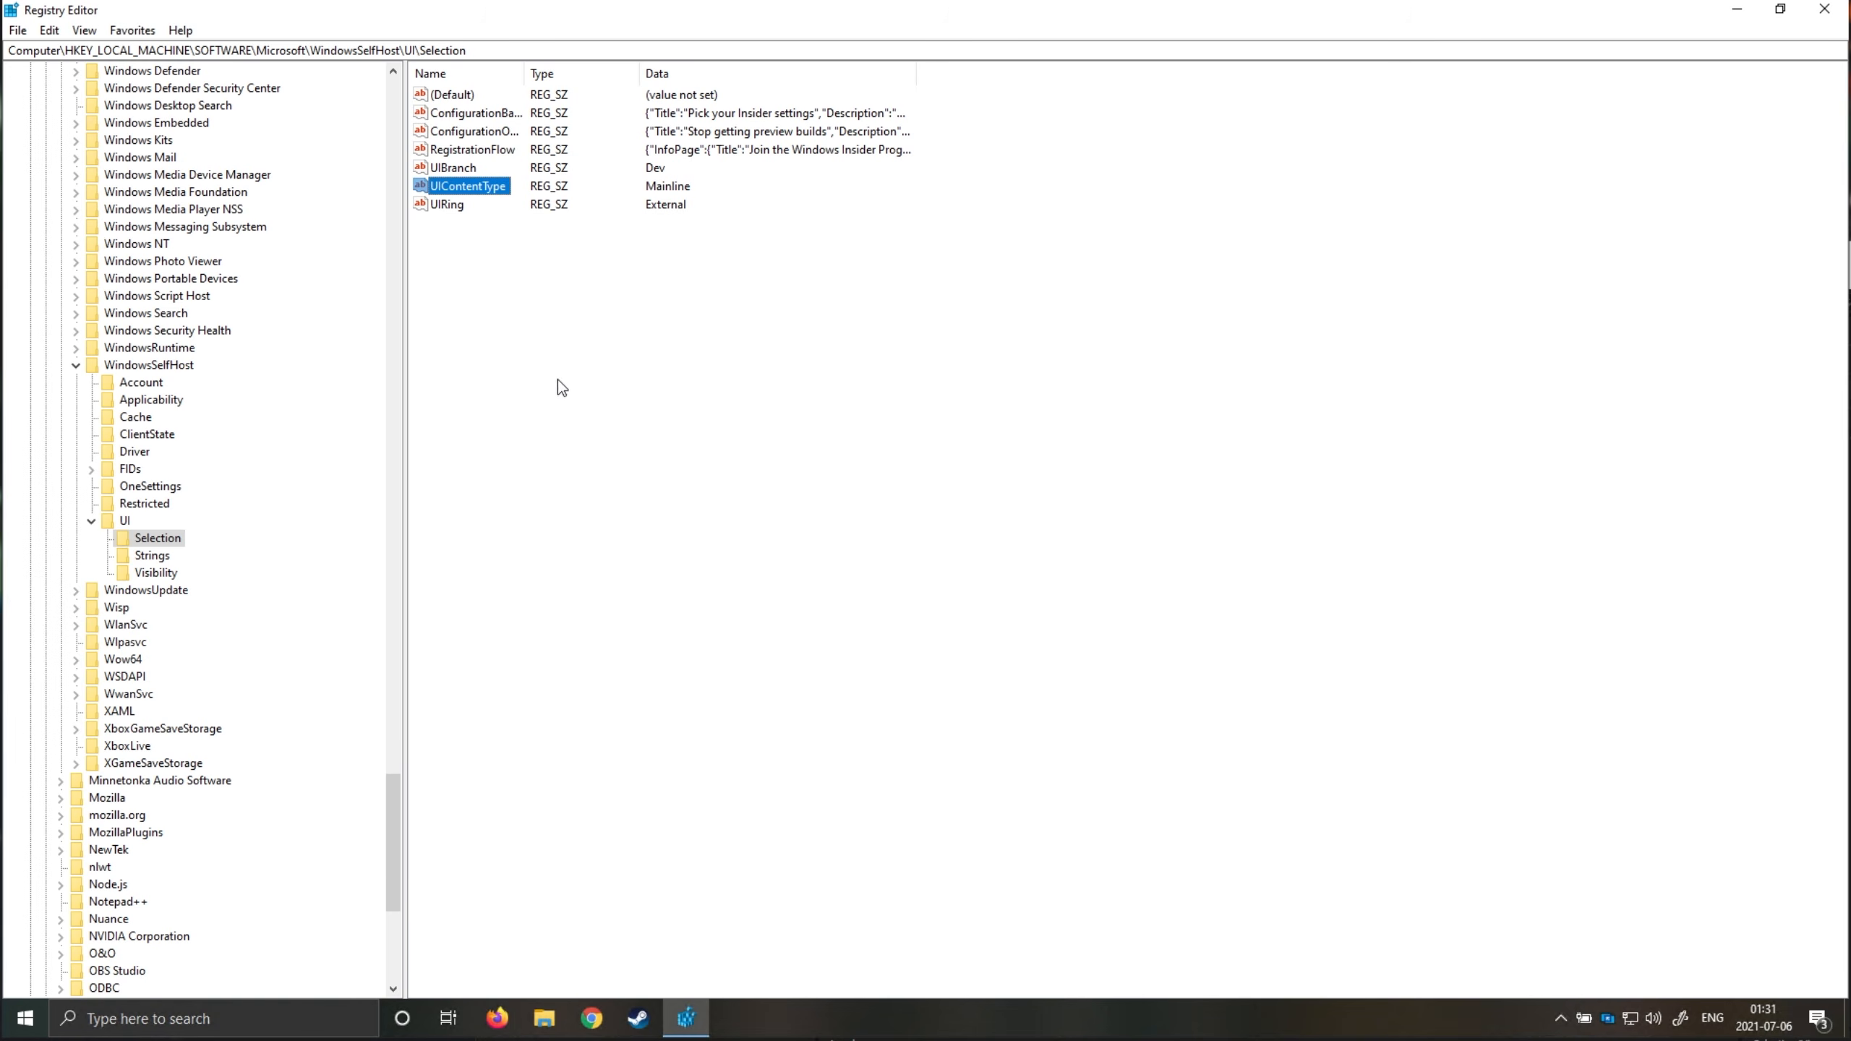
# - Open the UIRing string in the Selection key and confirm External as its value data
pyautogui.doubleClick(439, 208)
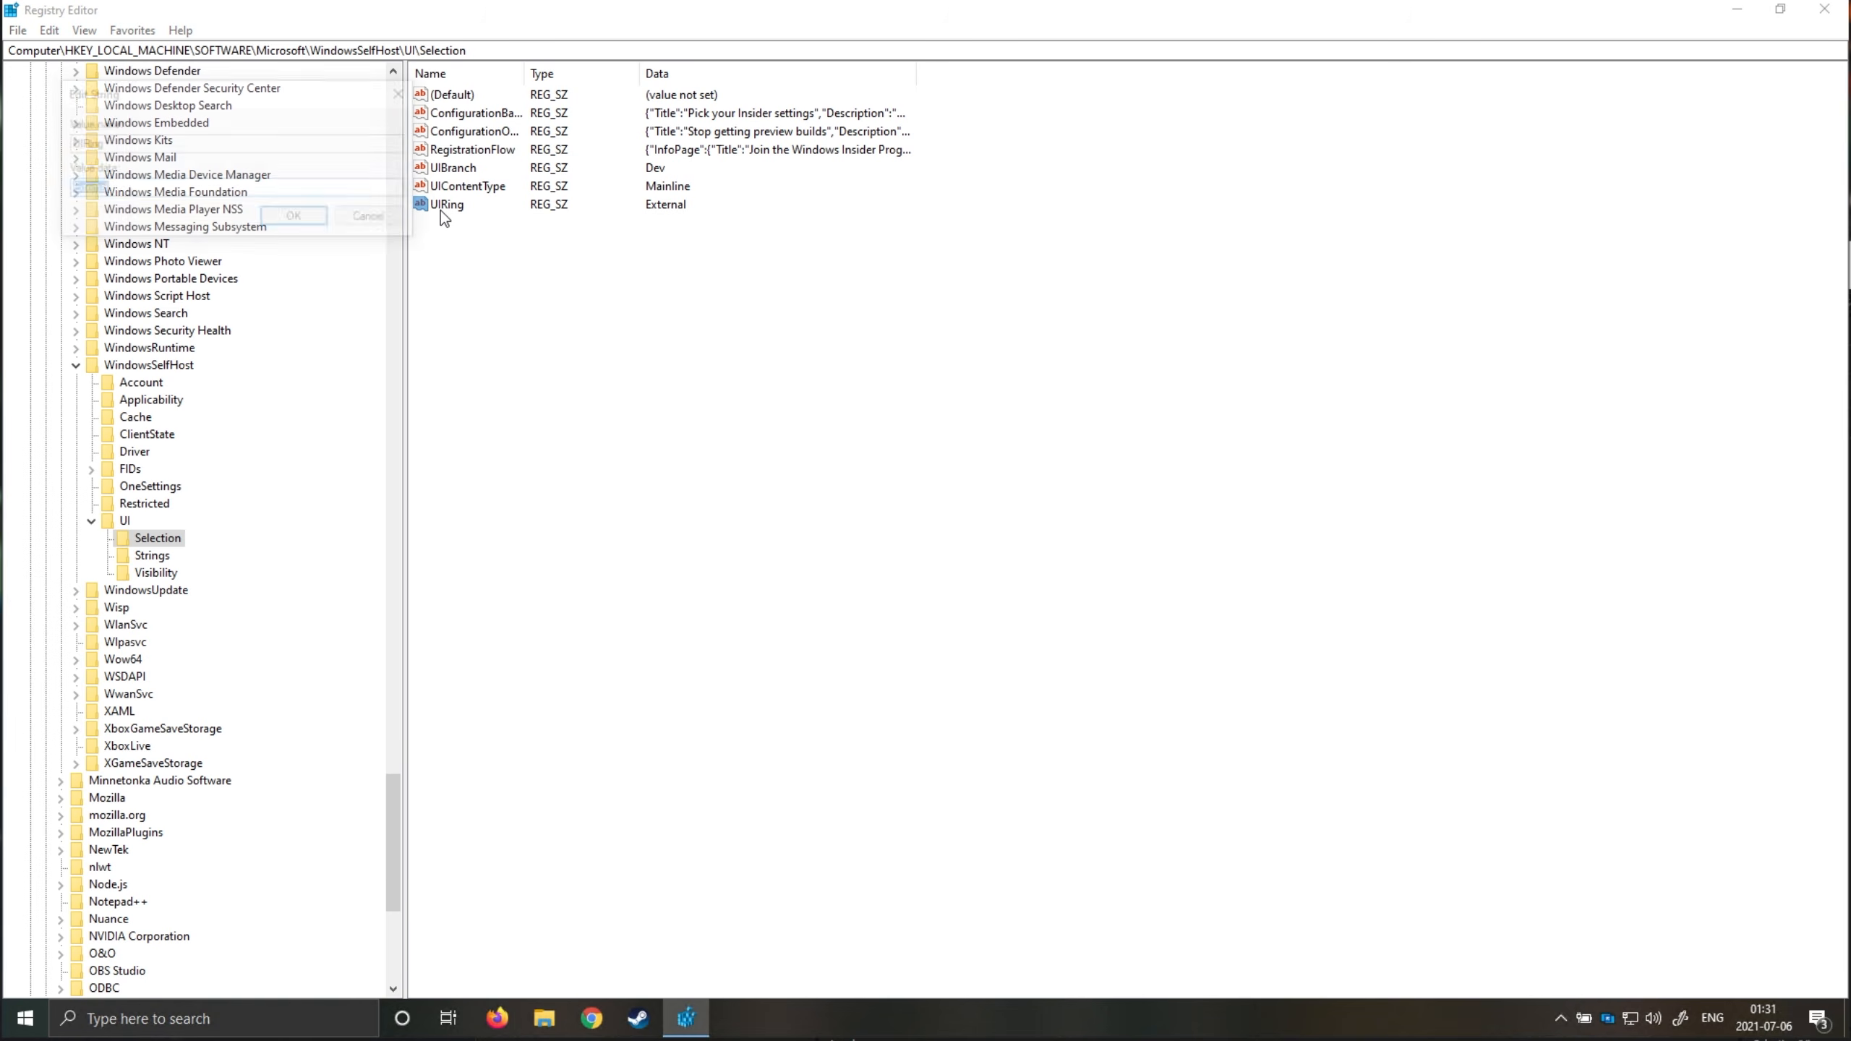
pyautogui.moveTo(631, 428); pyautogui.dragTo(585, 427)
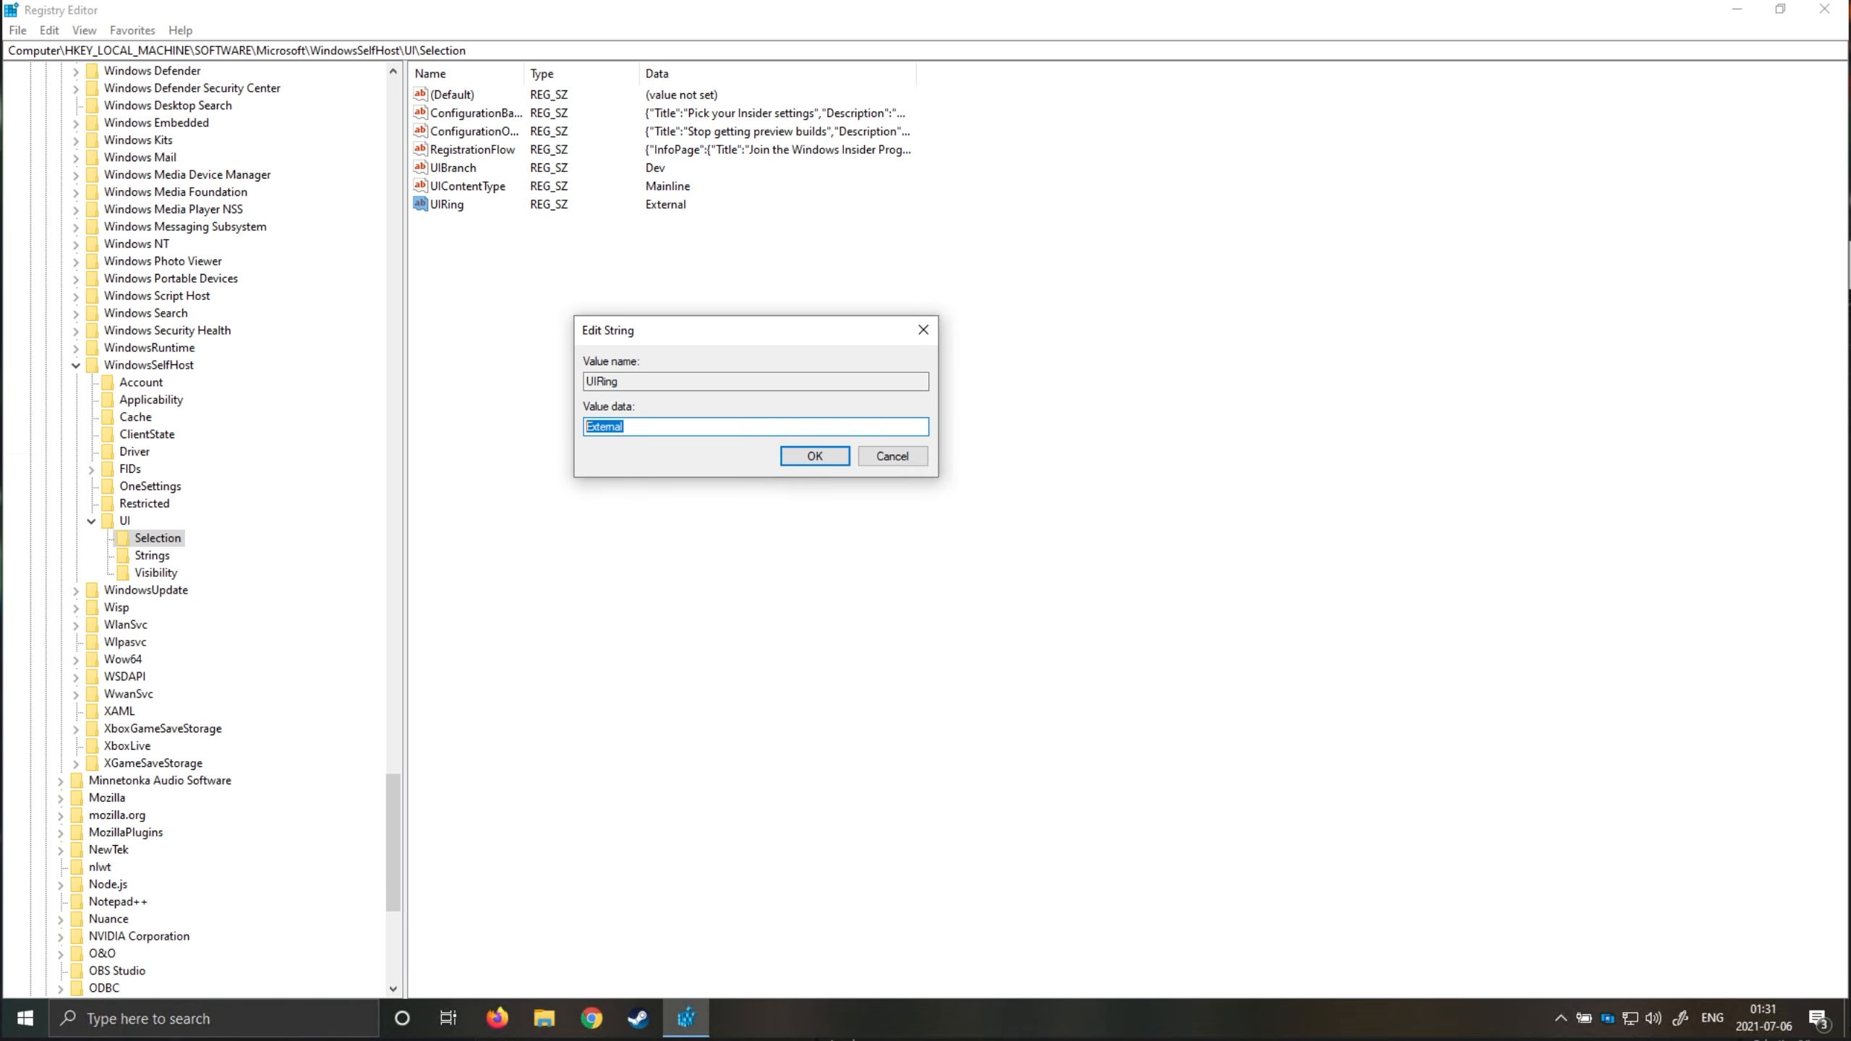
pyautogui.click(815, 455)
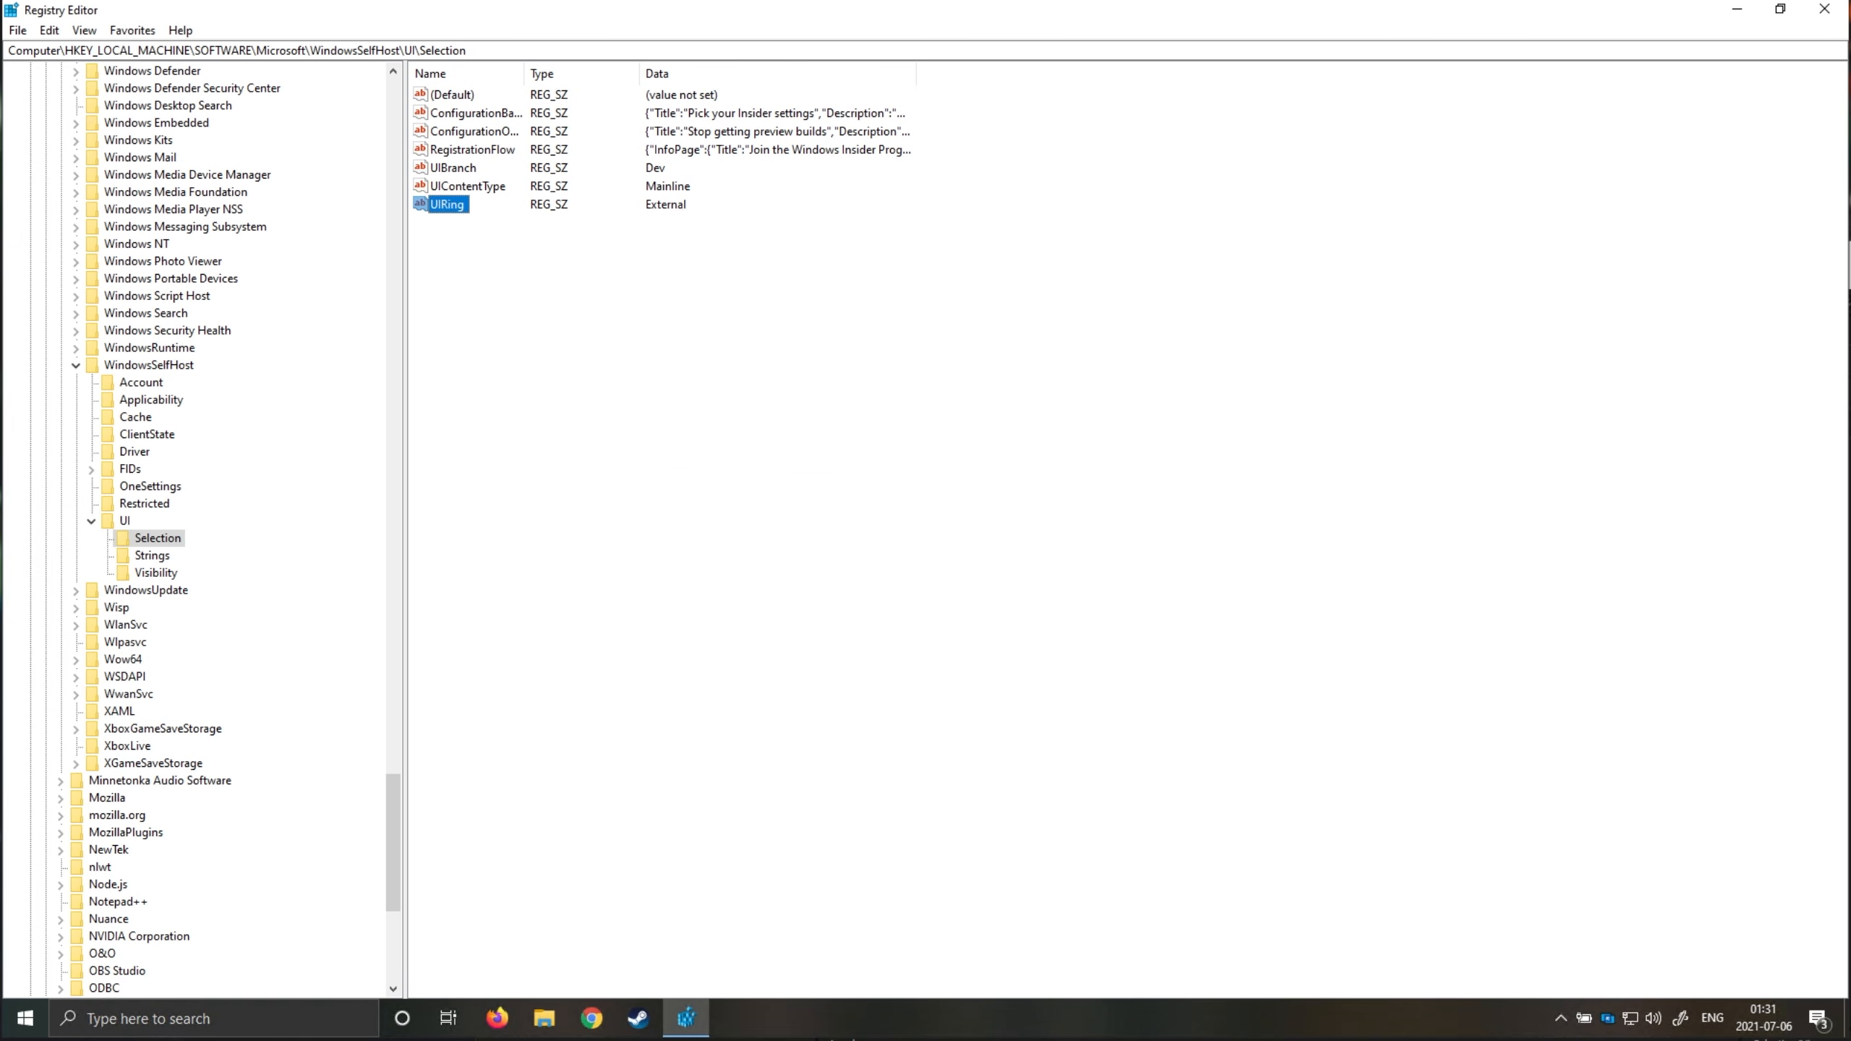
# - Open the Applicability key under WindowsSelfHost and set the value data of its BranchName string to Dev
pyautogui.click(168, 370)
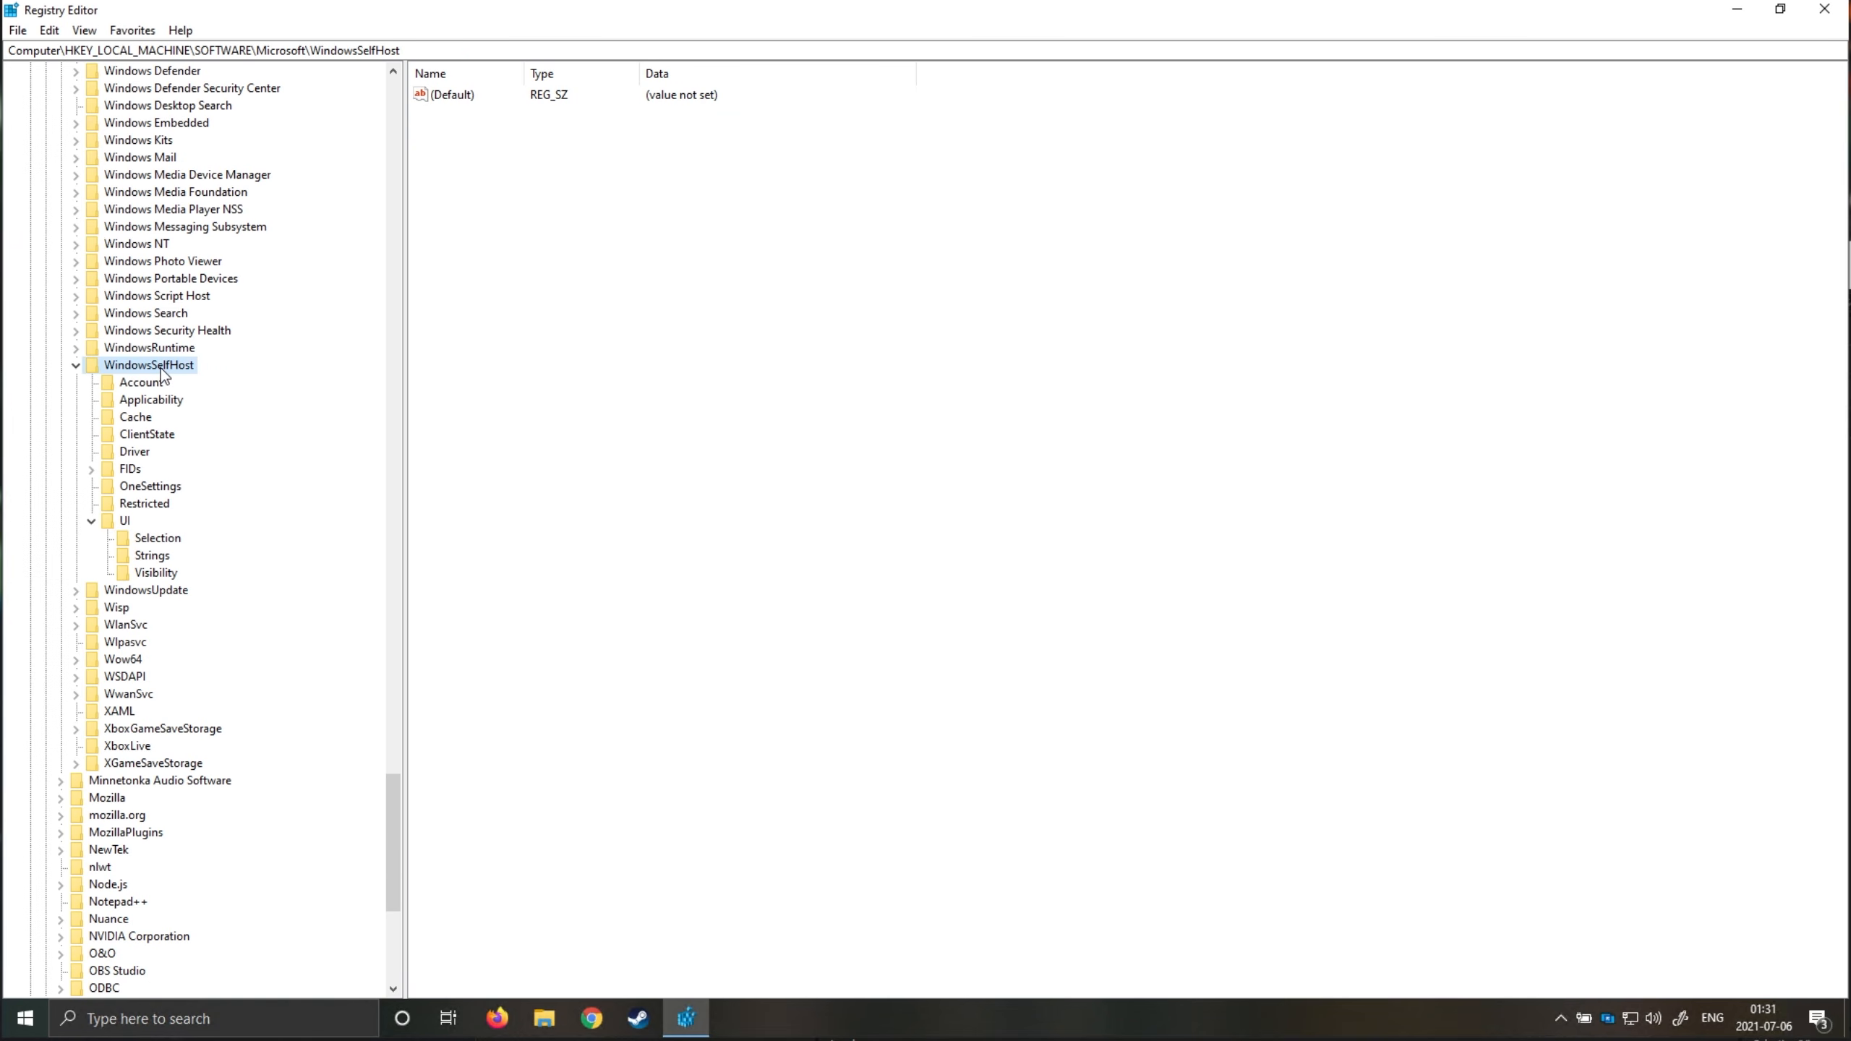
pyautogui.click(163, 403)
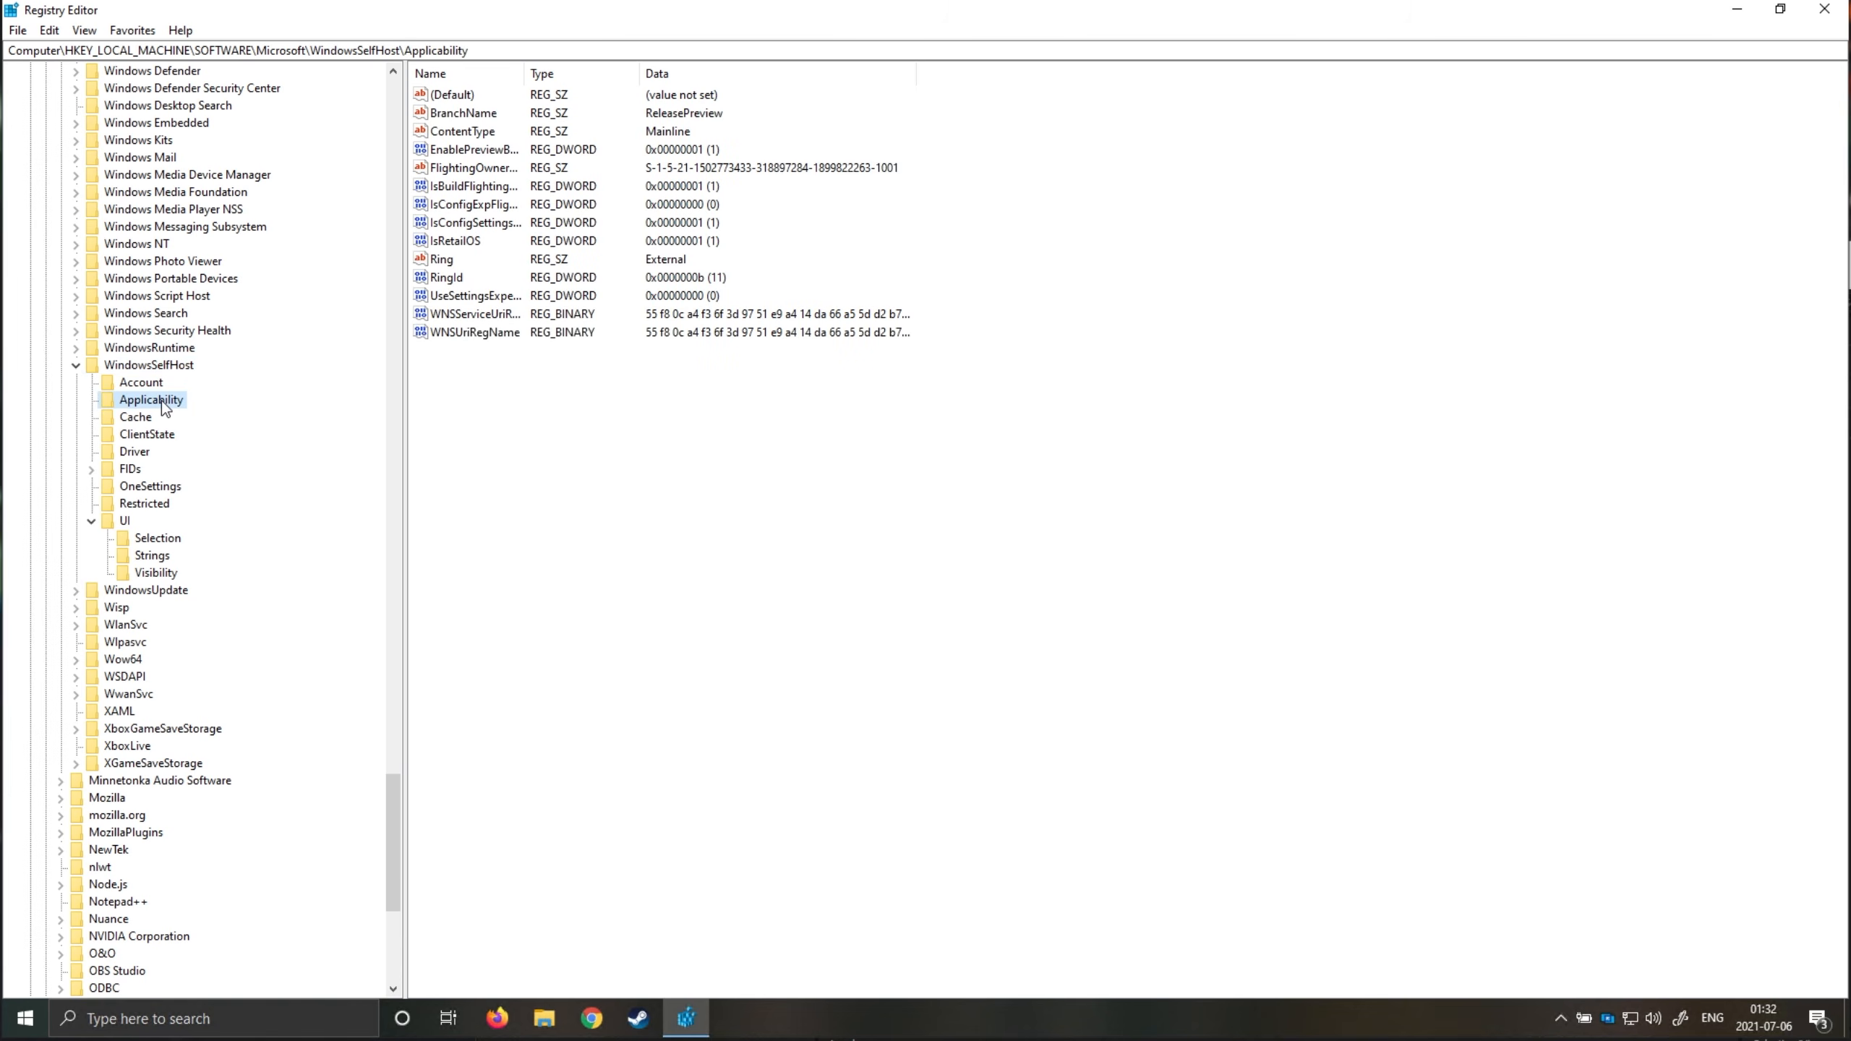
pyautogui.click(475, 116)
pyautogui.doubleClick(475, 116)
pyautogui.moveTo(450, 178); pyautogui.dragTo(822, 332)
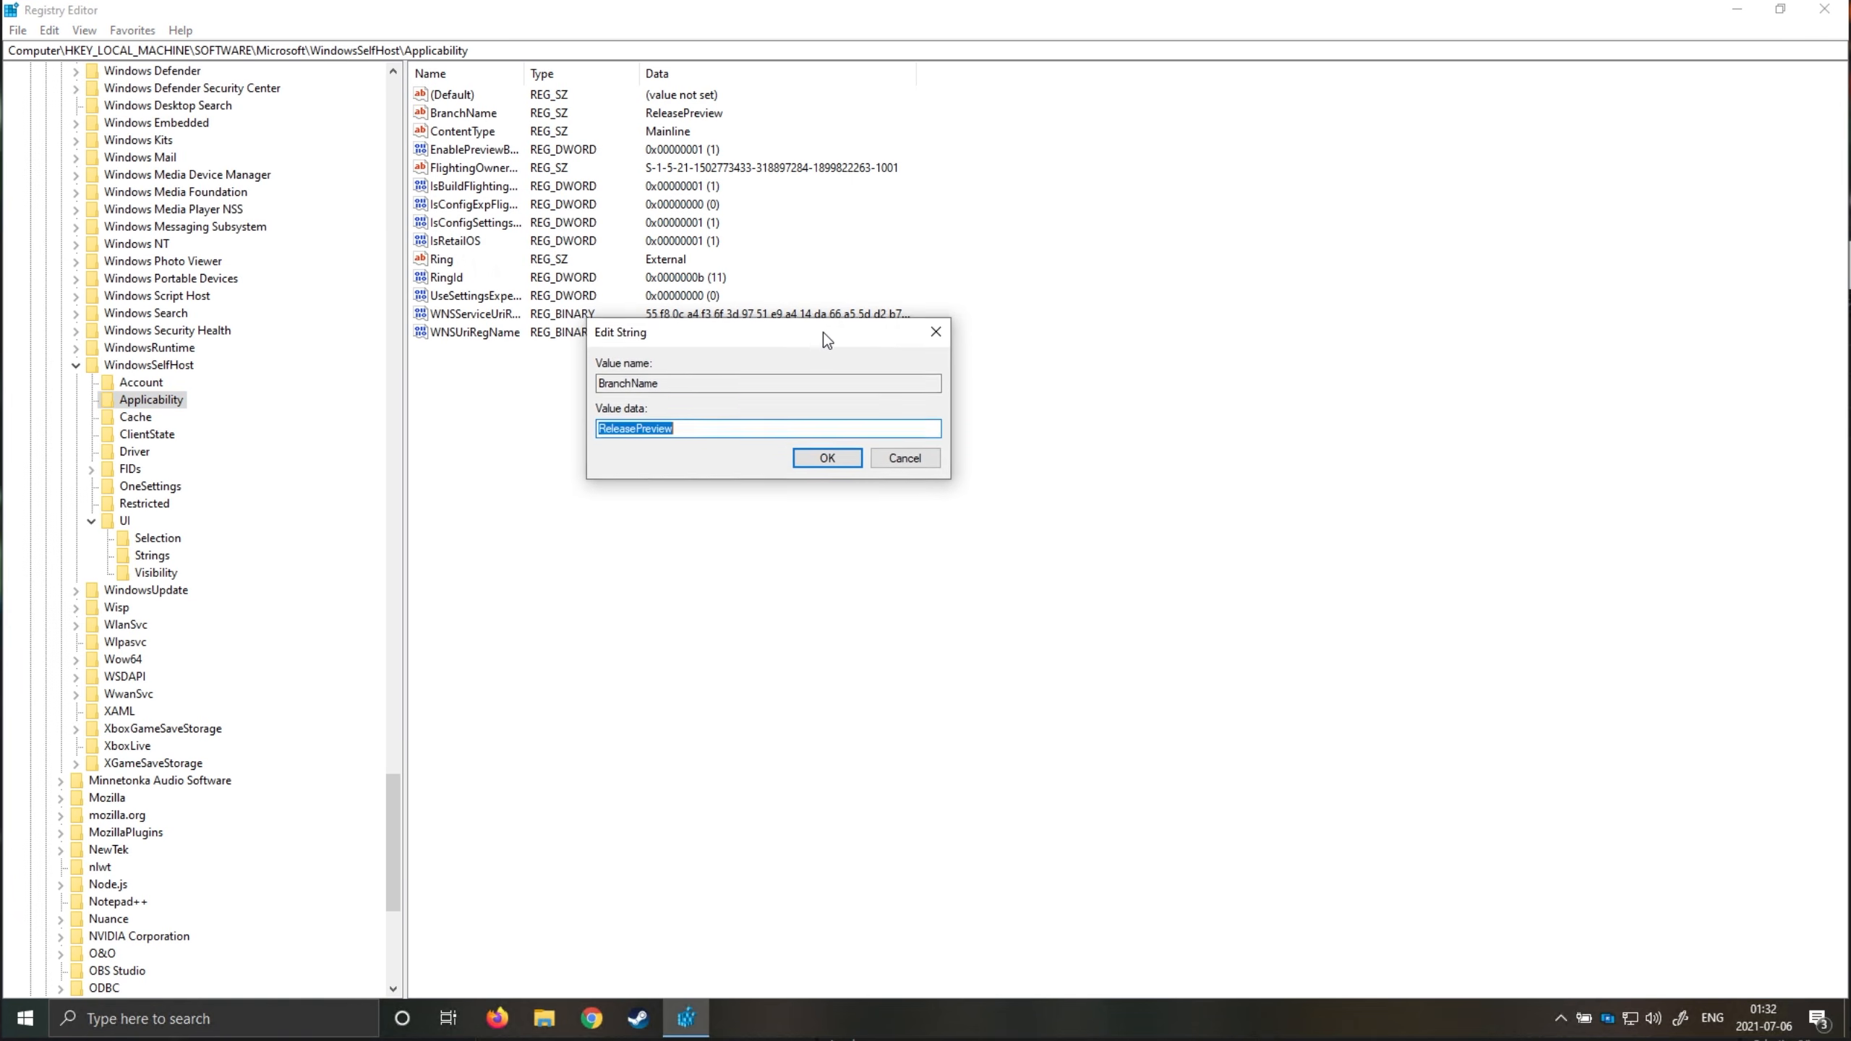
pyautogui.write('Dev')
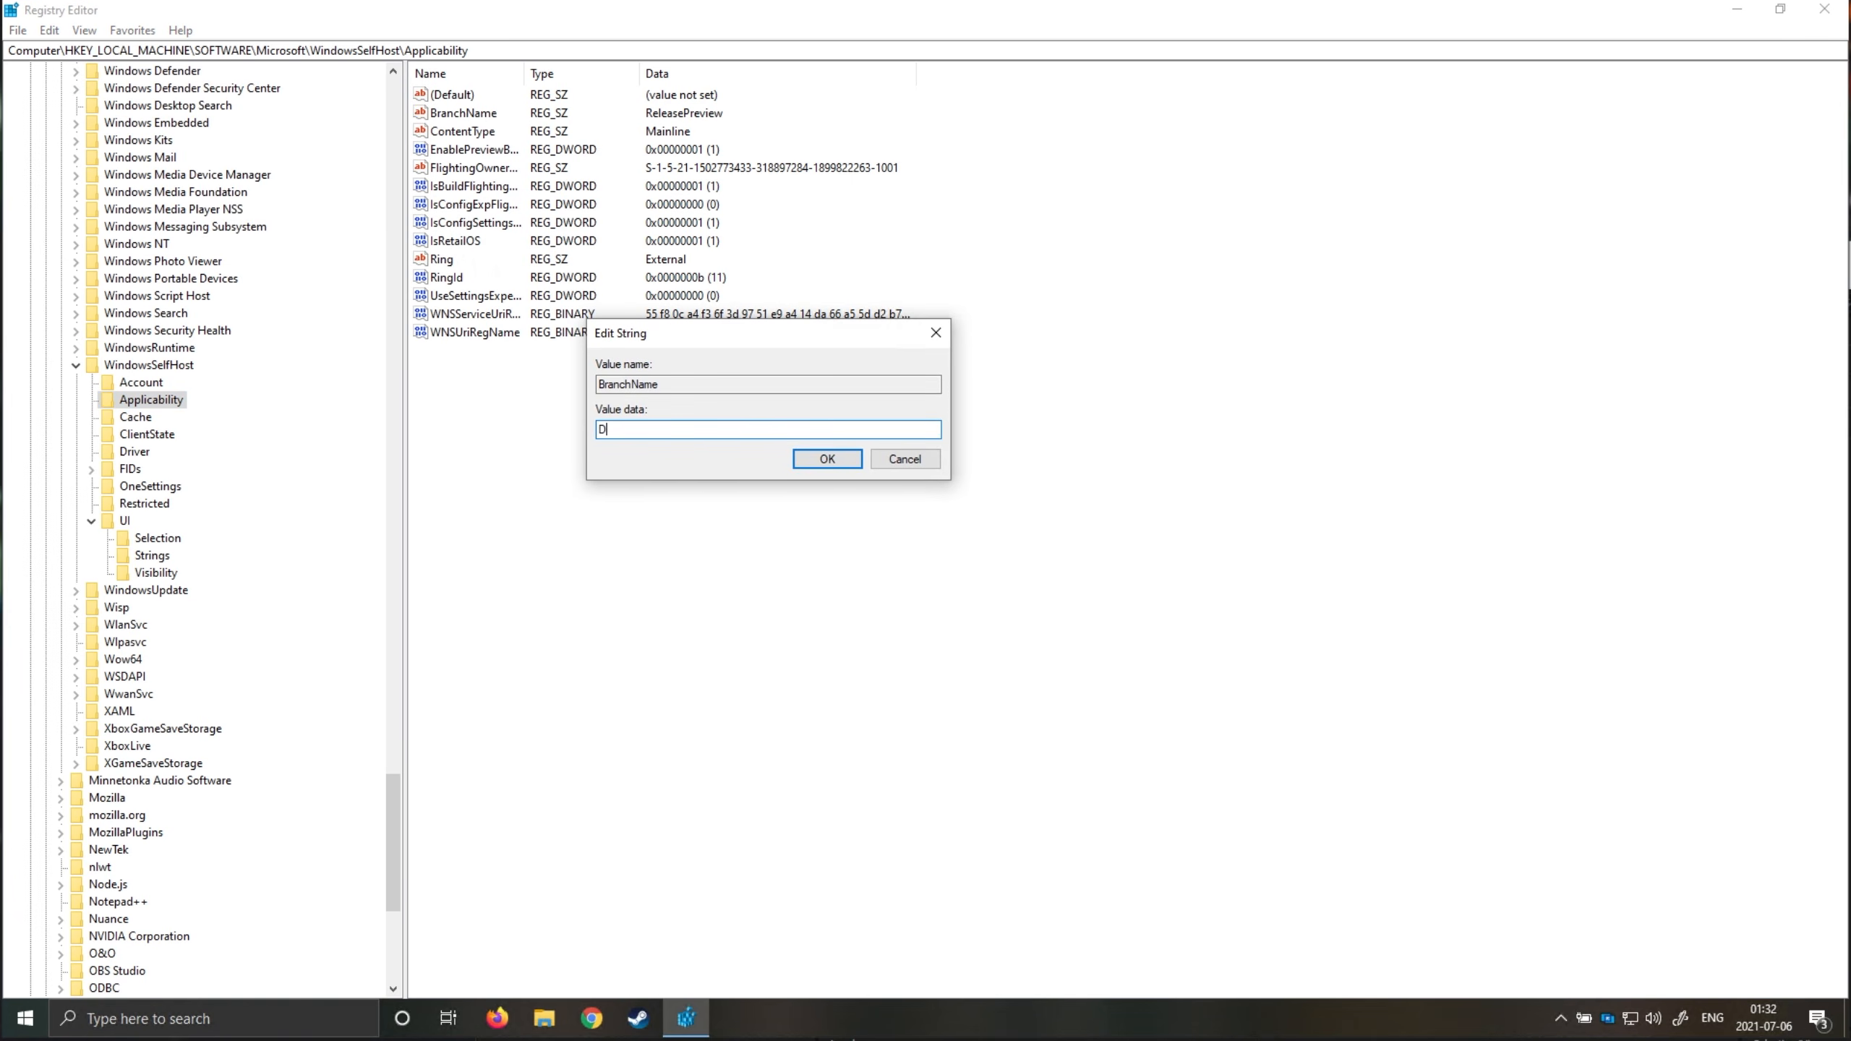
pyautogui.click(826, 459)
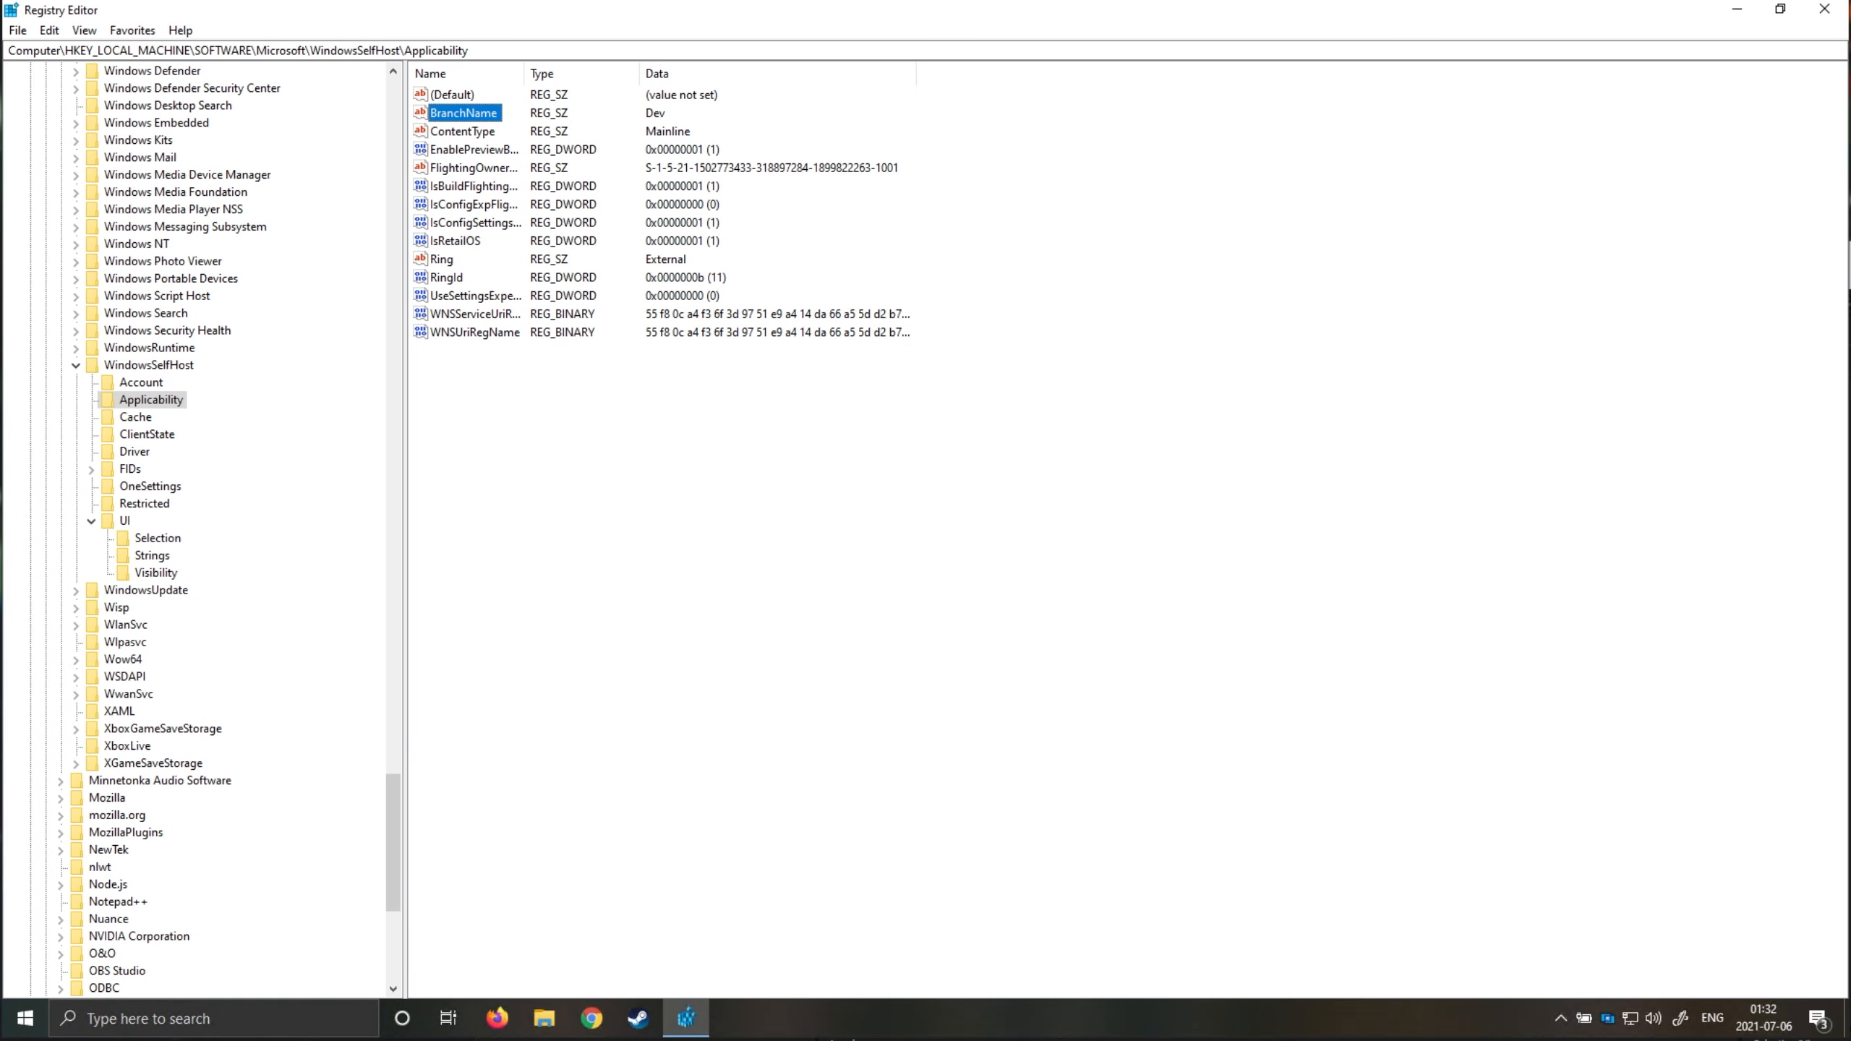
# - Open the ContentType string in the Applicability key and confirm Mainline as its value data
pyautogui.doubleClick(470, 133)
pyautogui.moveTo(276, 100); pyautogui.dragTo(835, 433)
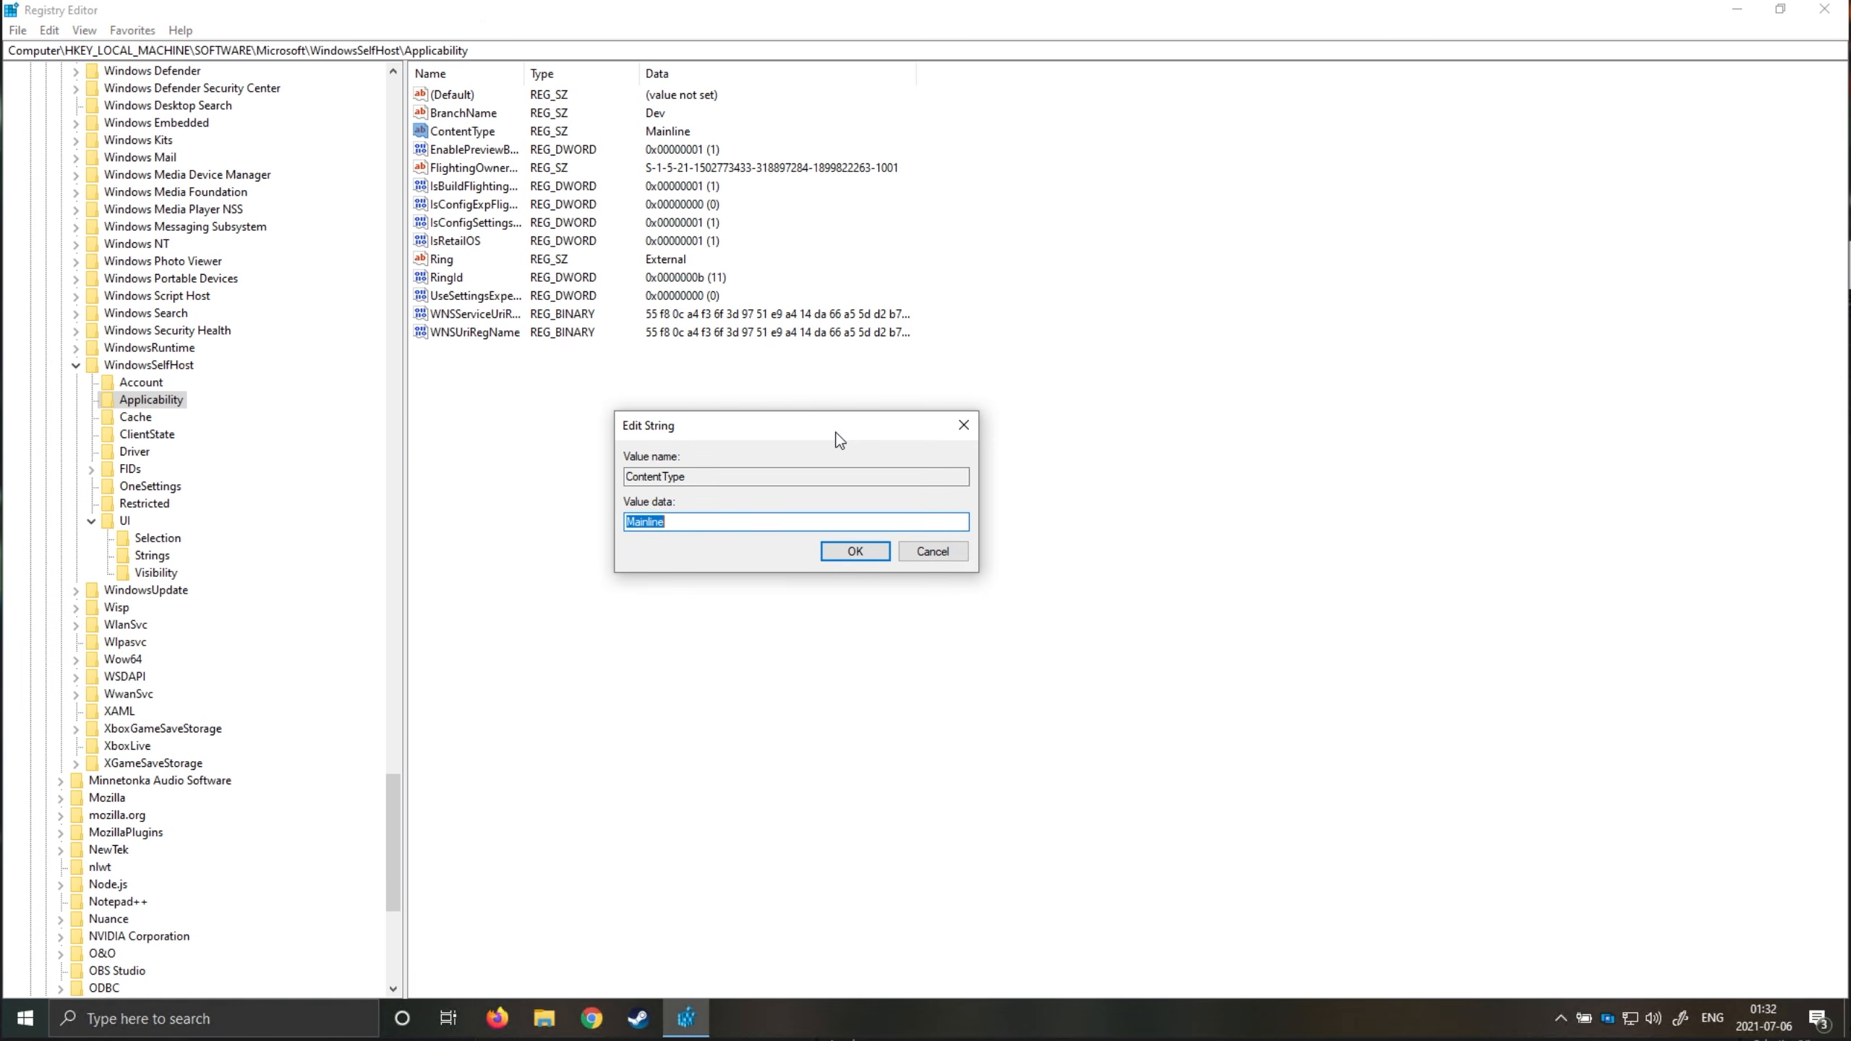
pyautogui.click(846, 556)
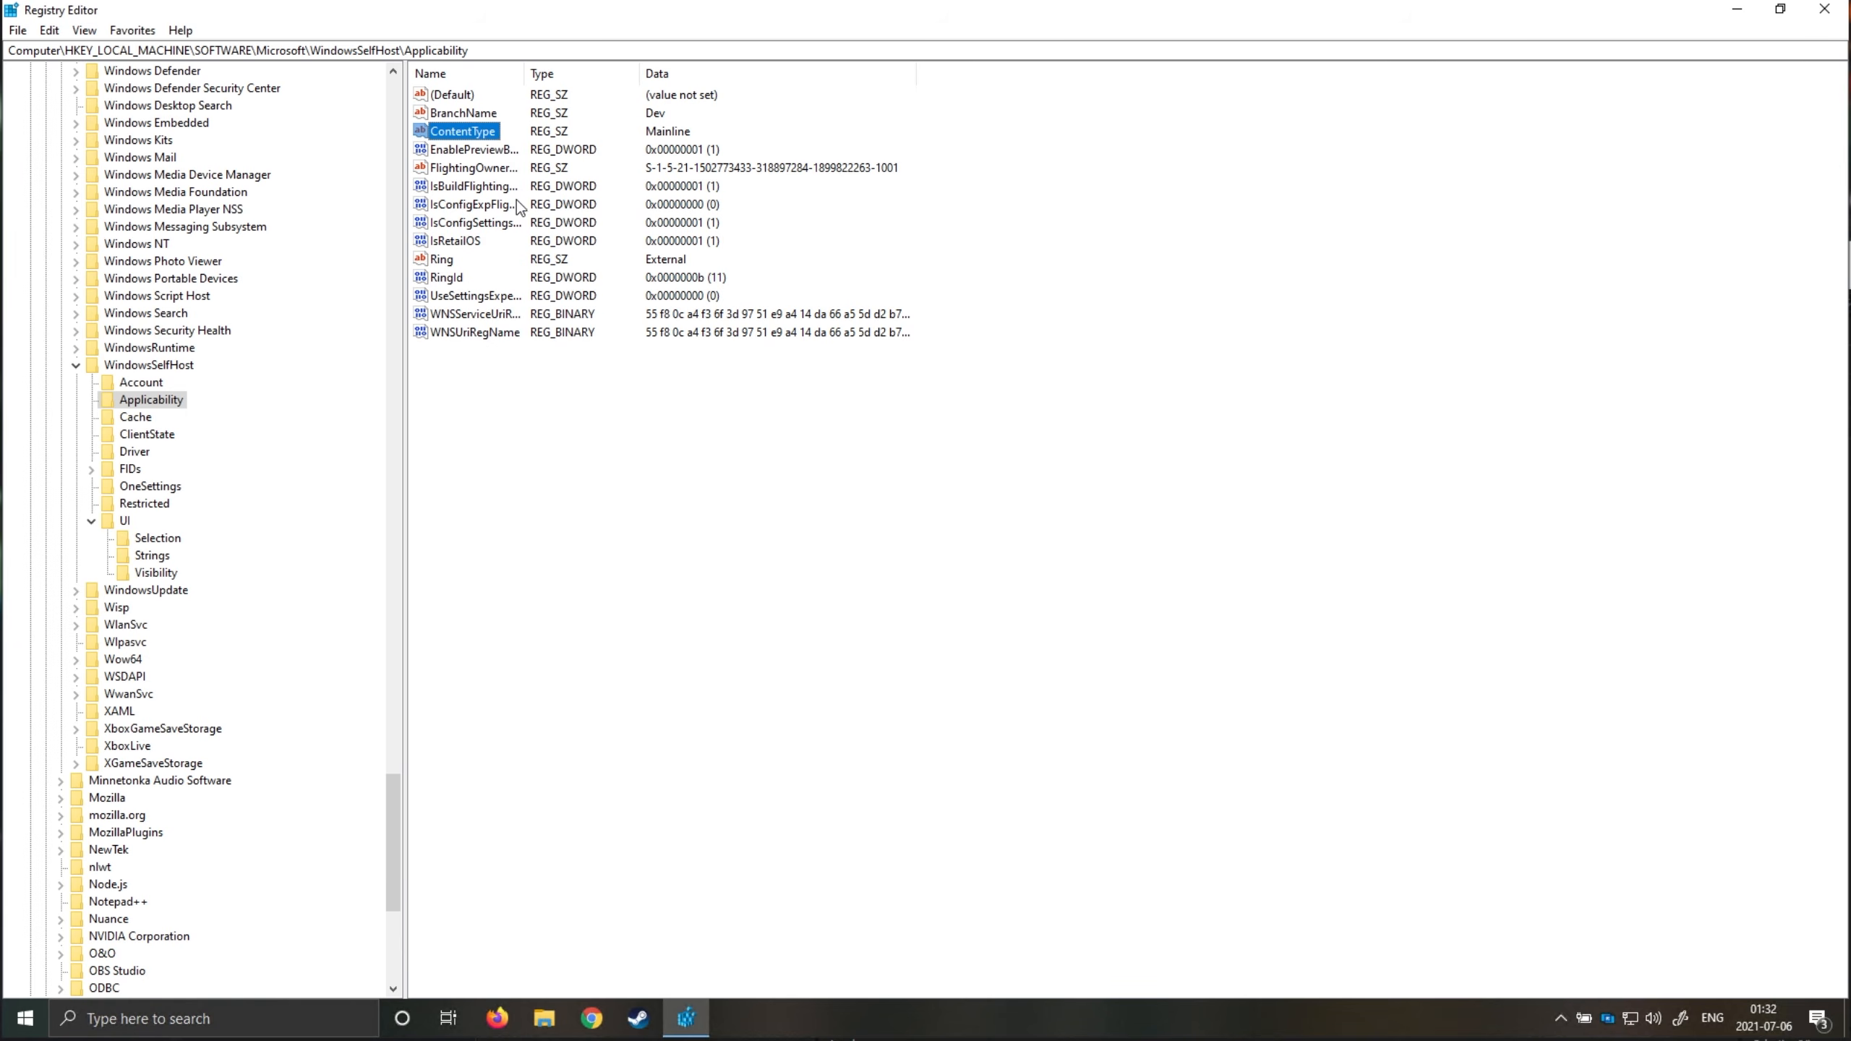
# - Open the Ring string in the Applicability key and confirm External as its value data
pyautogui.doubleClick(441, 261)
pyautogui.moveTo(232, 101); pyautogui.dragTo(775, 420)
pyautogui.click(848, 540)
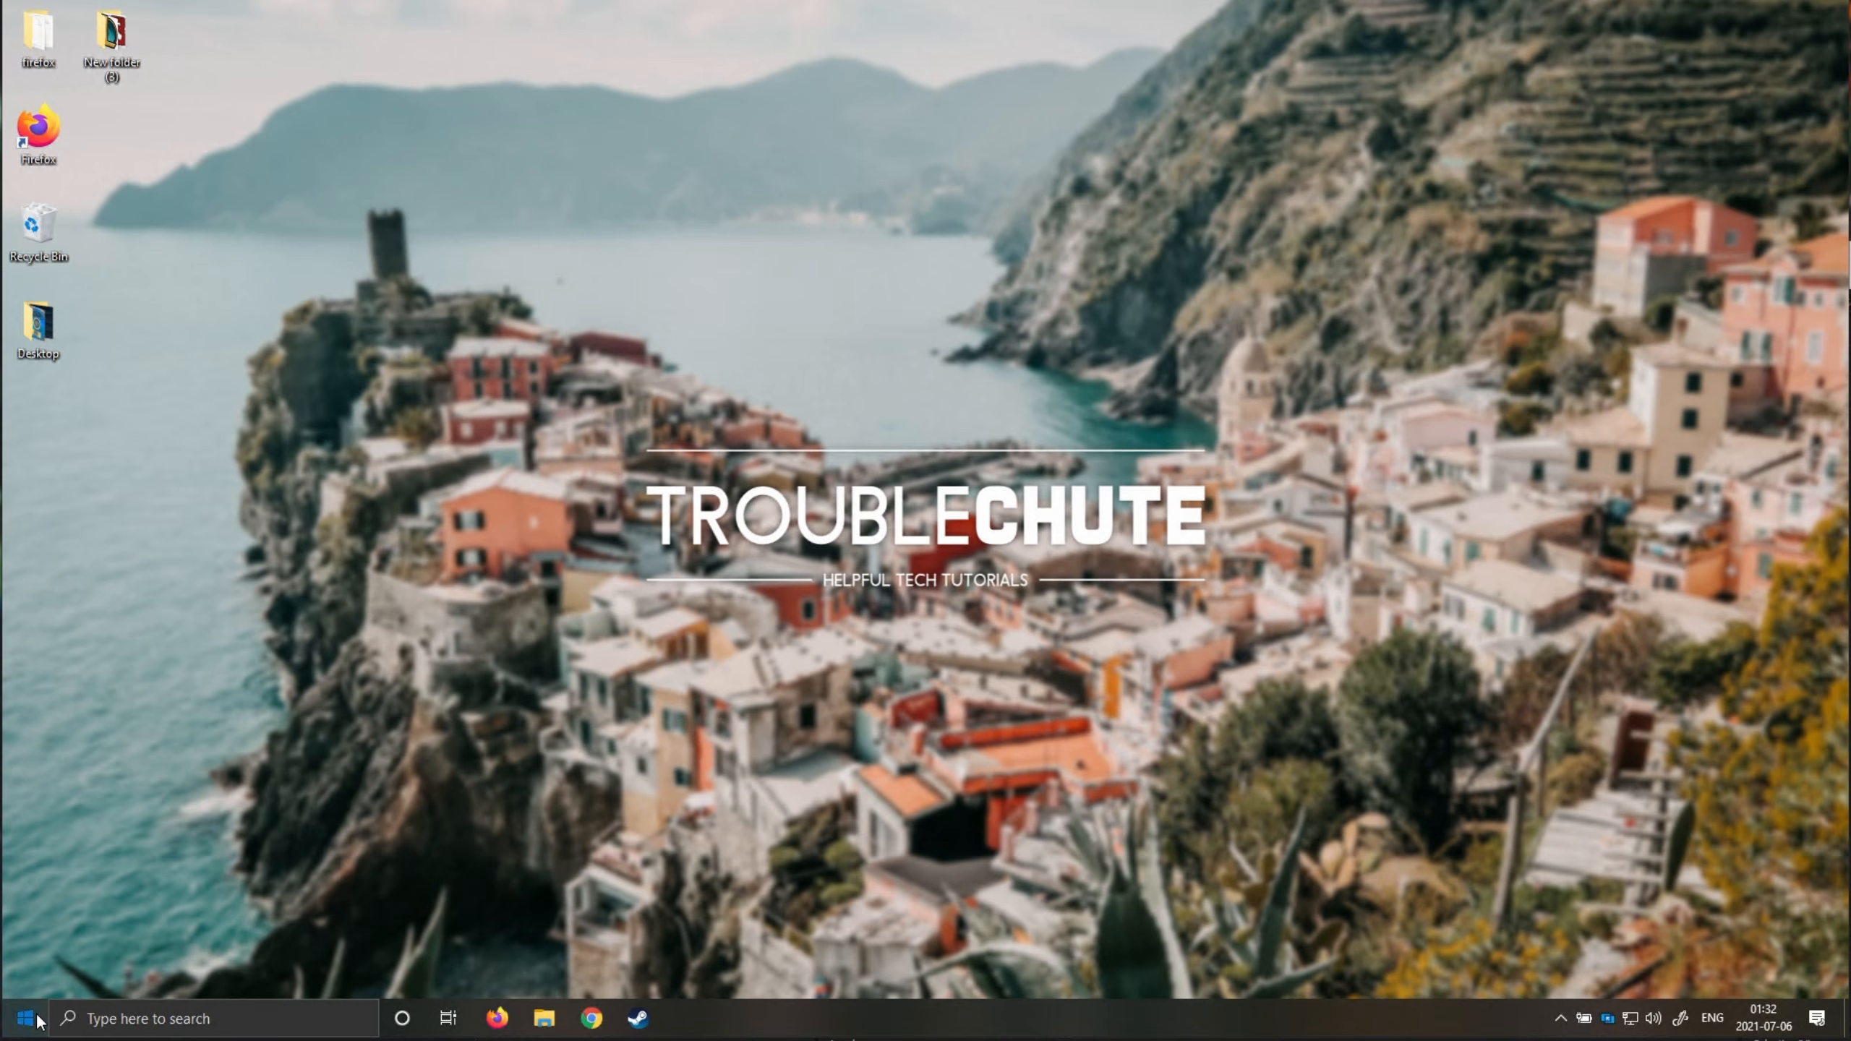
# - Switch to the Windows Update page in the Settings app and check for updates
pyautogui.click(29, 1018)
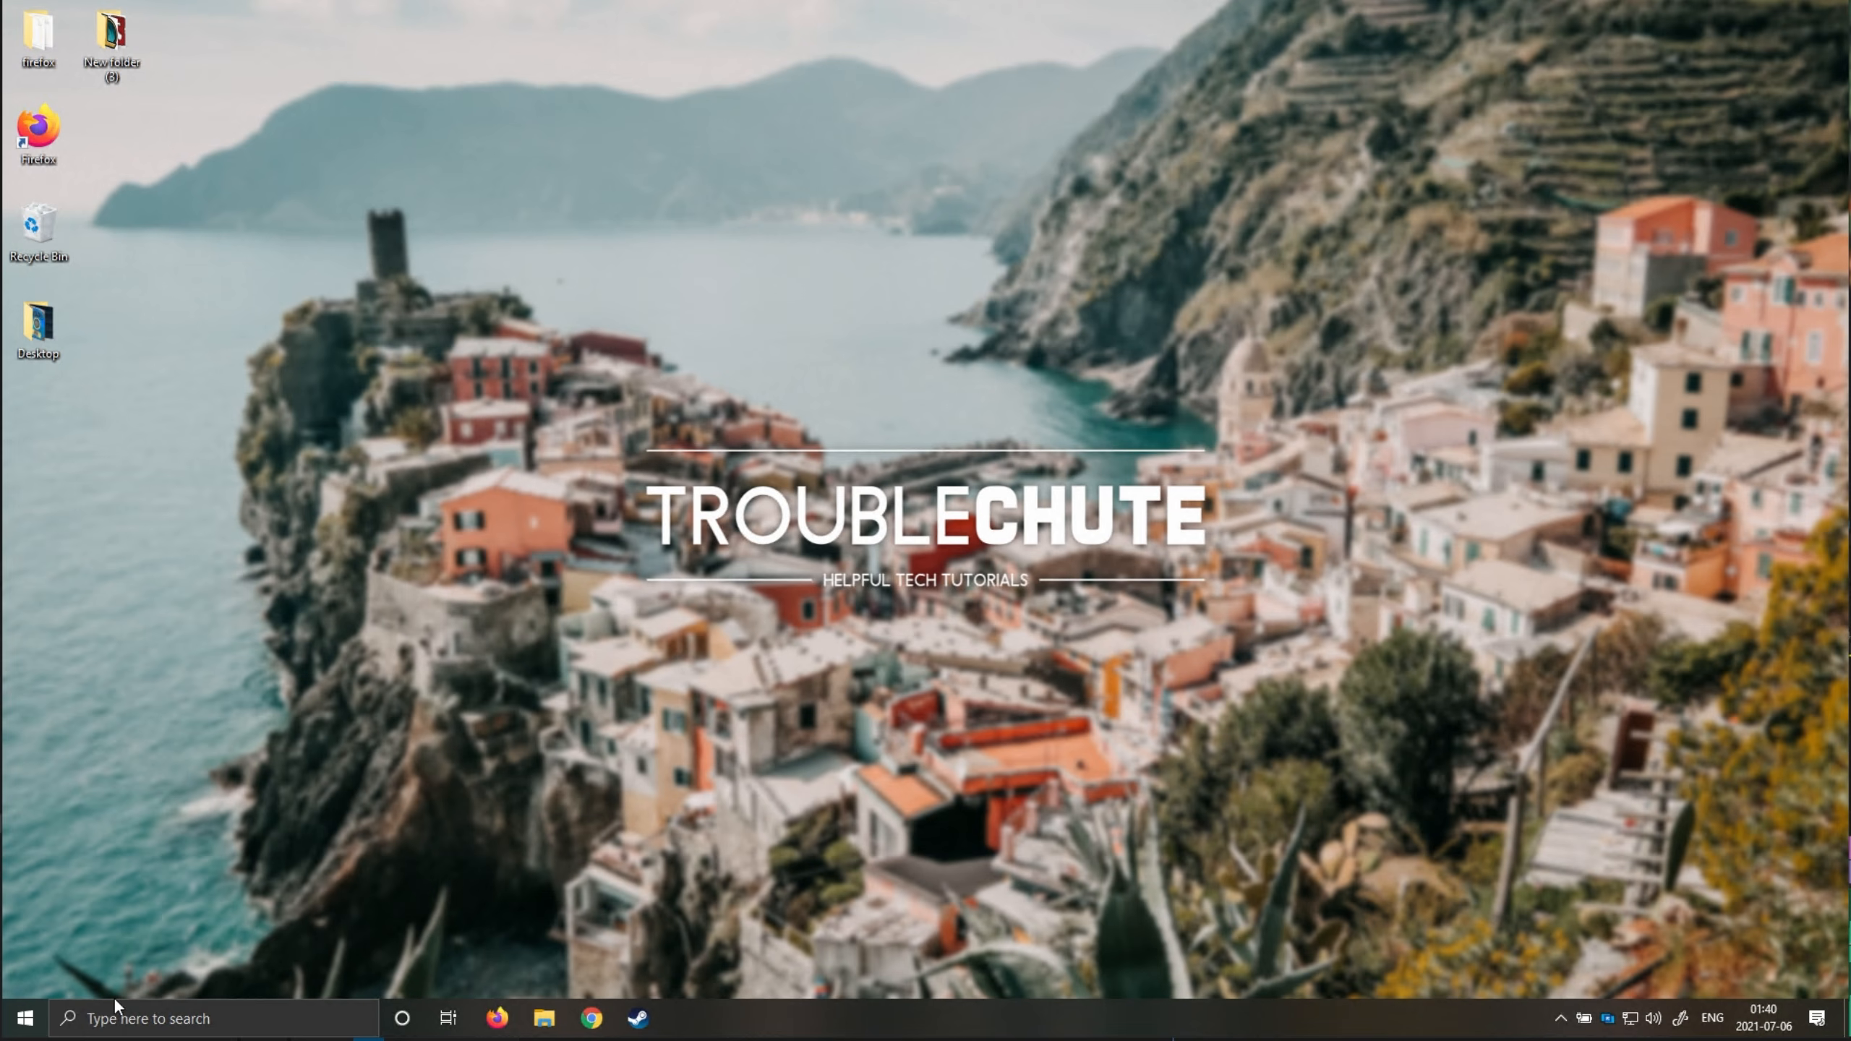
pyautogui.press('super+i')
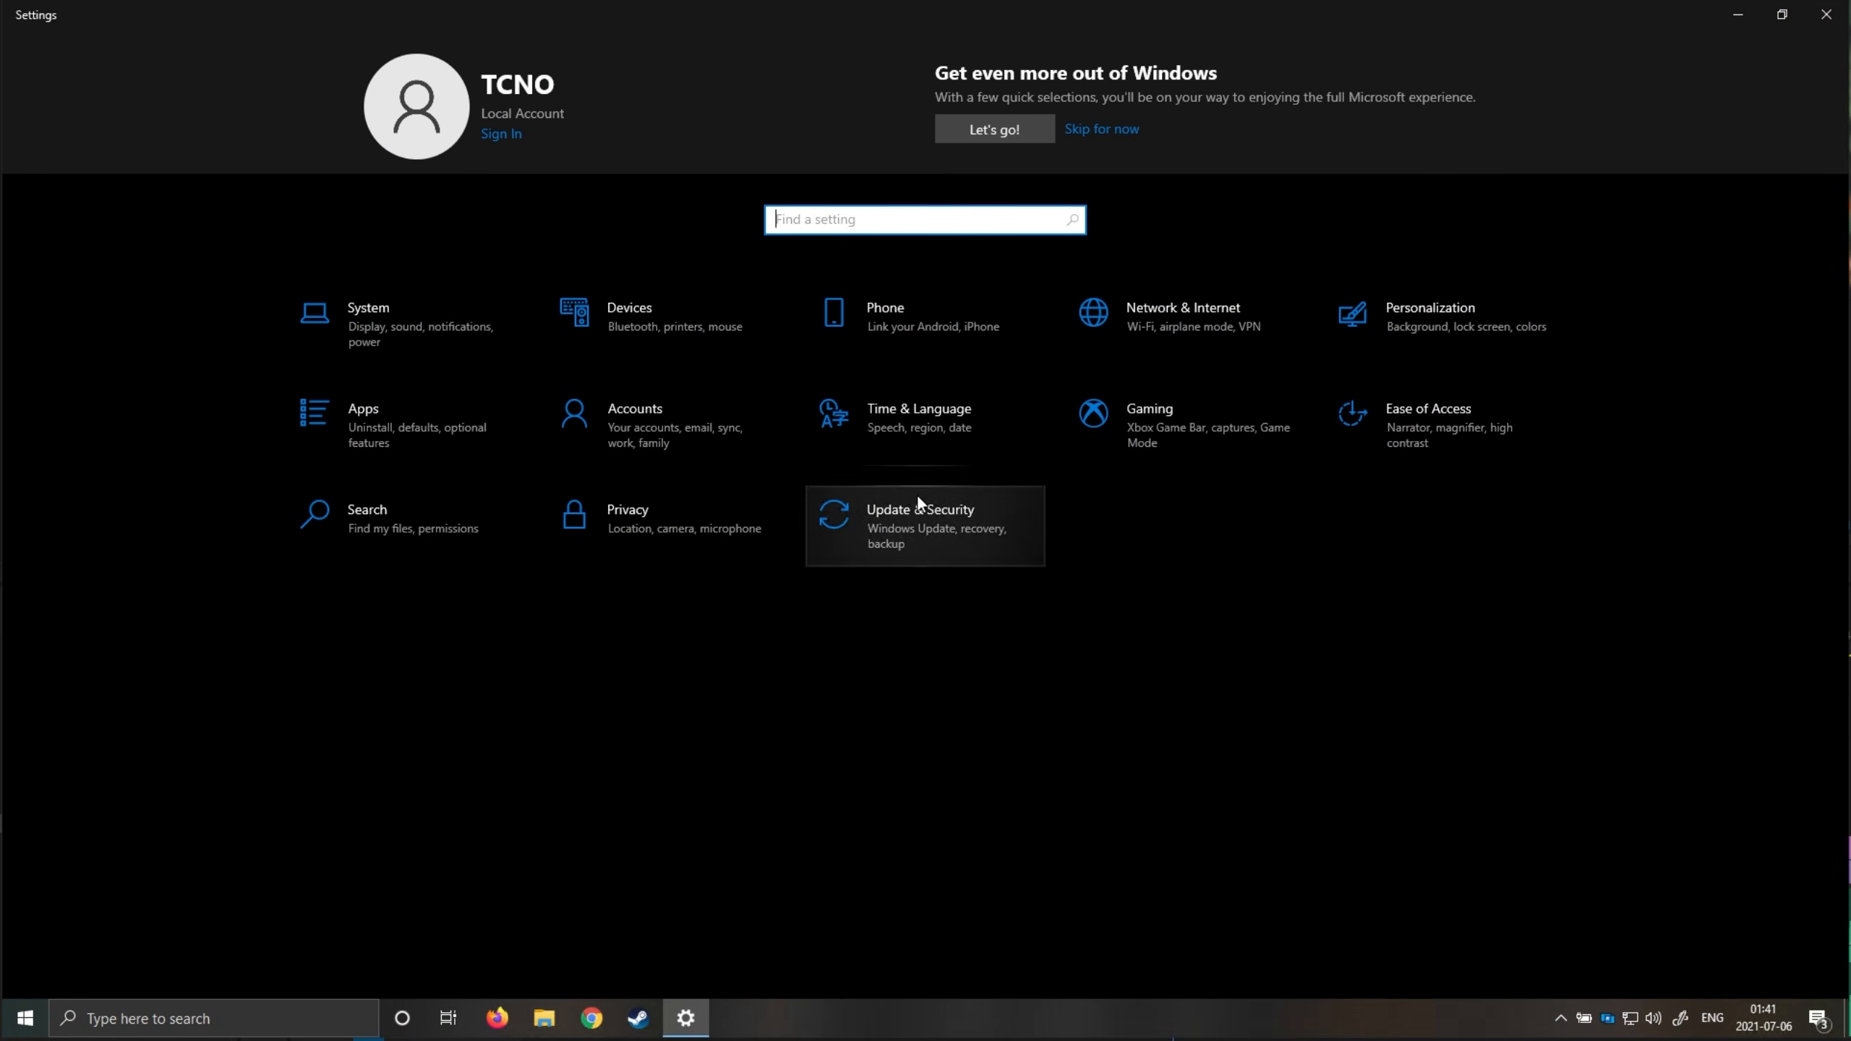
pyautogui.click(920, 515)
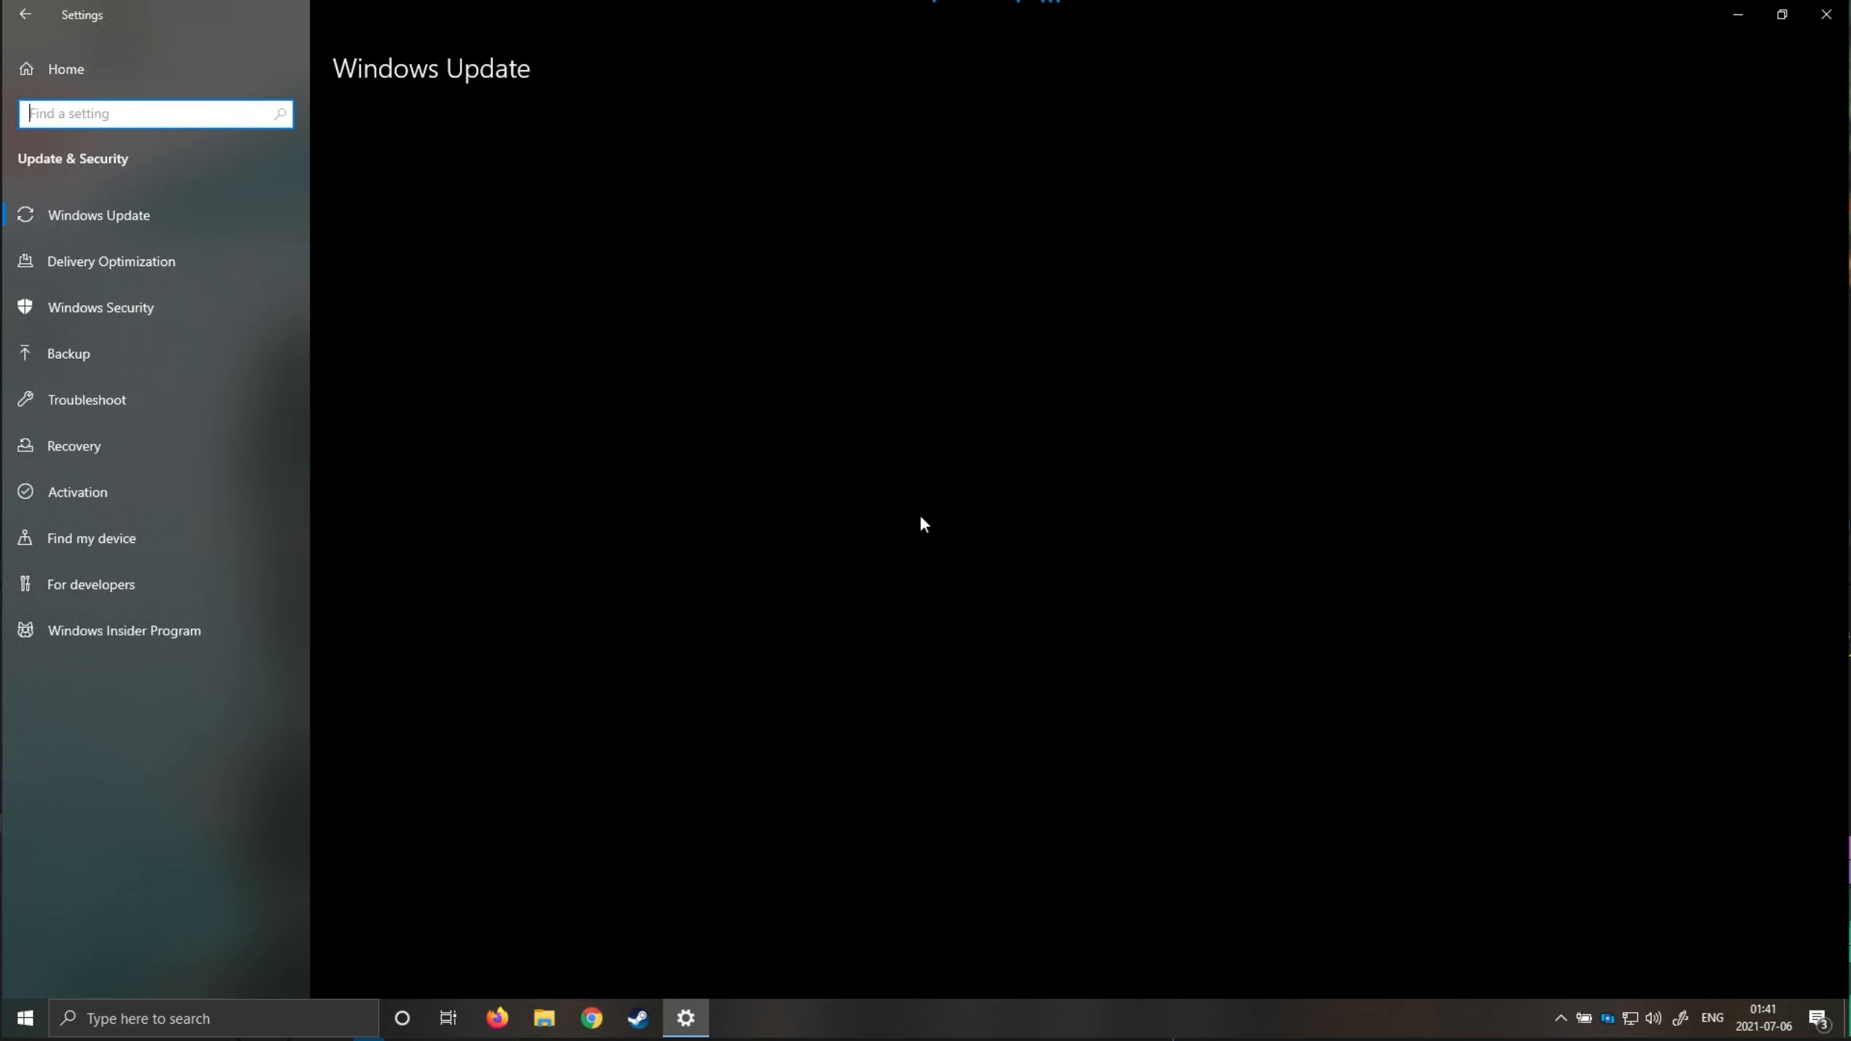
pyautogui.click(450, 186)
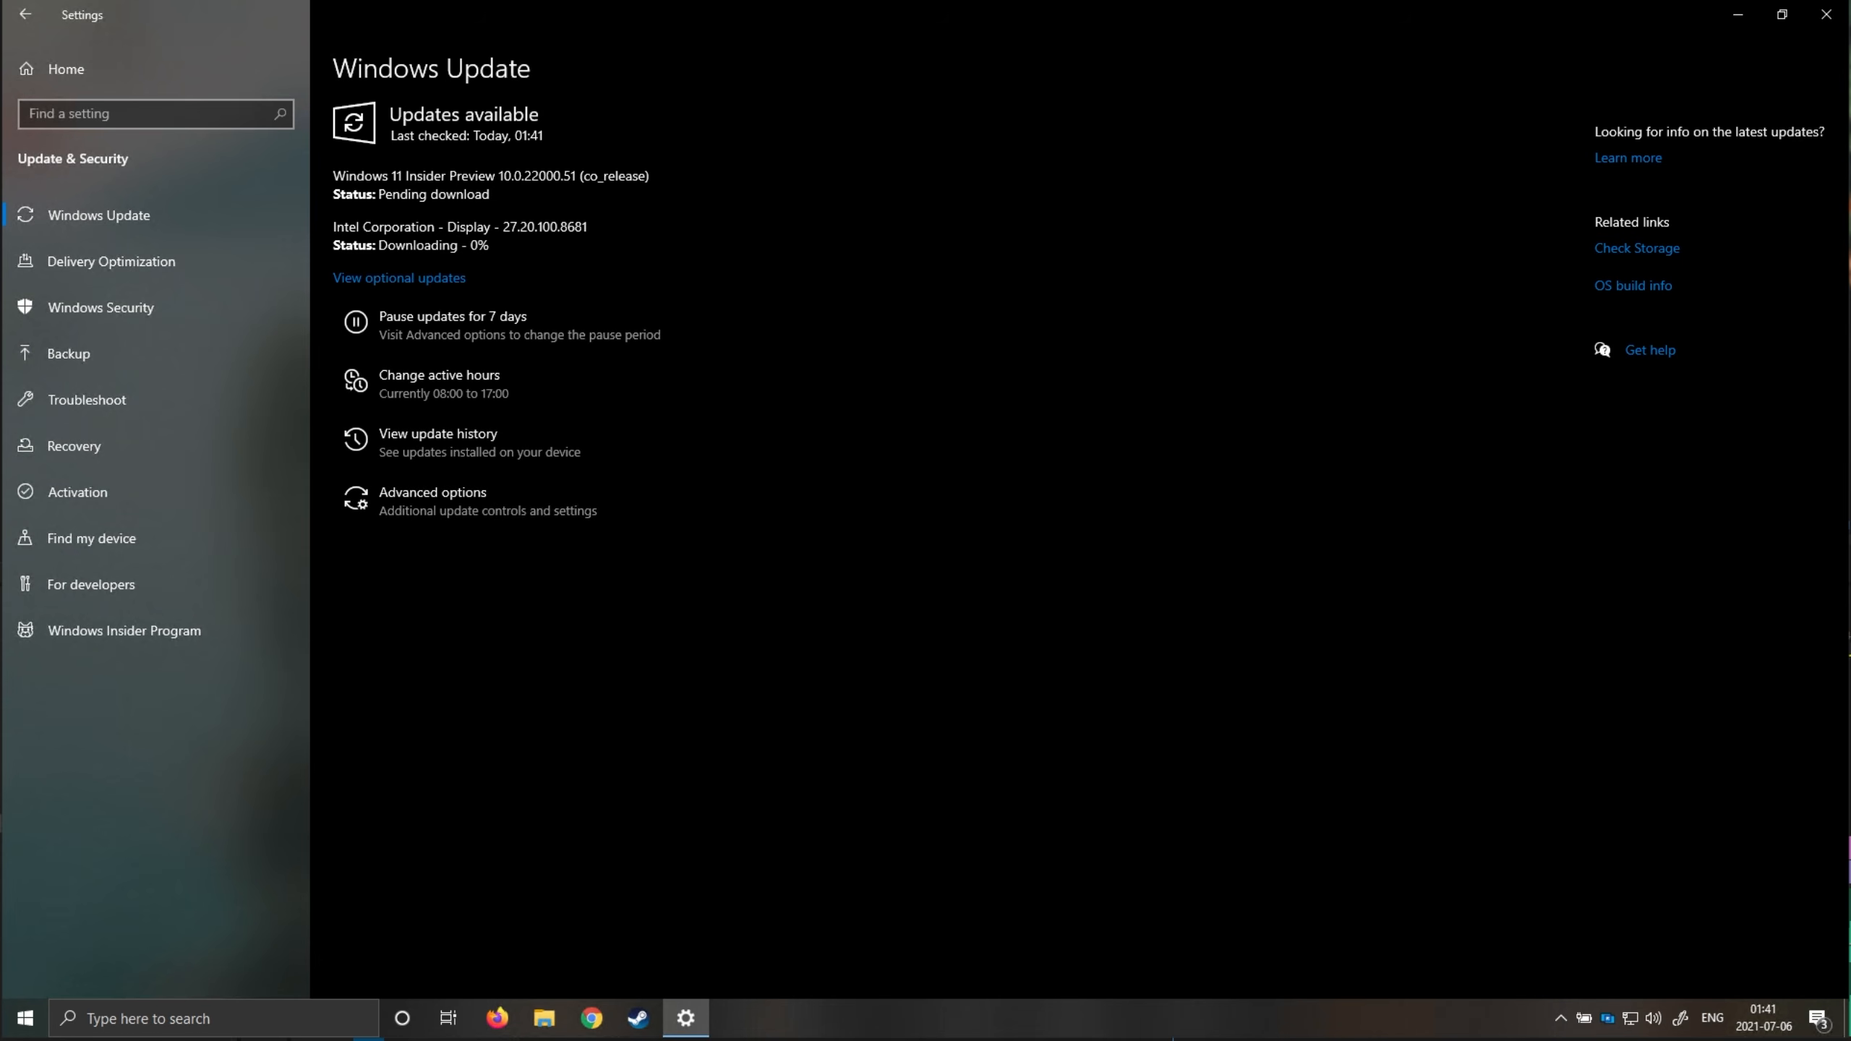
# - Examine the name and build of the Windows 11 Insider Preview entry among the available updates
pyautogui.moveTo(383, 178); pyautogui.dragTo(546, 177)
pyautogui.click(565, 211)
pyautogui.moveTo(651, 177); pyautogui.dragTo(384, 177)
pyautogui.click(476, 244)
# - Go to the Windows Insider Program settings and open the channel choices from the current Dev Channel selection
pyautogui.click(202, 630)
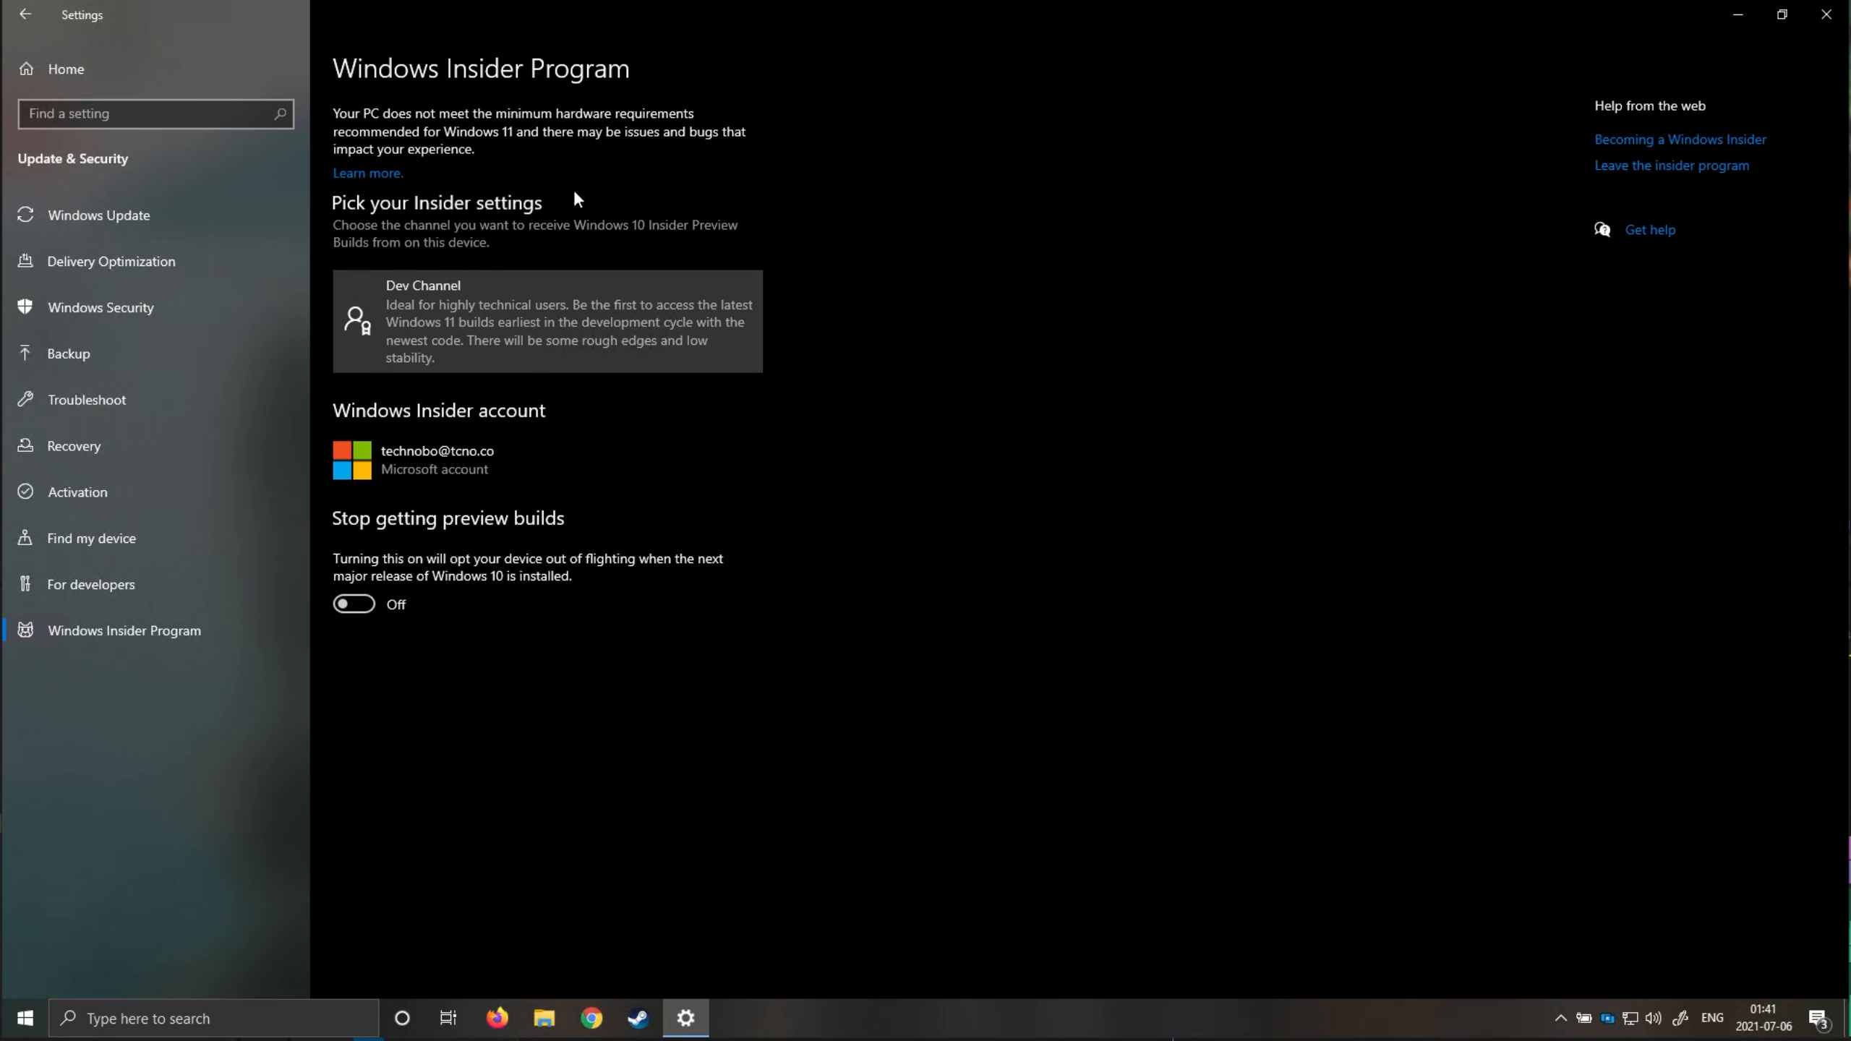
pyautogui.click(630, 299)
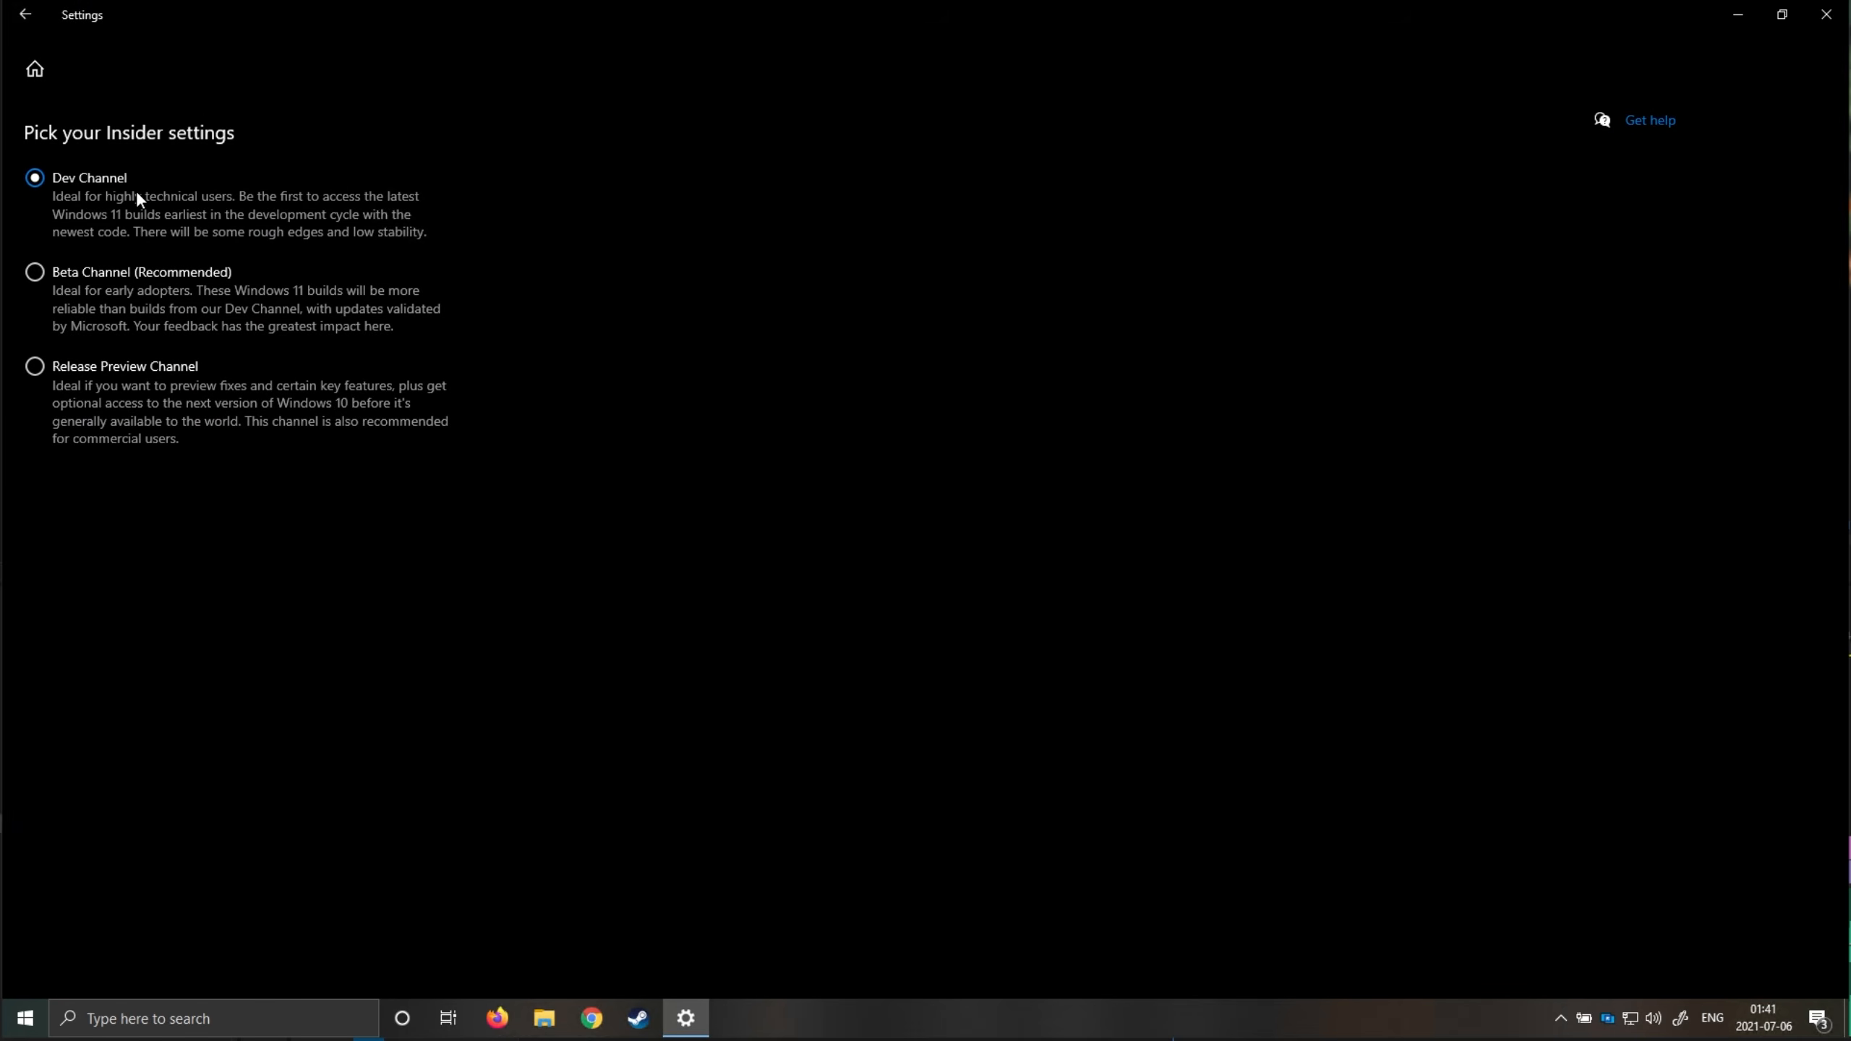